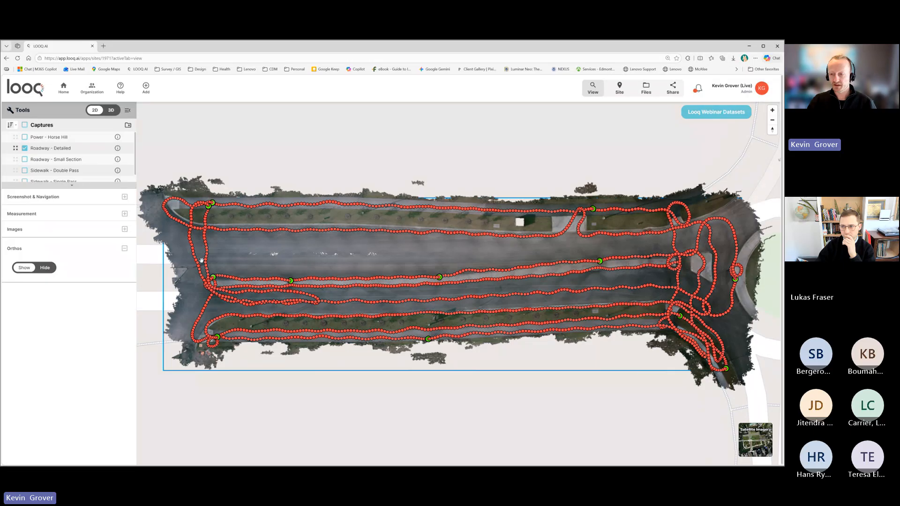
Examine the Roadway - Detailed orthophoto along the roadside path, the intersection curbs and the painted road markings
scroll(247, 293, up, 5)
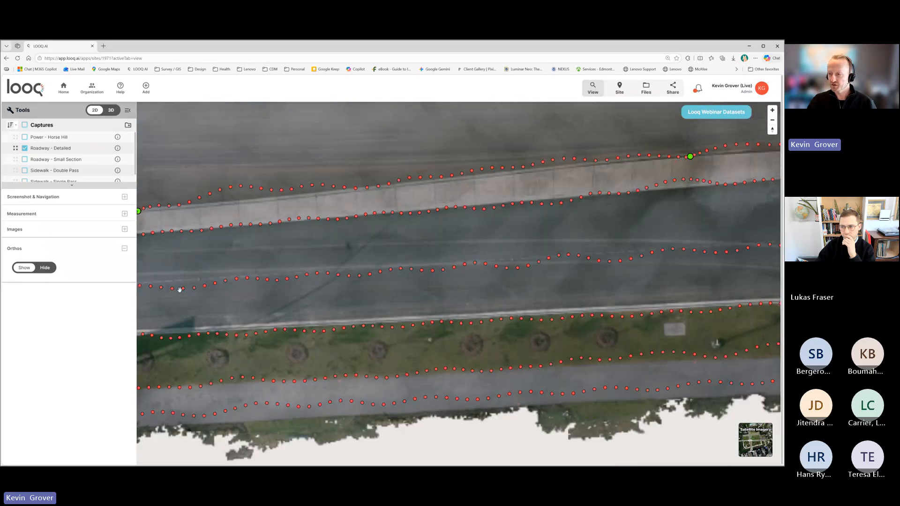
drag(477, 294, 339, 293)
scroll(340, 294, up, 2)
drag(380, 388, 255, 289)
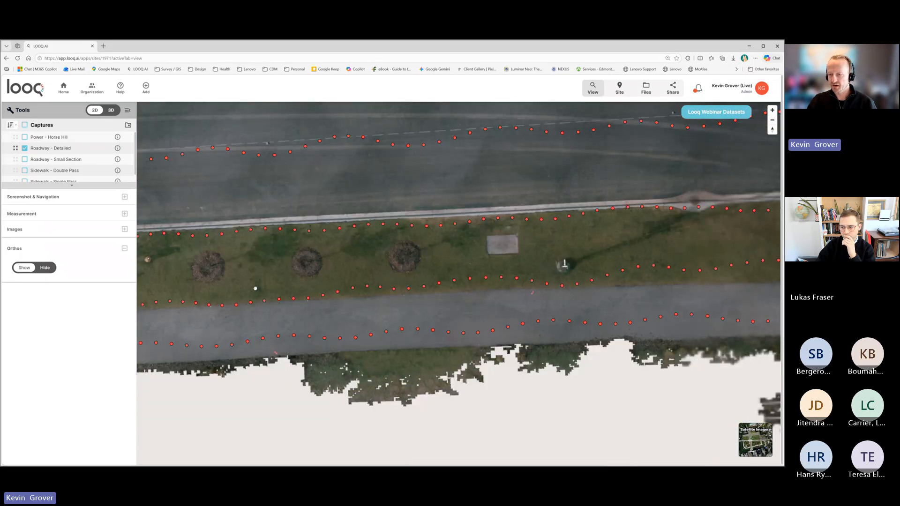
drag(357, 339, 247, 303)
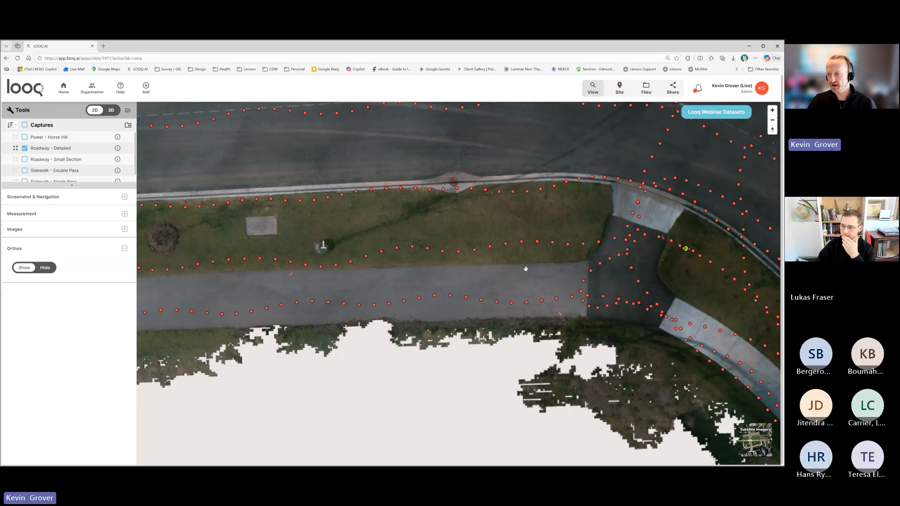
drag(543, 214, 323, 339)
drag(356, 306, 252, 324)
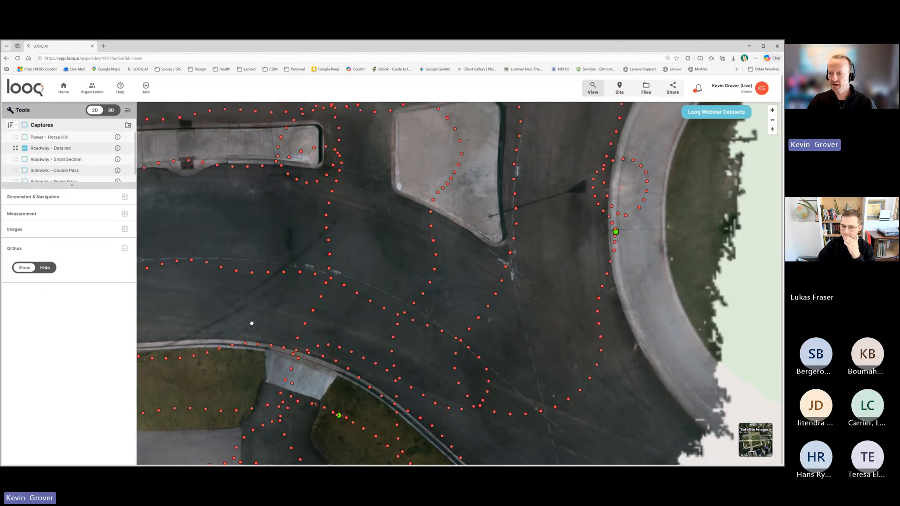
scroll(250, 286, up, 5)
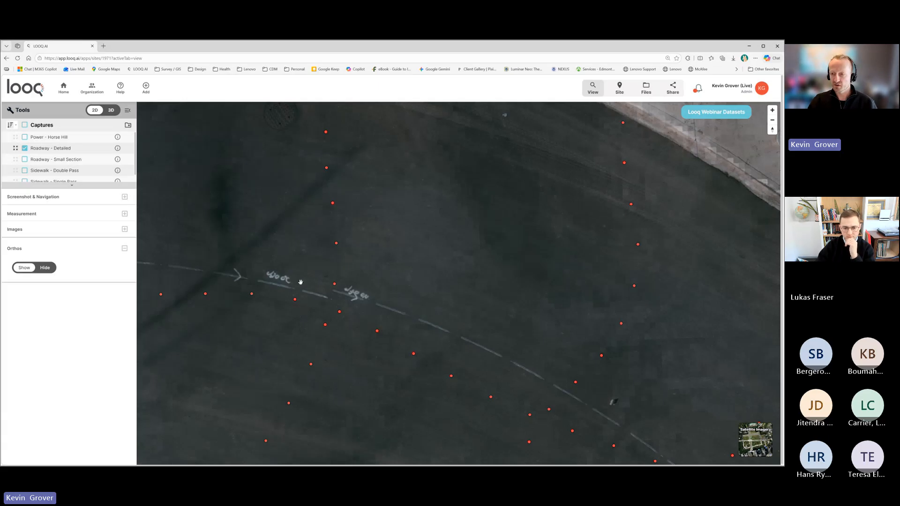
scroll(301, 270, down, 5)
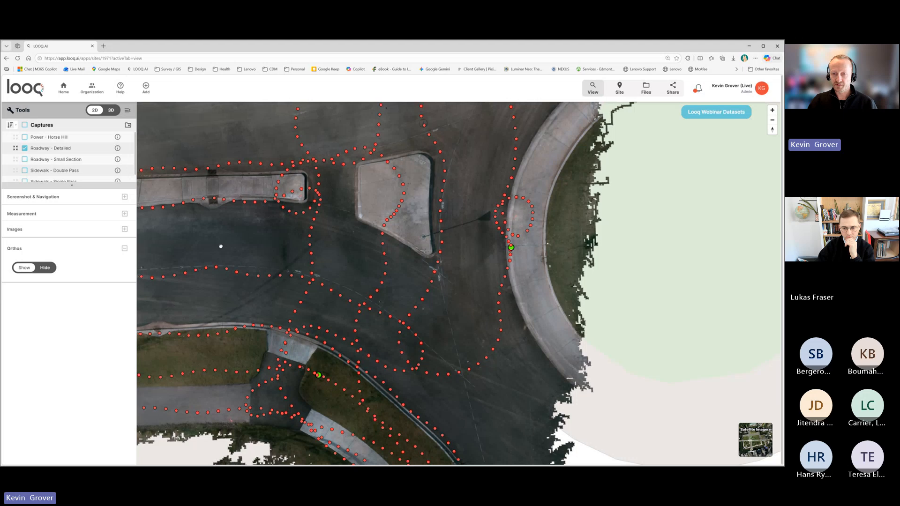
drag(221, 247, 427, 266)
Switch the Roadway - Detailed capture to the 3D point cloud and enable Point Outline
click(111, 110)
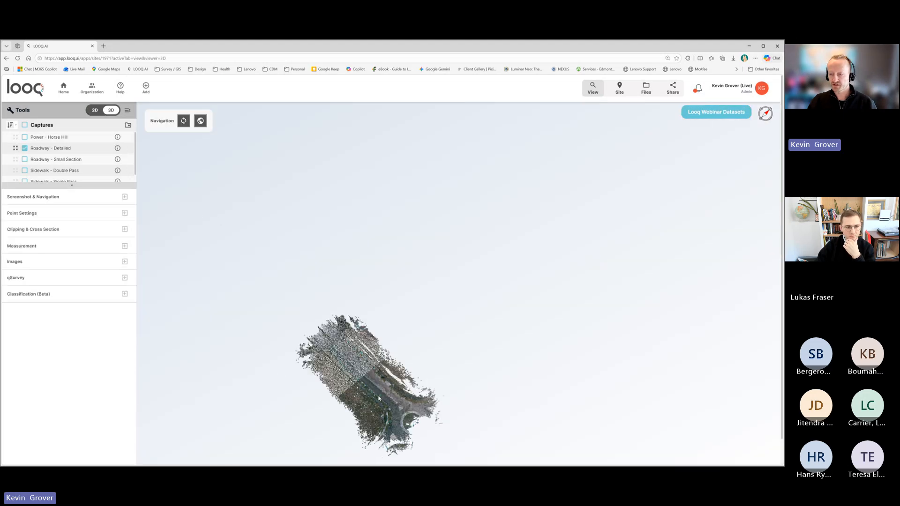
scroll(378, 399, up, 4)
drag(378, 399, 343, 389)
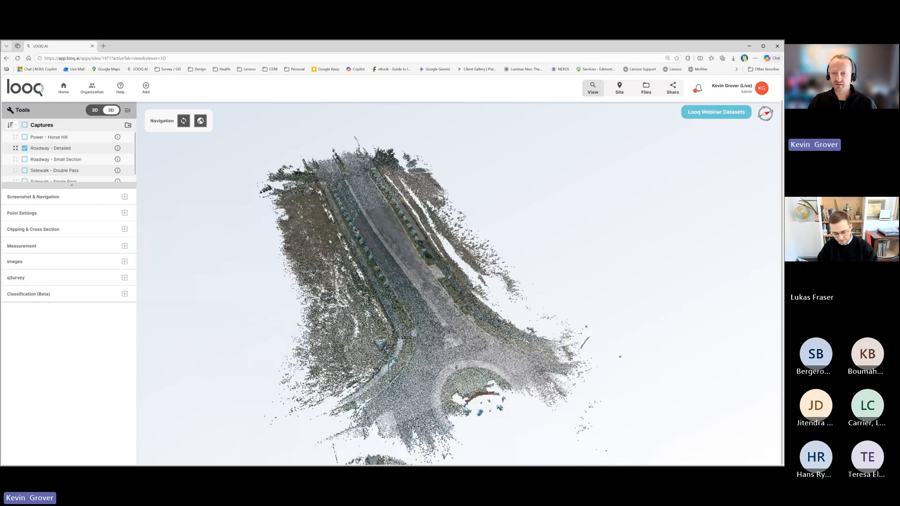
click(123, 214)
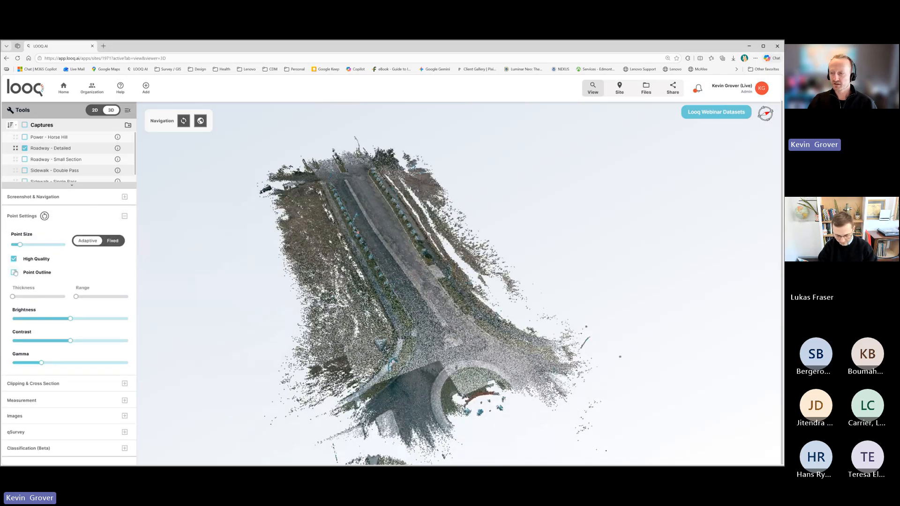
Inspect the 3D point cloud from street level along the curb, lamp posts and trees, and close the point settings
scroll(367, 287, up, 7)
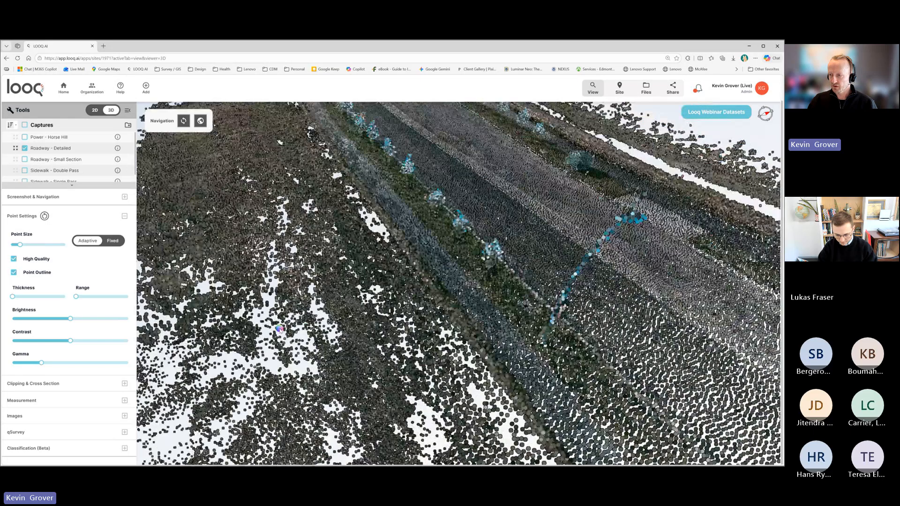
right_drag(367, 287, 488, 328)
drag(488, 328, 412, 321)
right_drag(412, 322, 399, 326)
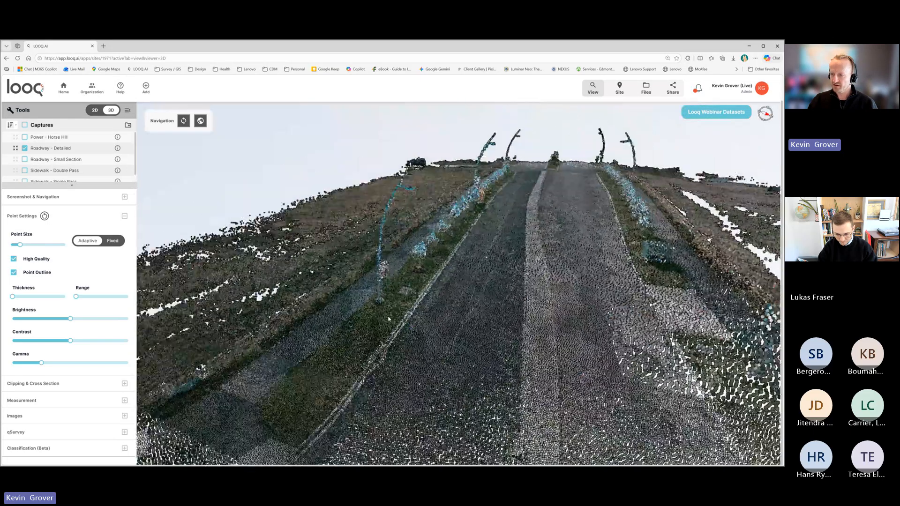
scroll(400, 326, up, 4)
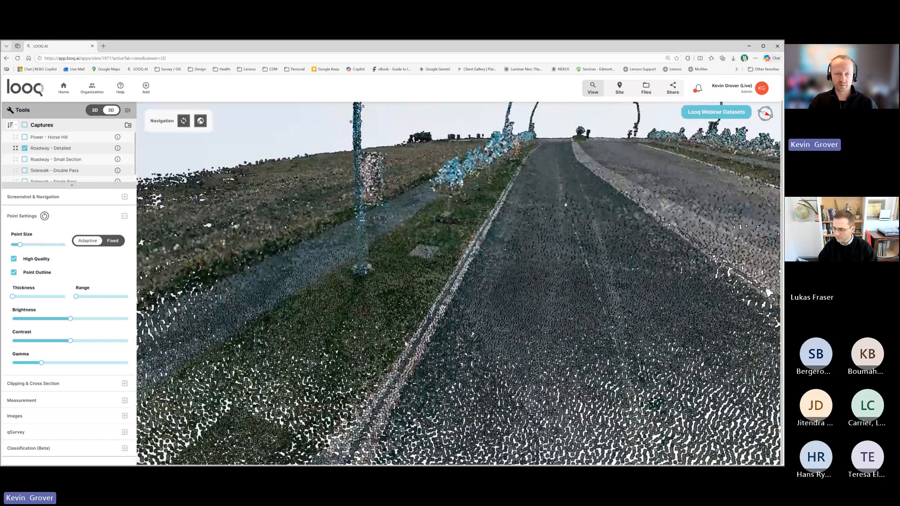
scroll(411, 360, up, 4)
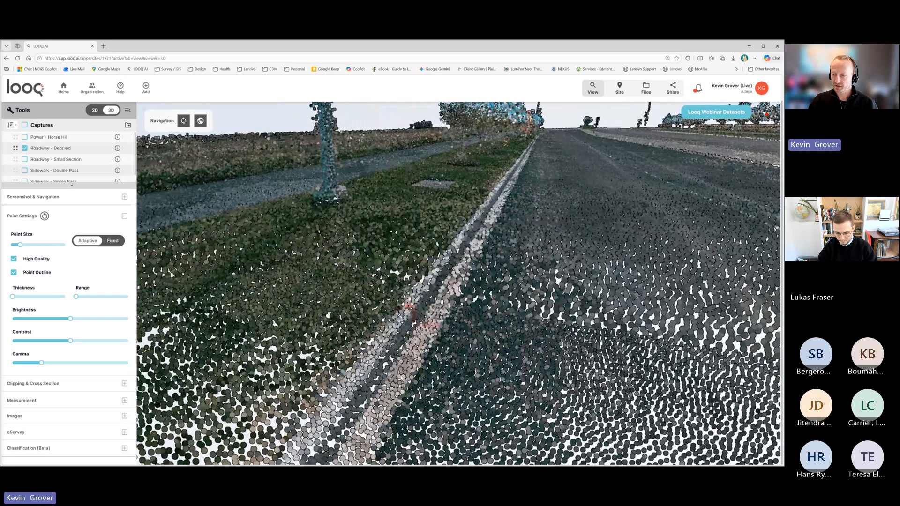
right_drag(395, 371, 395, 313)
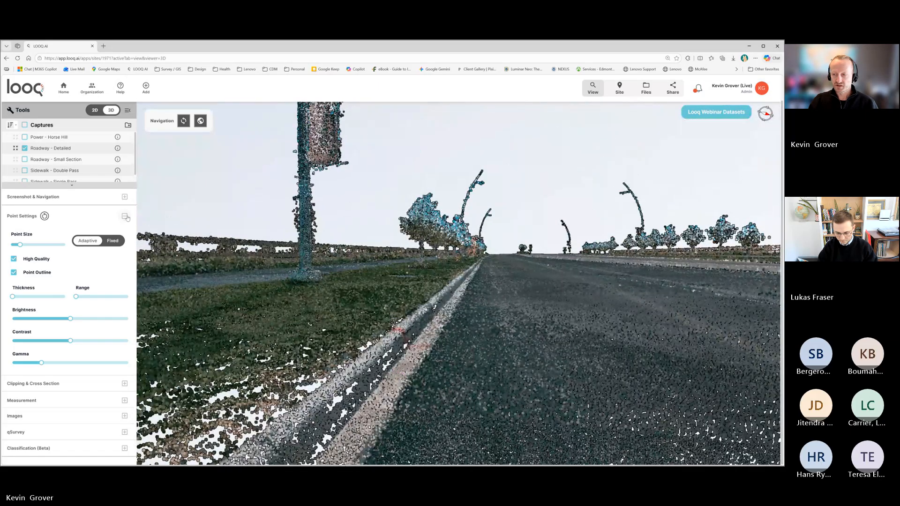
click(99, 213)
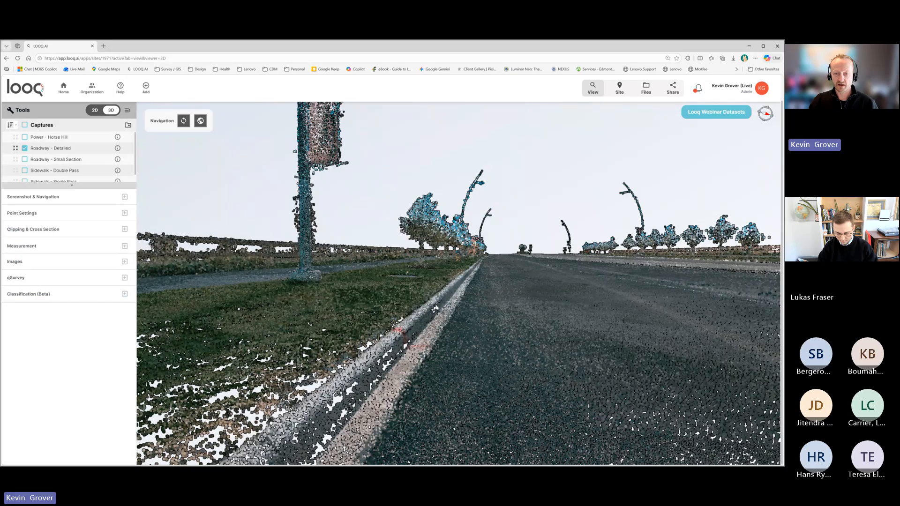
Colour the point cloud by classification classes and examine the classified road, ground and vegetation
click(124, 294)
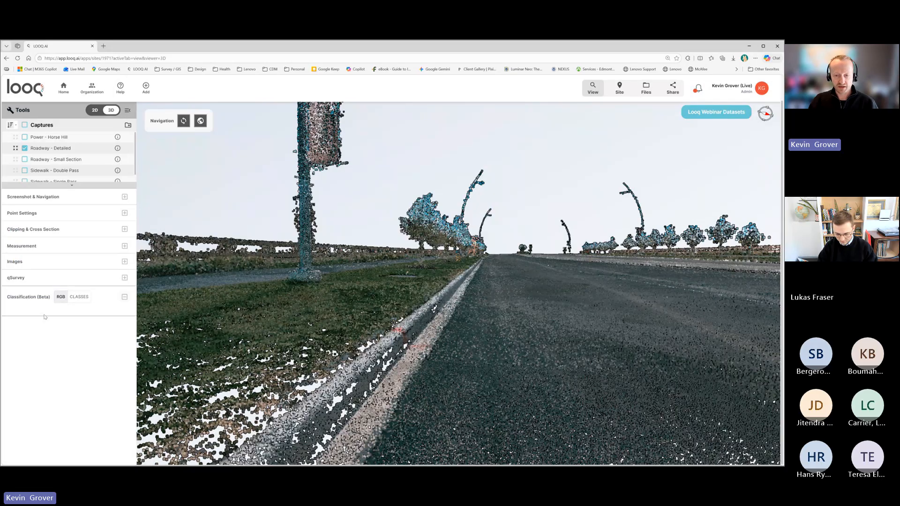
click(80, 298)
drag(453, 343, 308, 295)
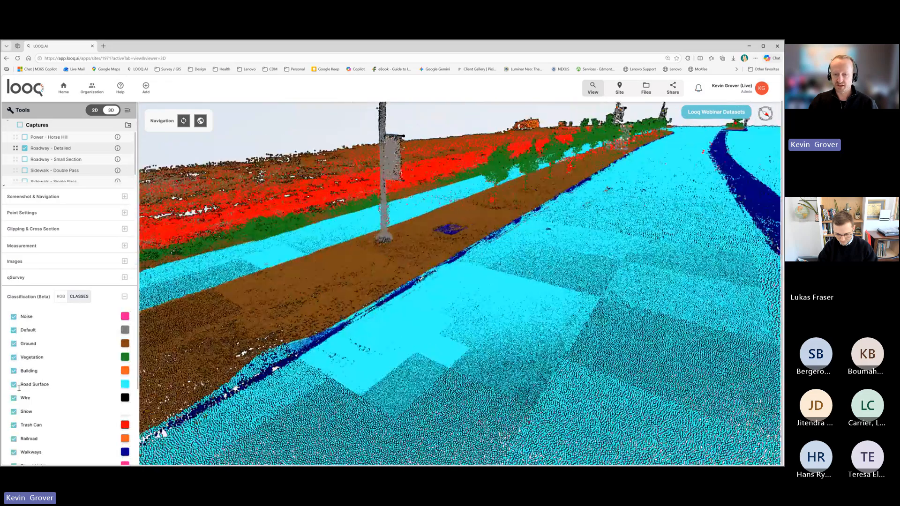
scroll(420, 307, down, 3)
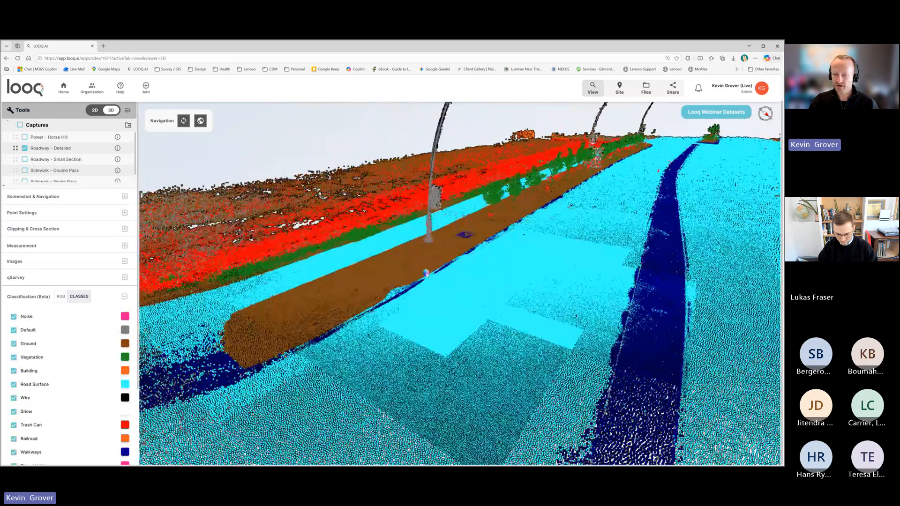
drag(420, 307, 426, 291)
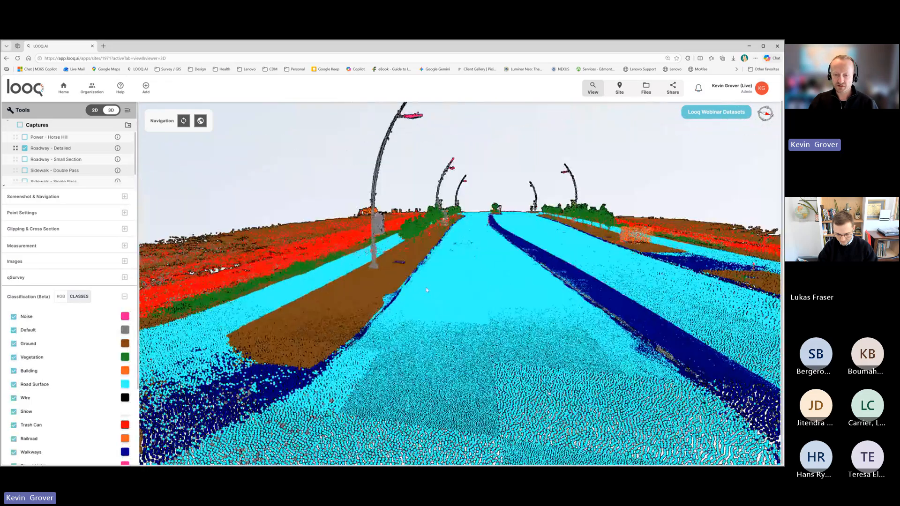
Hide and reshow the Road Surface class, and return the point cloud to RGB colouring
click(13, 385)
click(14, 385)
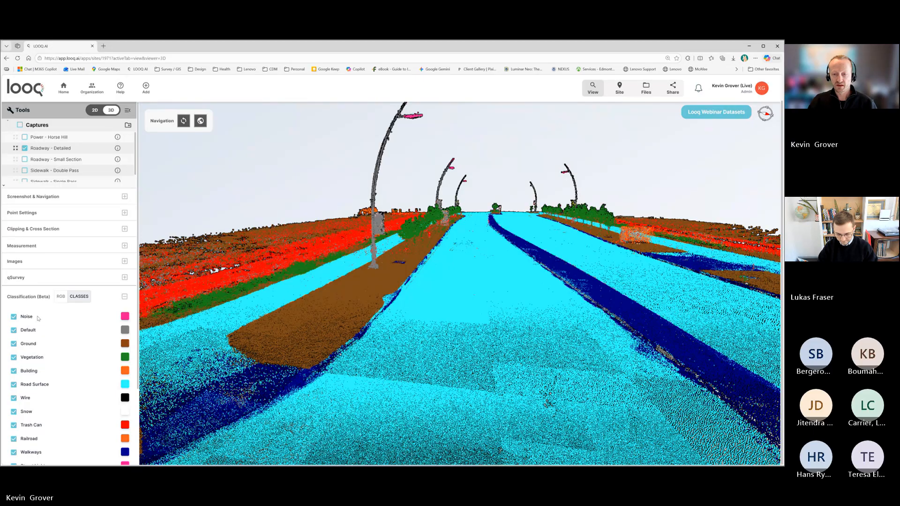
click(124, 298)
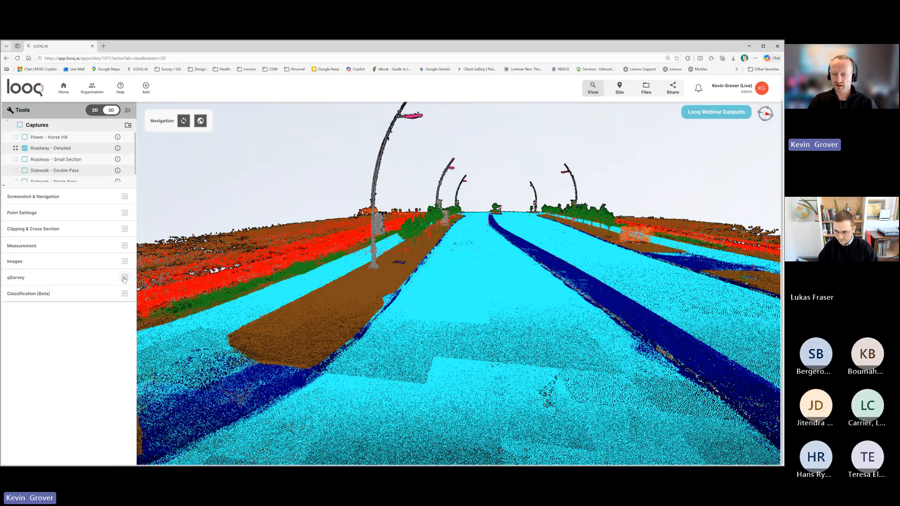
click(129, 295)
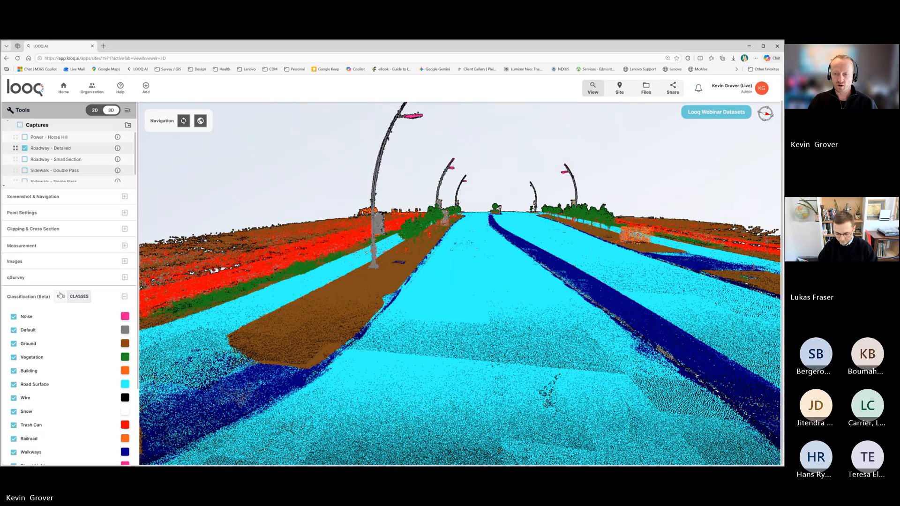
click(61, 296)
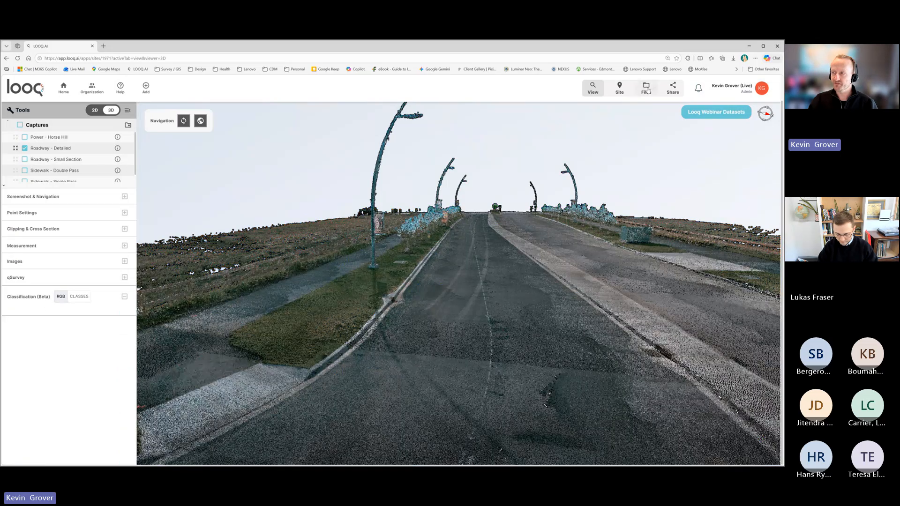
Review the downloadable files of the Roadway - Detailed capture and return to the site viewer
click(647, 88)
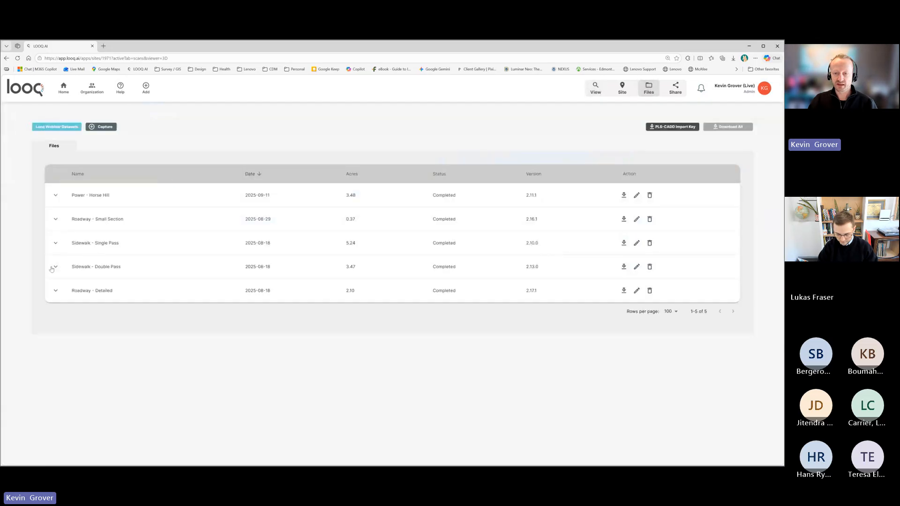
click(55, 292)
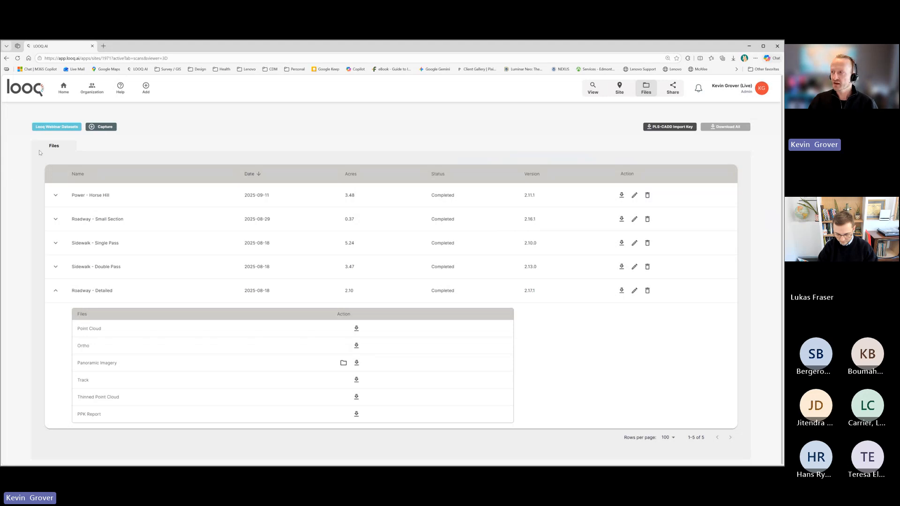
click(593, 91)
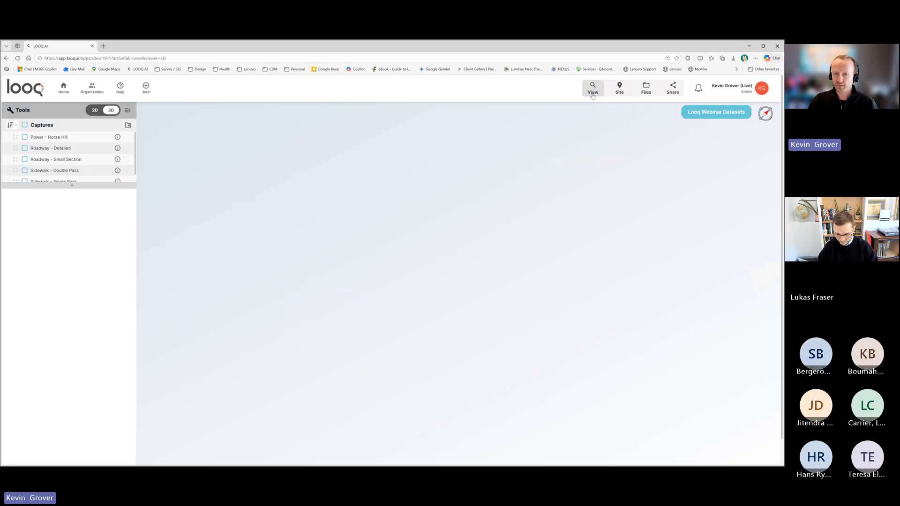
Display only the Roadway - Detailed capture and open the qSurvey Virtual Survey tool
click(122, 279)
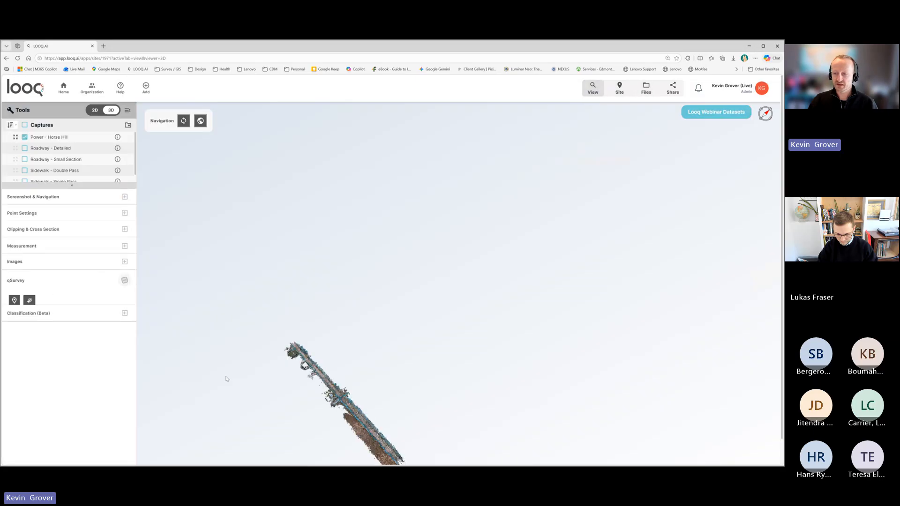
click(24, 137)
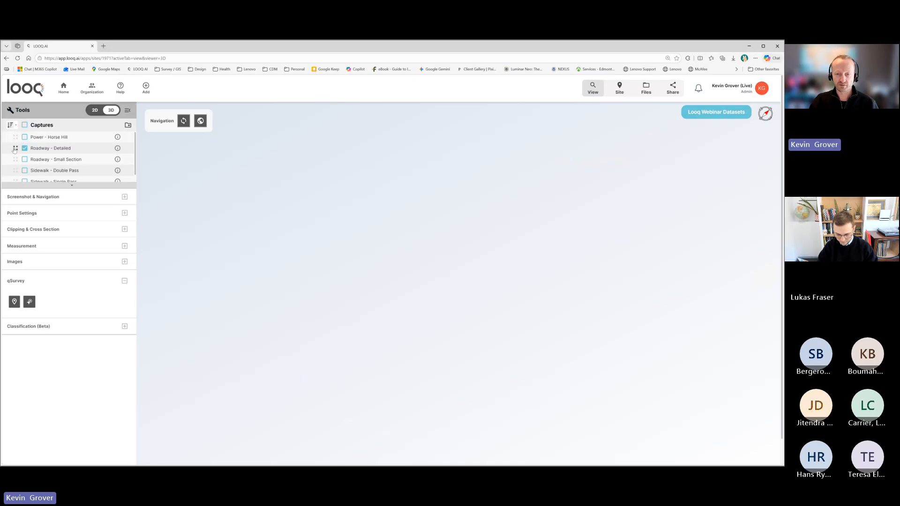
click(29, 302)
Enable Point Outline for the Roadway - Detailed point cloud
scroll(380, 407, up, 5)
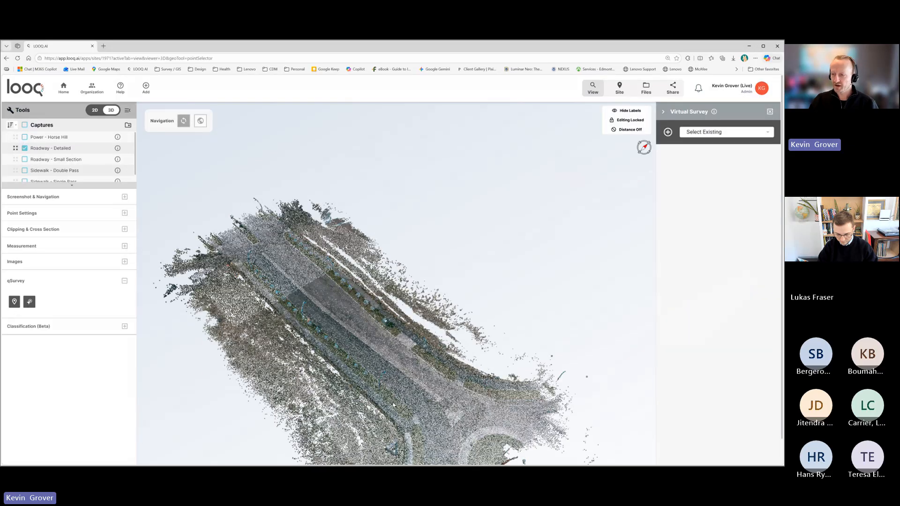
drag(394, 404, 333, 389)
scroll(347, 389, up, 4)
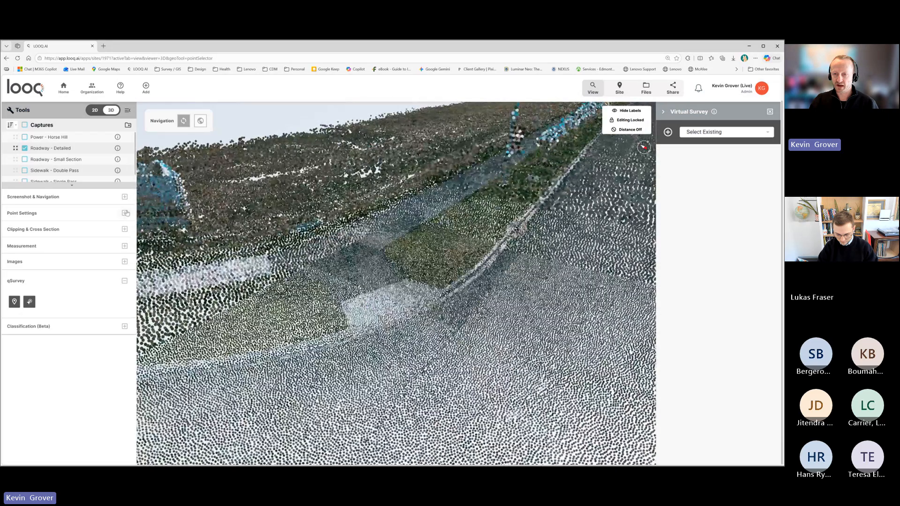
click(22, 214)
click(13, 273)
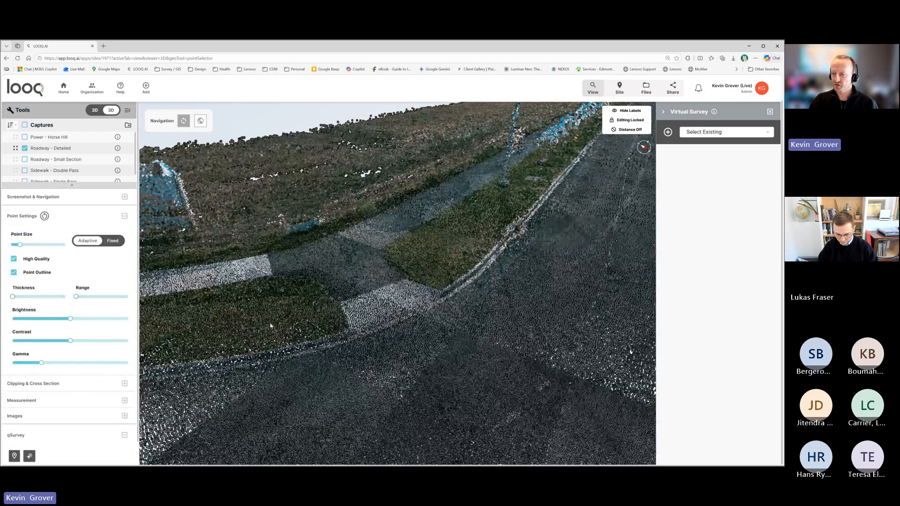
Begin a new virtual survey on the Roadway - Detailed point cloud and name it Webinar
scroll(334, 329, up, 3)
drag(366, 305, 394, 294)
scroll(547, 197, up, 4)
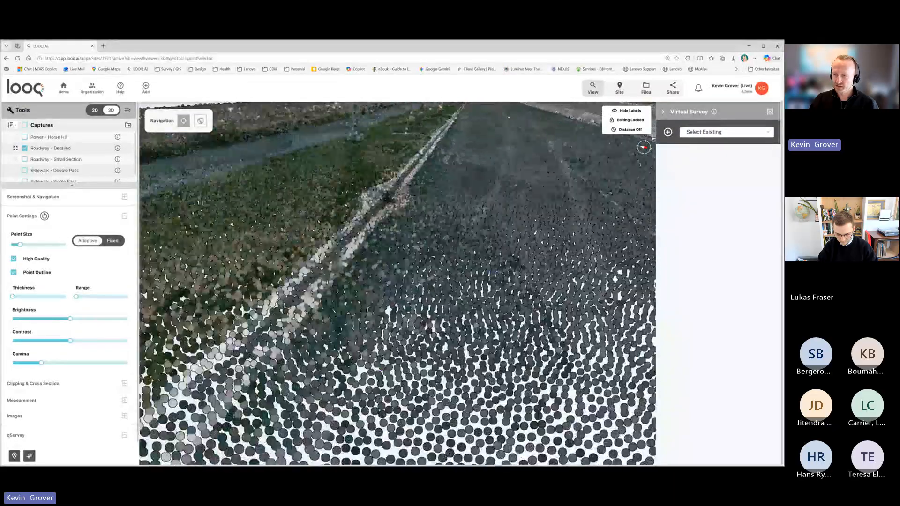
mouse_move(547, 197)
mouse_down()
mouse_move(501, 211)
mouse_move(546, 206)
mouse_up()
scroll(422, 253, up, 2)
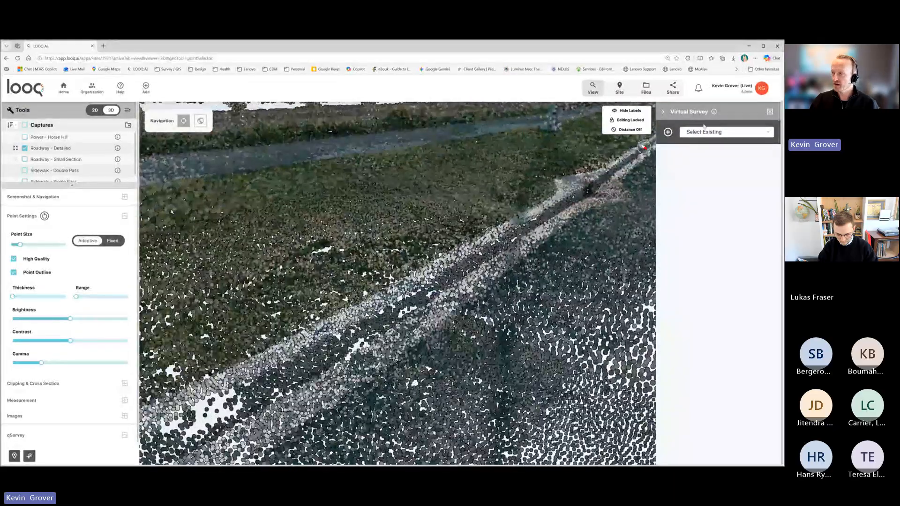
click(668, 133)
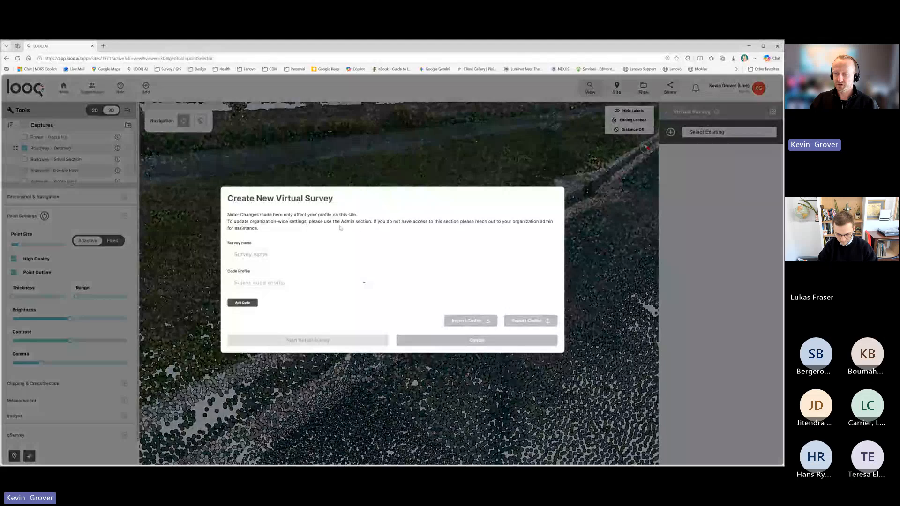
click(286, 254)
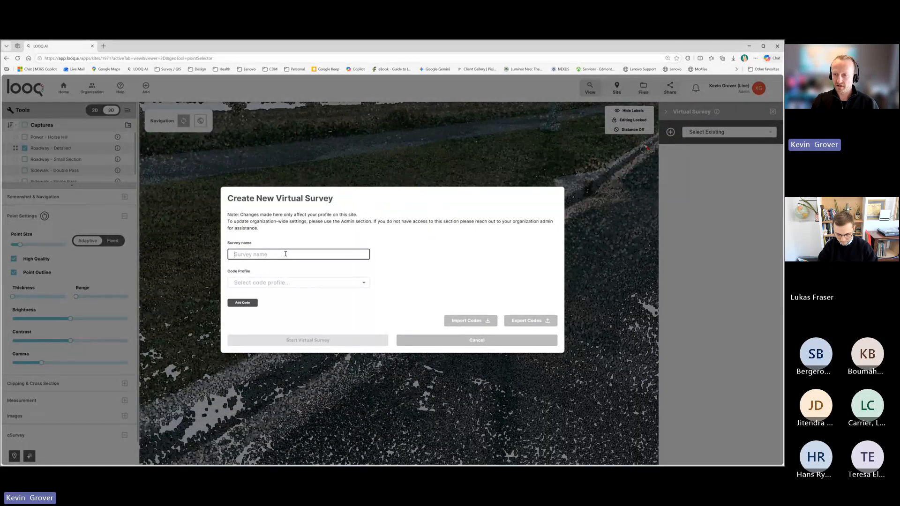
text(Demo)
key(BackSpace)
key(BackSpace)
key(BackSpace)
key(BackSpace)
text(Web)
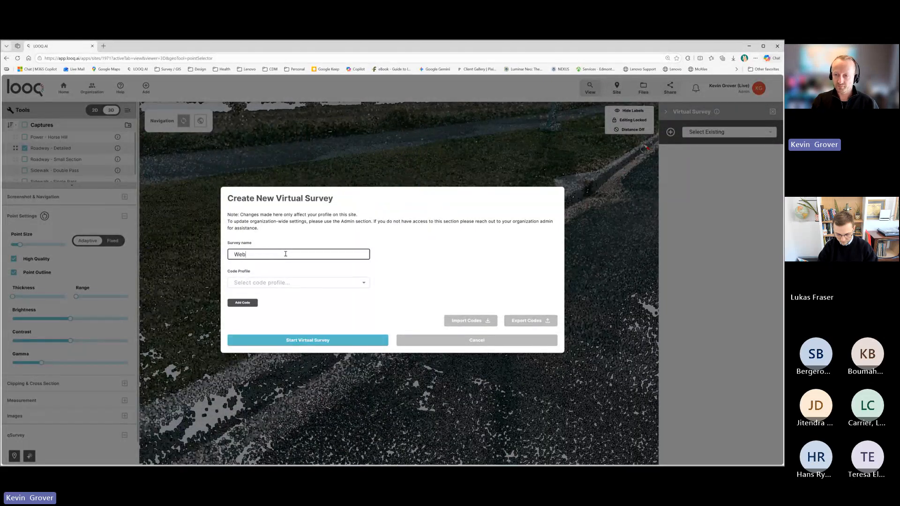
text(inar)
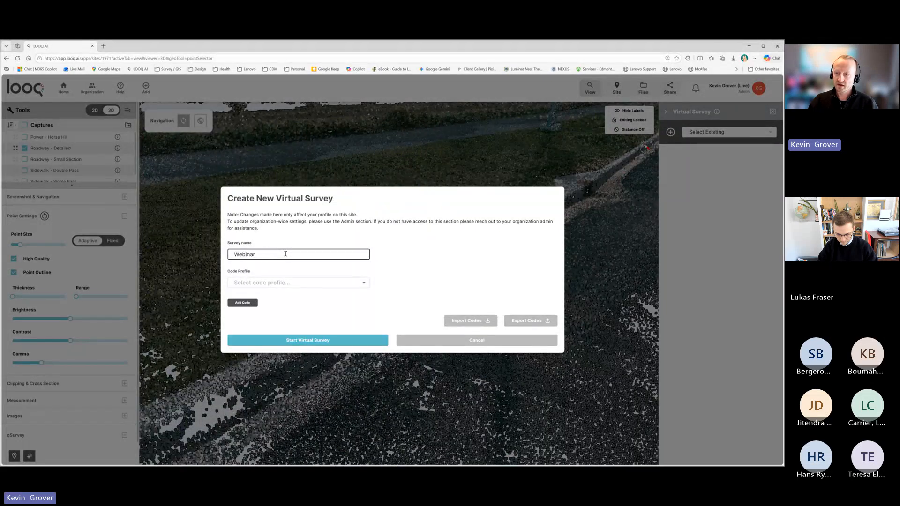
Choose the Trimble Business Center code profile, look through its point and line codes, and start the virtual survey
click(272, 283)
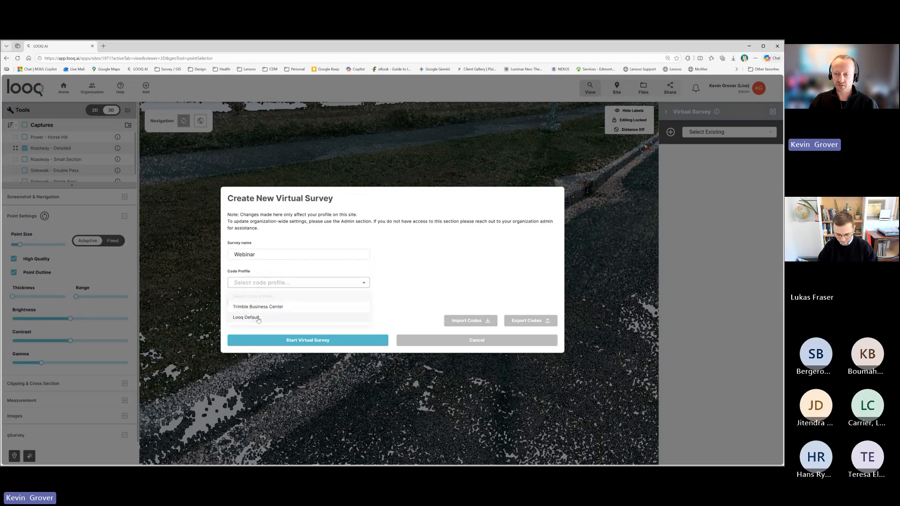
click(271, 308)
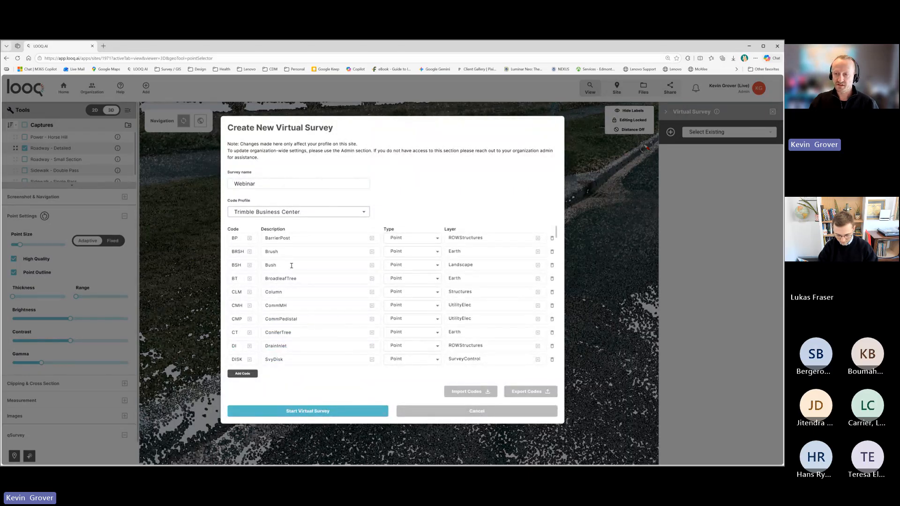
scroll(372, 339, down, 6)
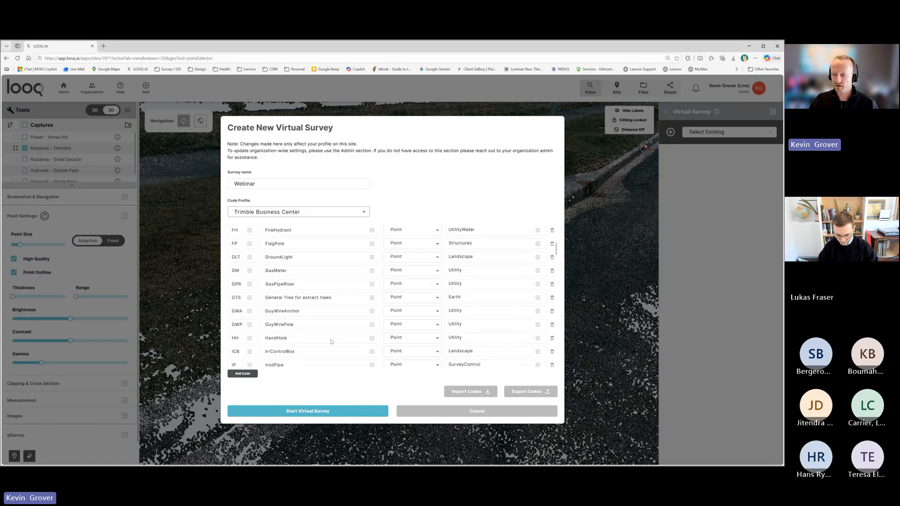
scroll(327, 332, down, 5)
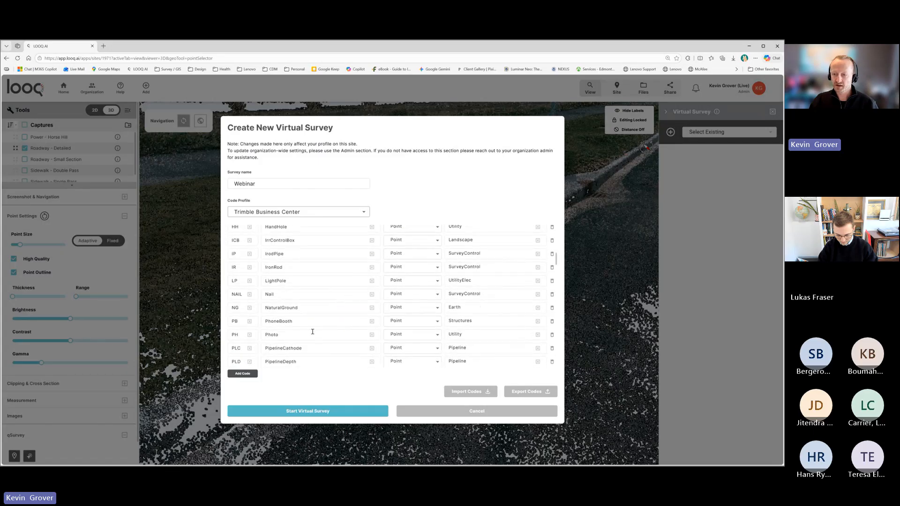
scroll(284, 351, up, 5)
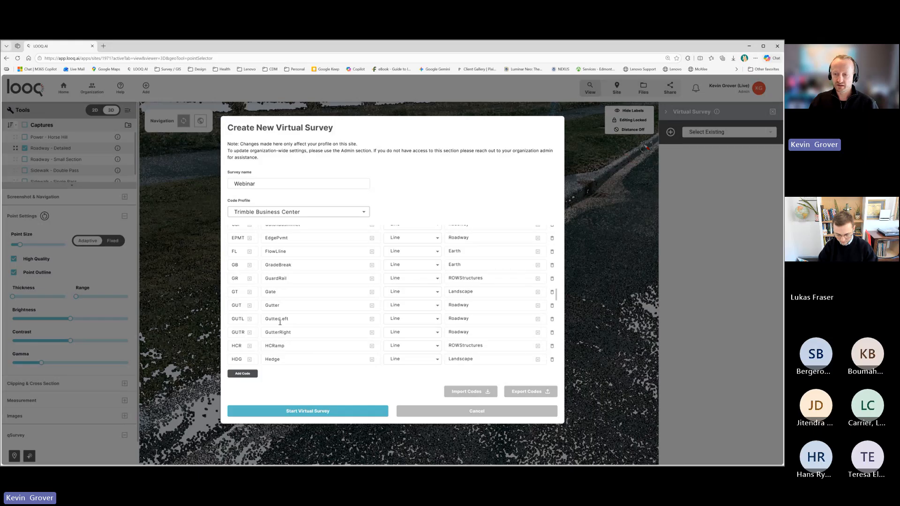
scroll(290, 322, down, 3)
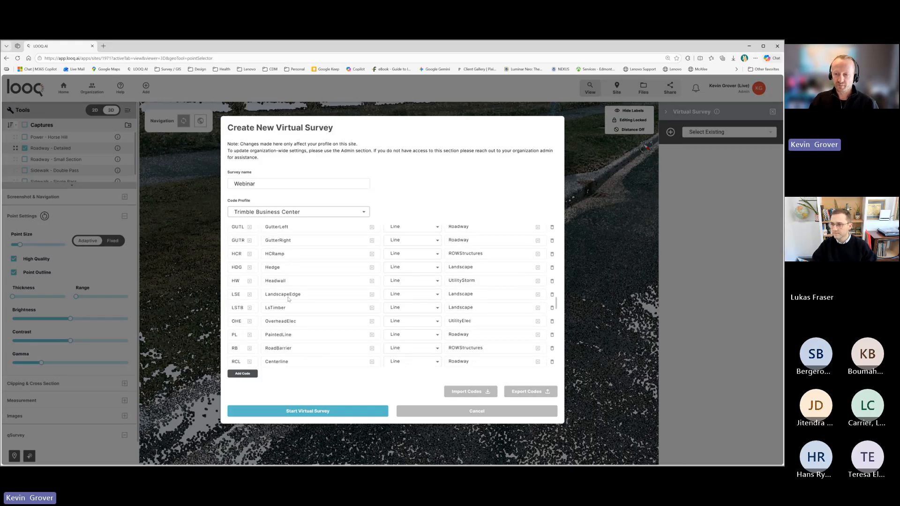
scroll(289, 299, down, 2)
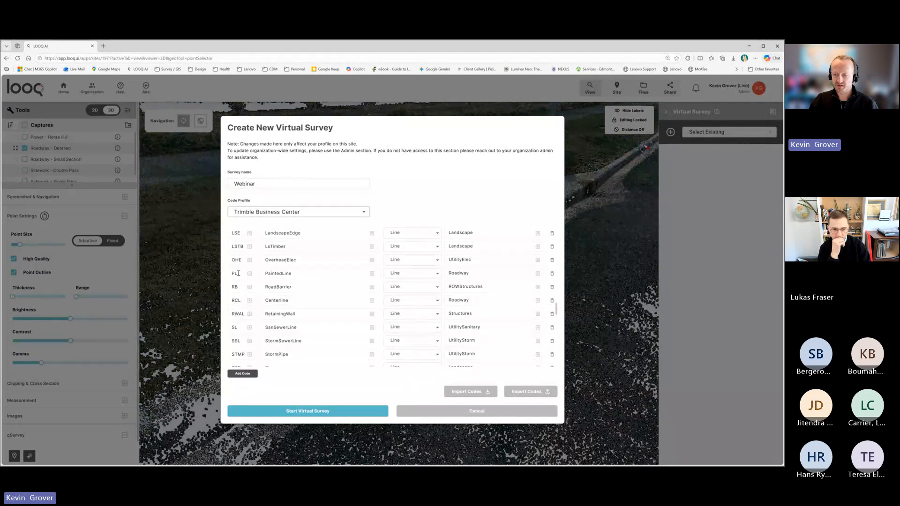
click(295, 409)
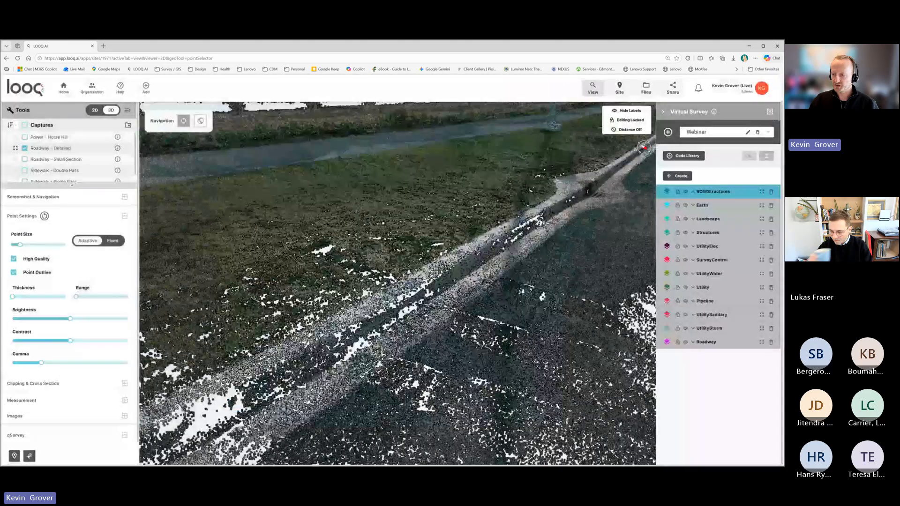
Trace part of the painted line along the road with a five-point line coded PL, and finish creating features
drag(398, 329, 427, 300)
right_drag(610, 361, 473, 332)
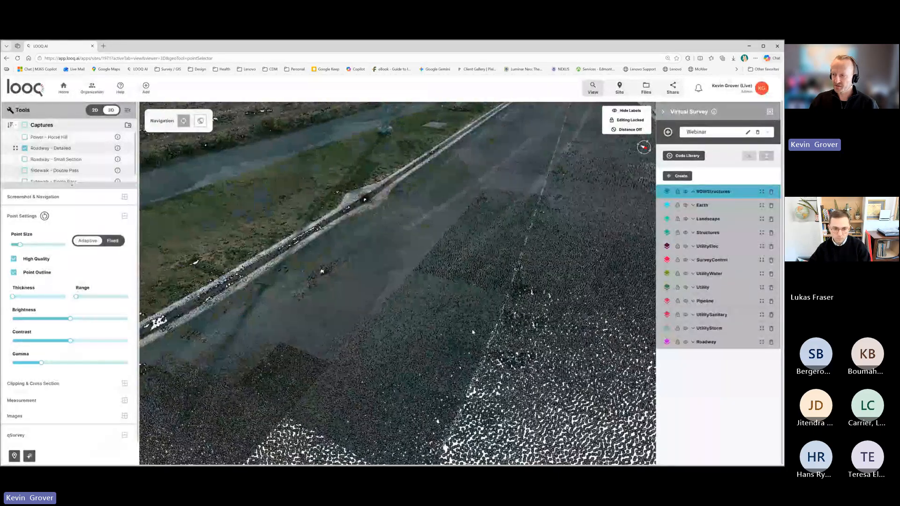
drag(472, 332, 358, 367)
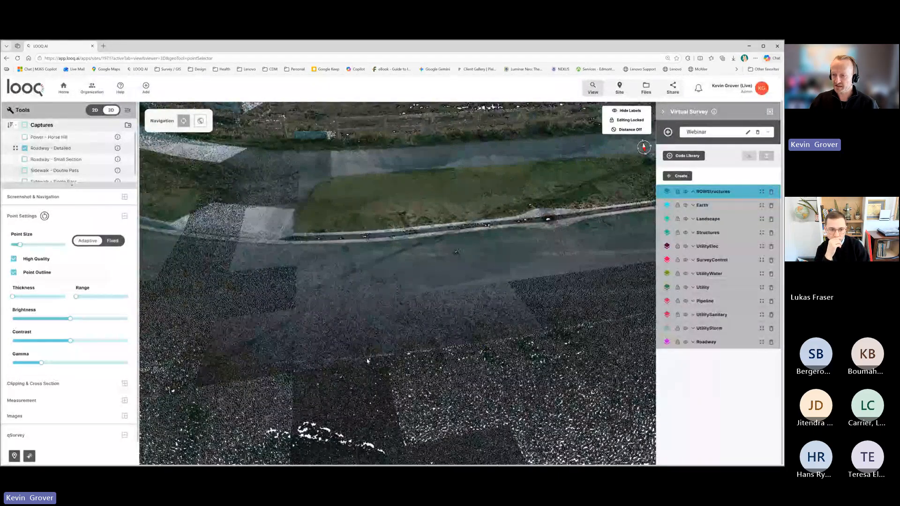
click(680, 176)
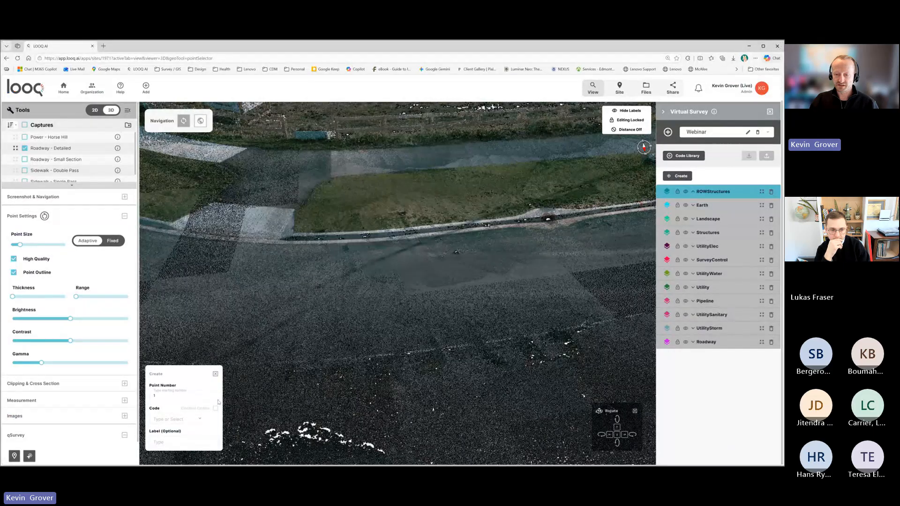
click(168, 419)
text(PL)
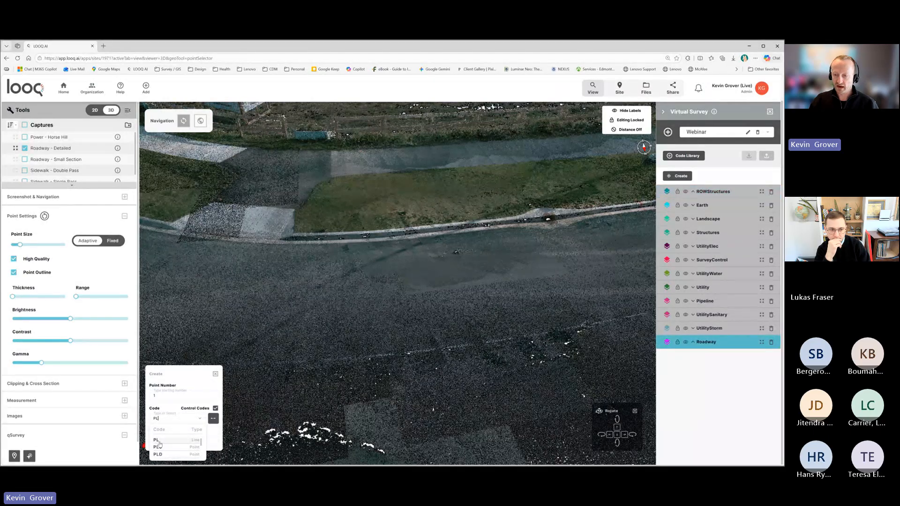
click(159, 441)
click(252, 363)
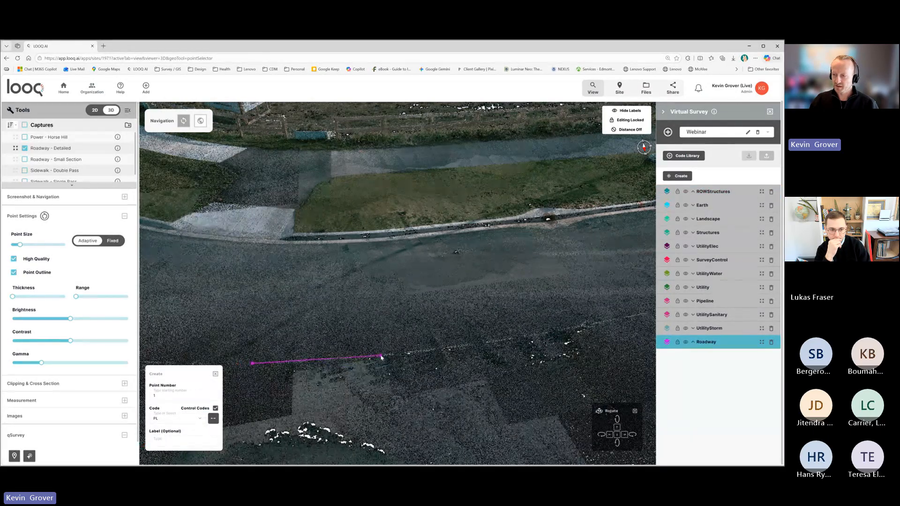
click(380, 355)
click(457, 348)
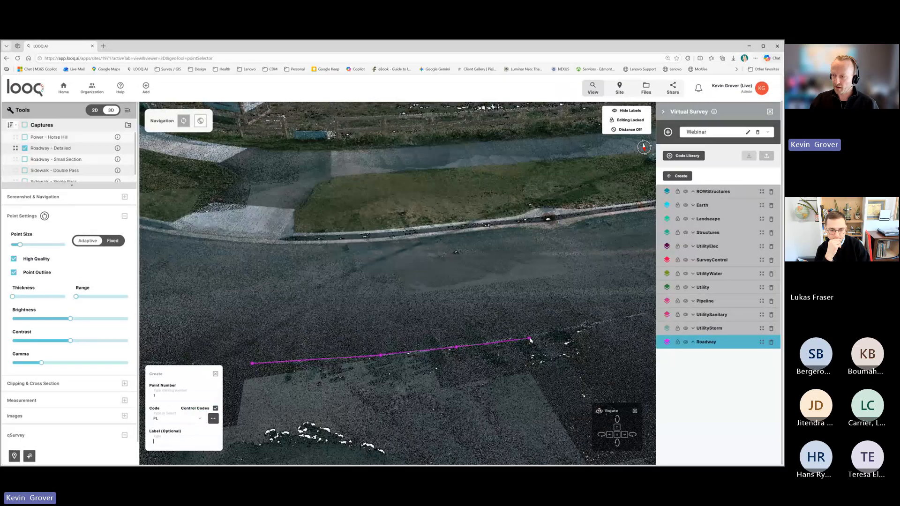
click(531, 337)
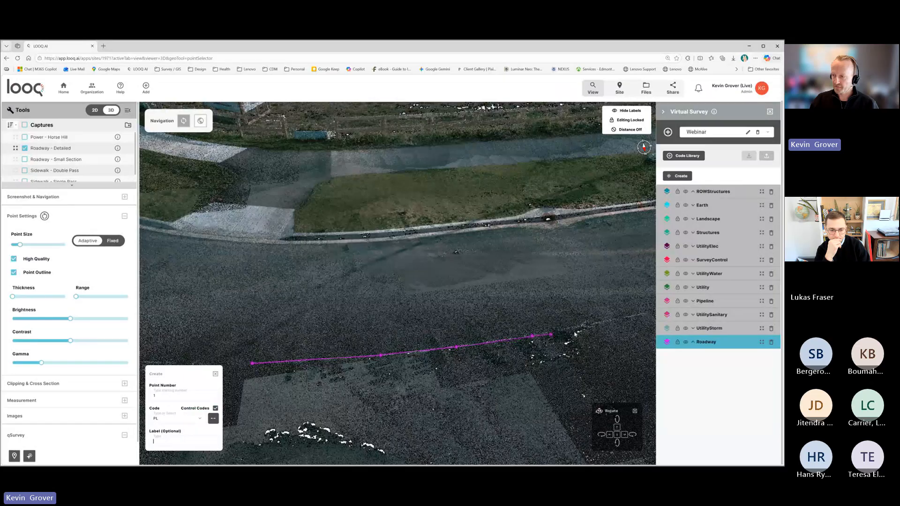
double_click(626, 318)
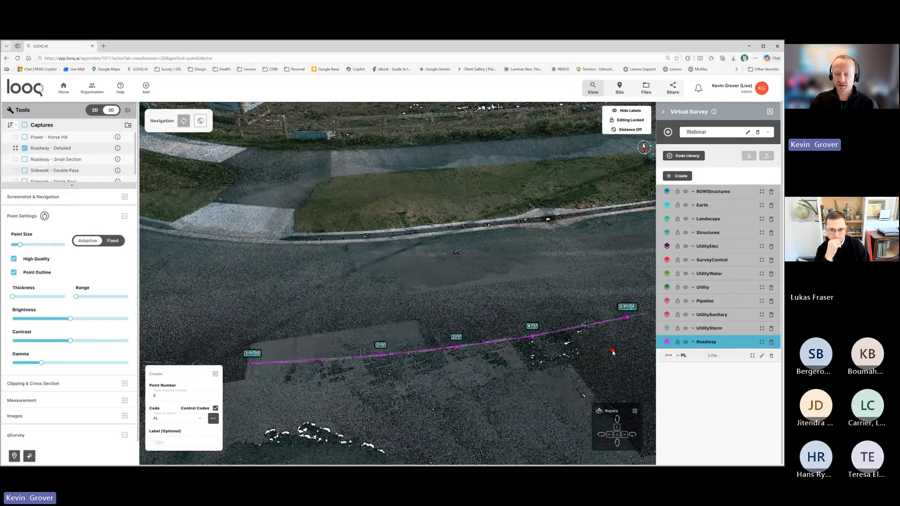
click(215, 374)
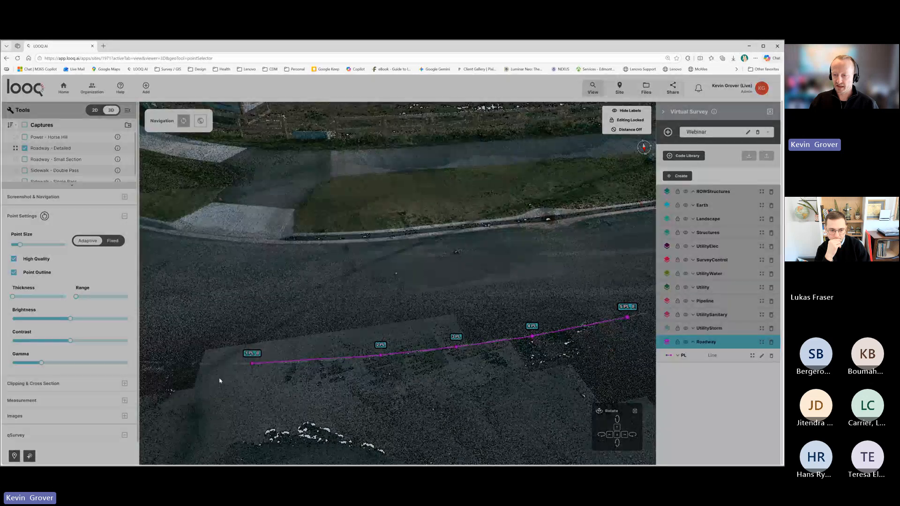
Examine the PL line on the point cloud from along the road and from above
drag(277, 400, 315, 373)
right_drag(315, 373, 289, 378)
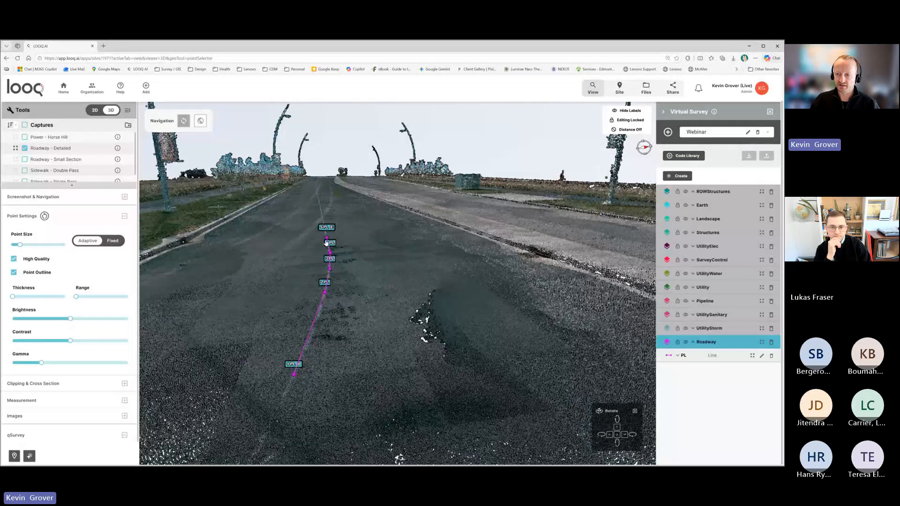
right_drag(347, 273, 446, 274)
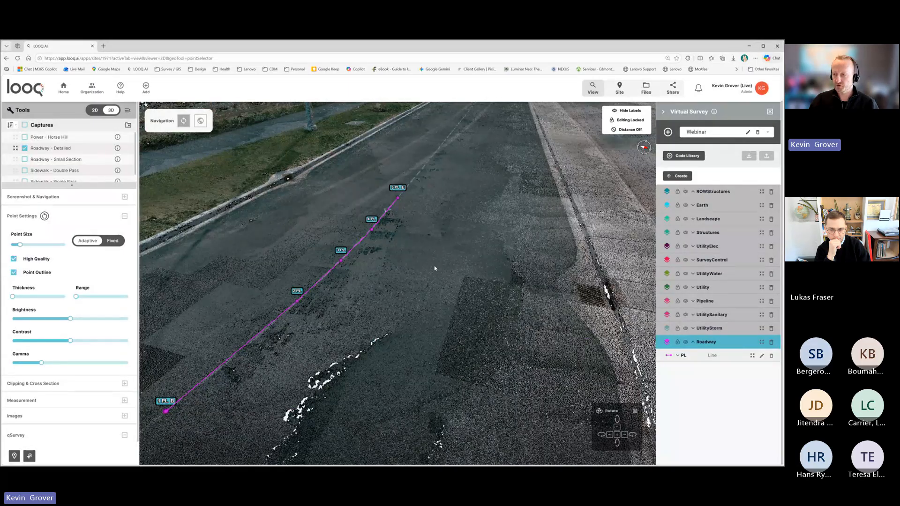
right_drag(411, 264, 340, 303)
drag(340, 304, 439, 275)
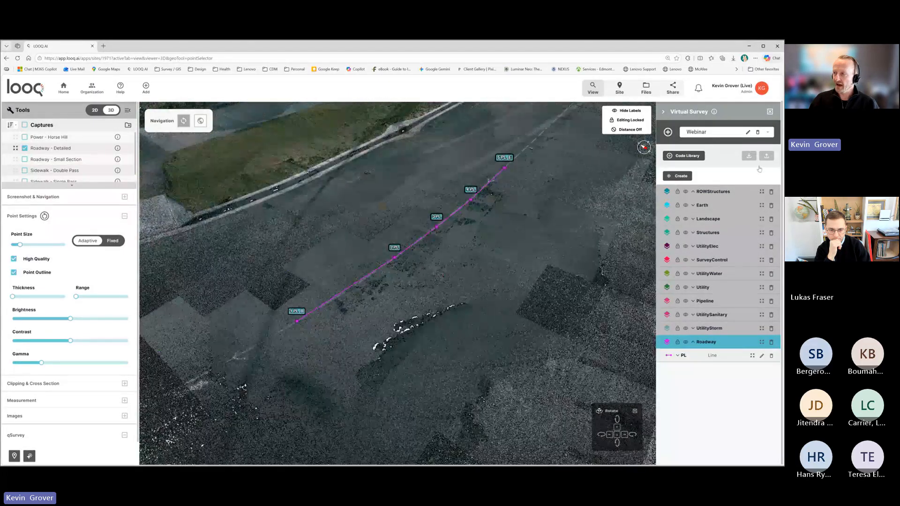
drag(505, 272, 547, 228)
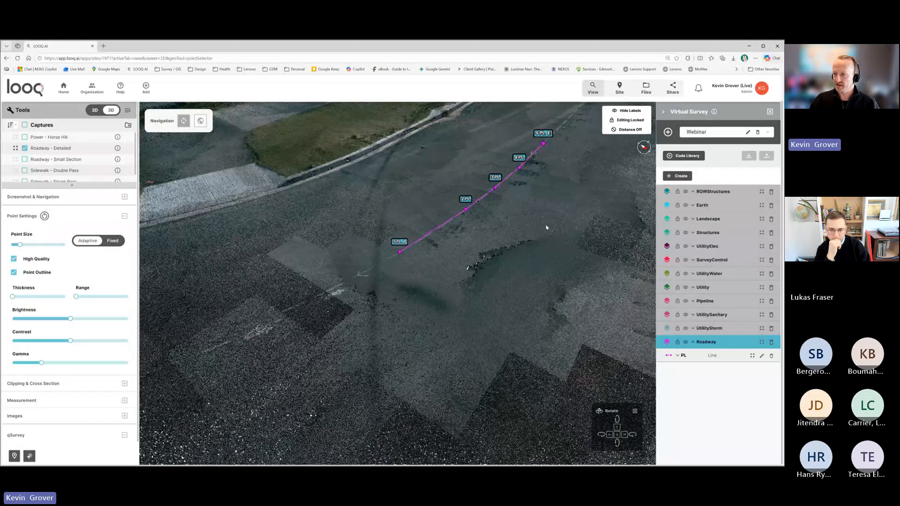
scroll(546, 227, down, 5)
right_drag(546, 227, 506, 267)
Open the existing Topo - 2025nov3 virtual survey and view its points and linework over the intersection
click(704, 132)
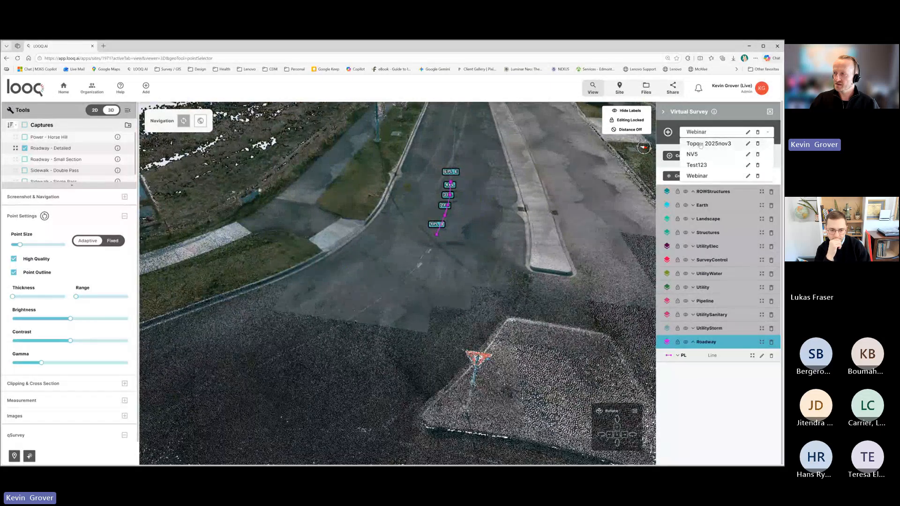
click(701, 144)
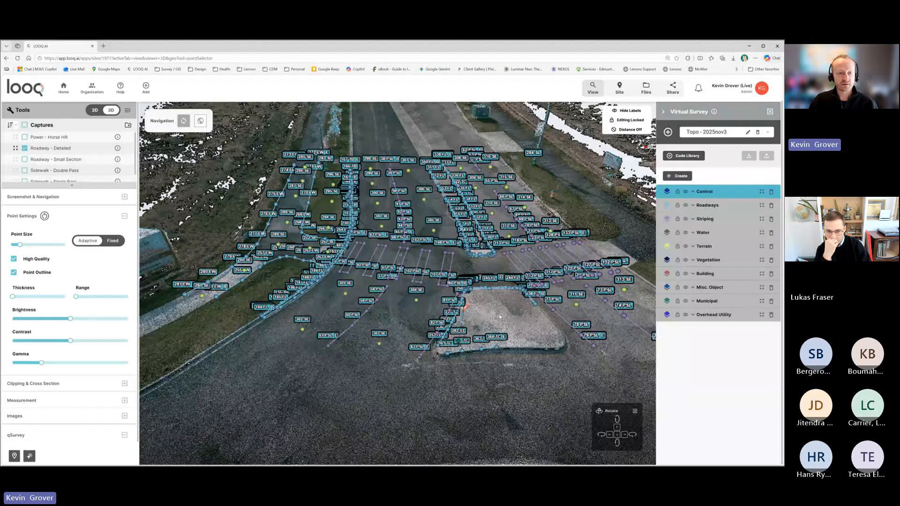
drag(486, 328, 481, 326)
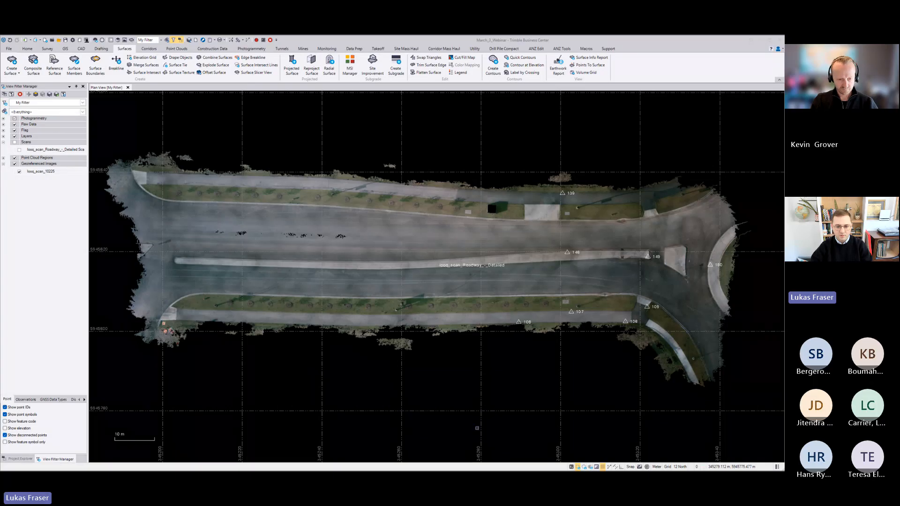
Review the project's coordinate system summary and its datum transformation settings, leaving both unchanged
scroll(376, 237, down, 1)
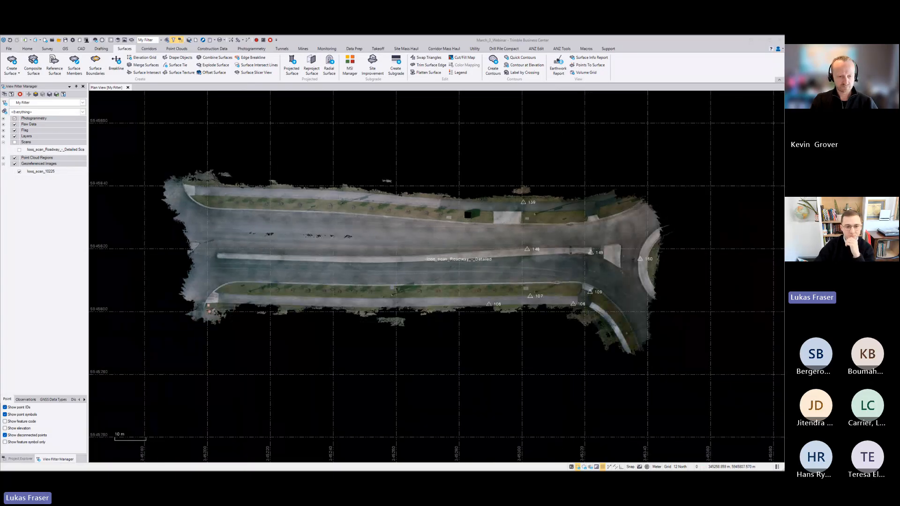
scroll(453, 277, up, 1)
scroll(472, 281, down, 1)
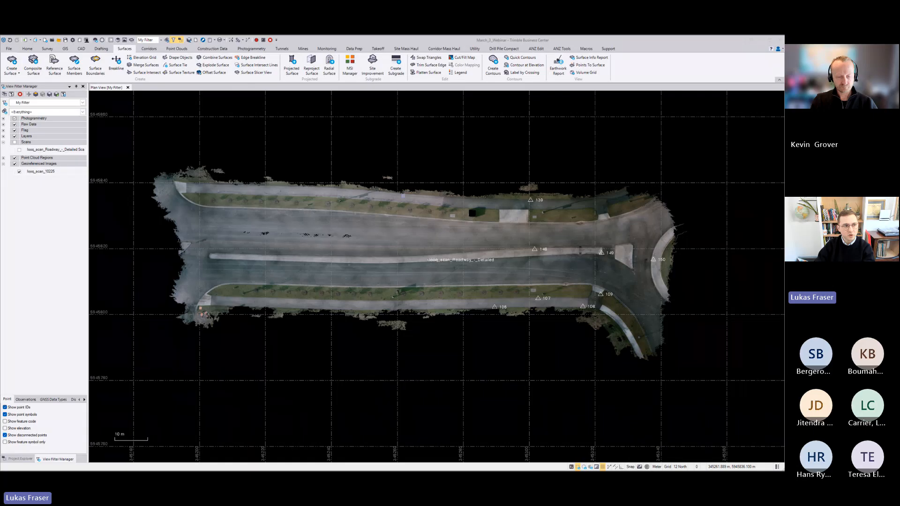
click(73, 40)
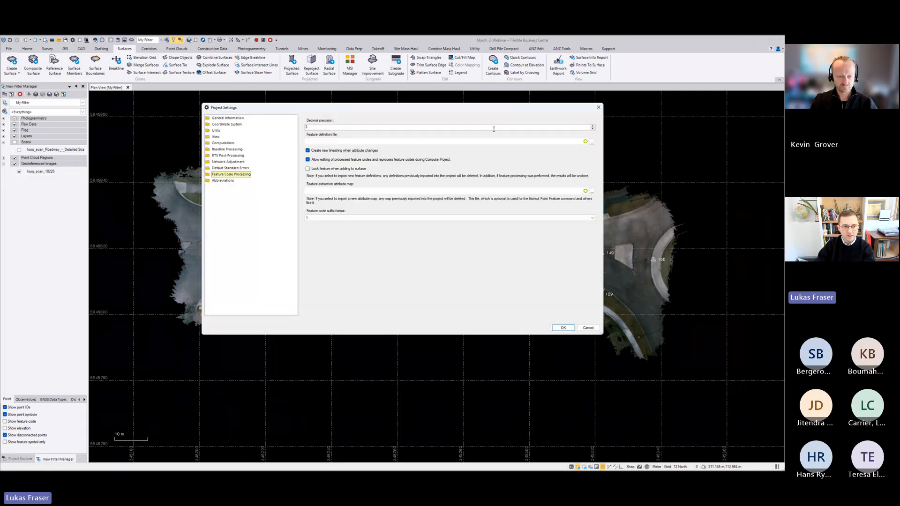
click(227, 124)
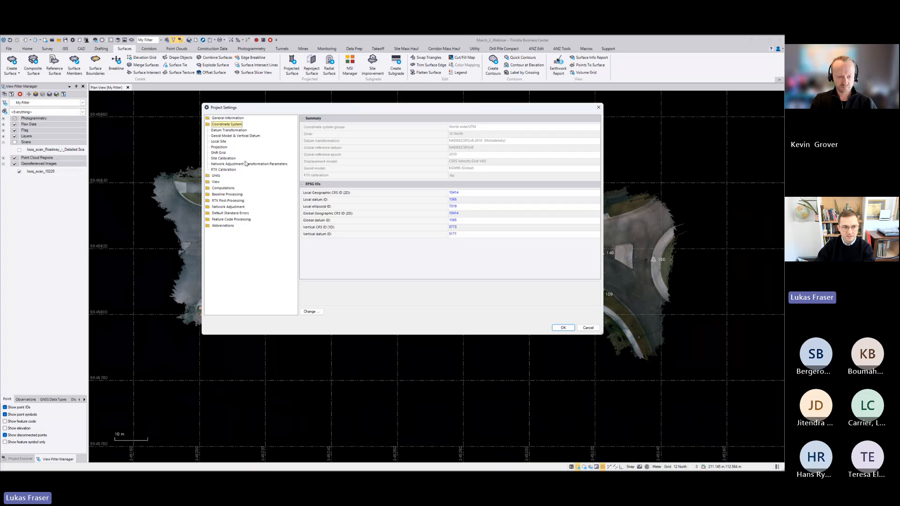
click(234, 131)
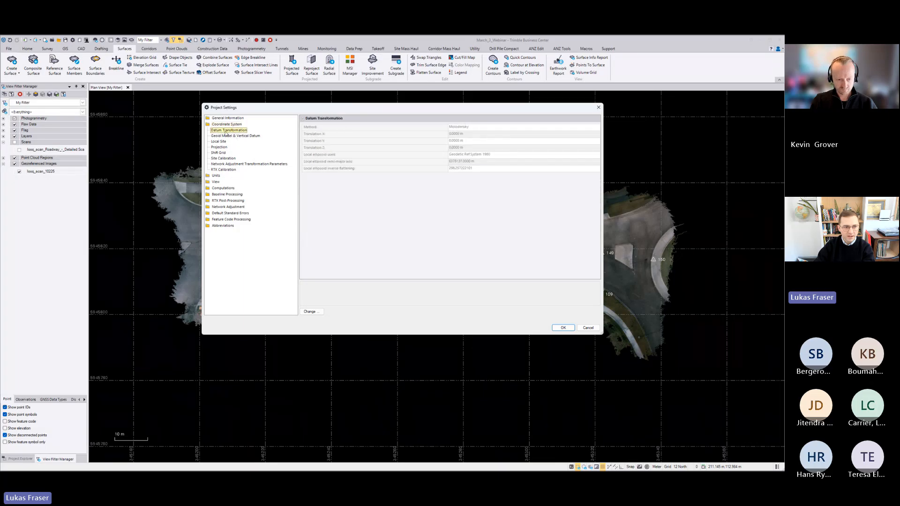
click(227, 124)
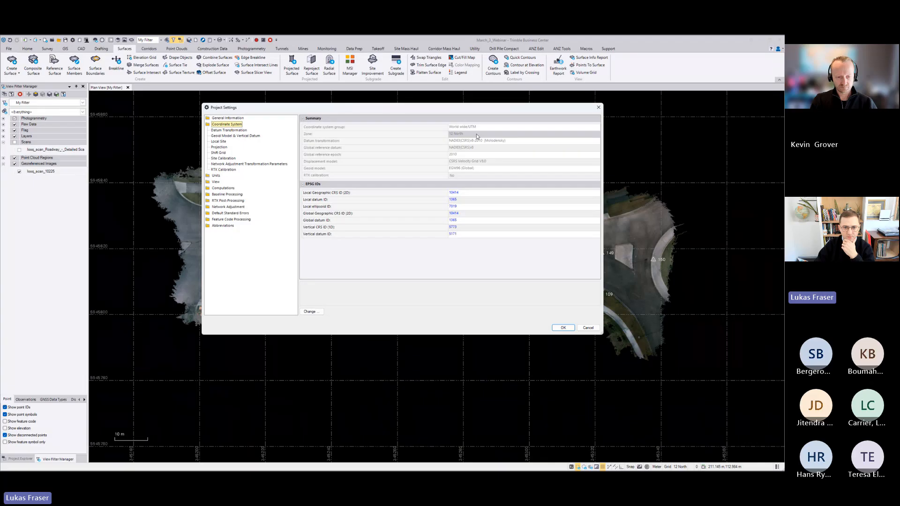
click(598, 107)
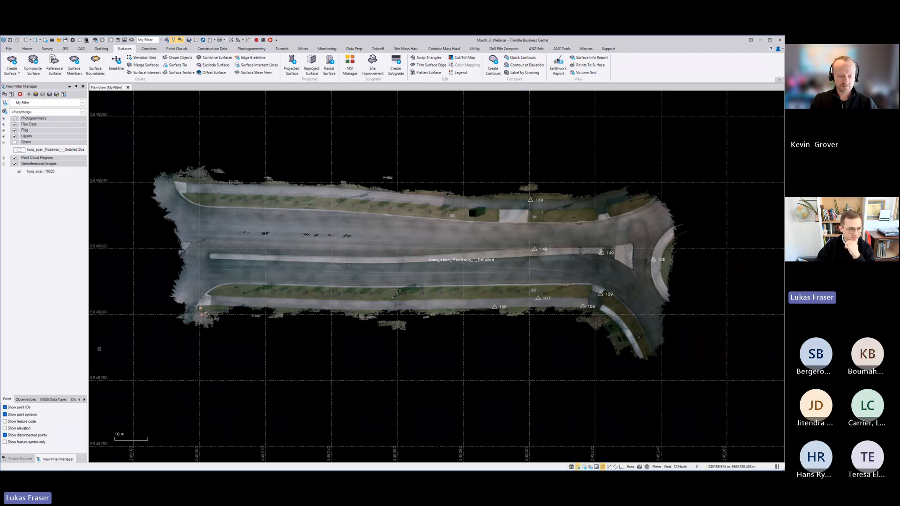
Display the Roadway - Detailed scan and examine the red checkered control target on the path near the concrete pad
click(19, 150)
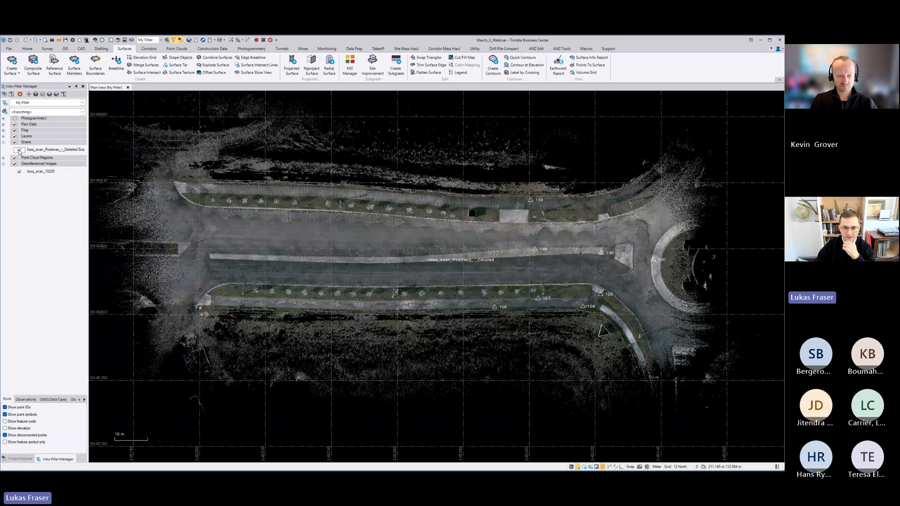
scroll(507, 220, up, 6)
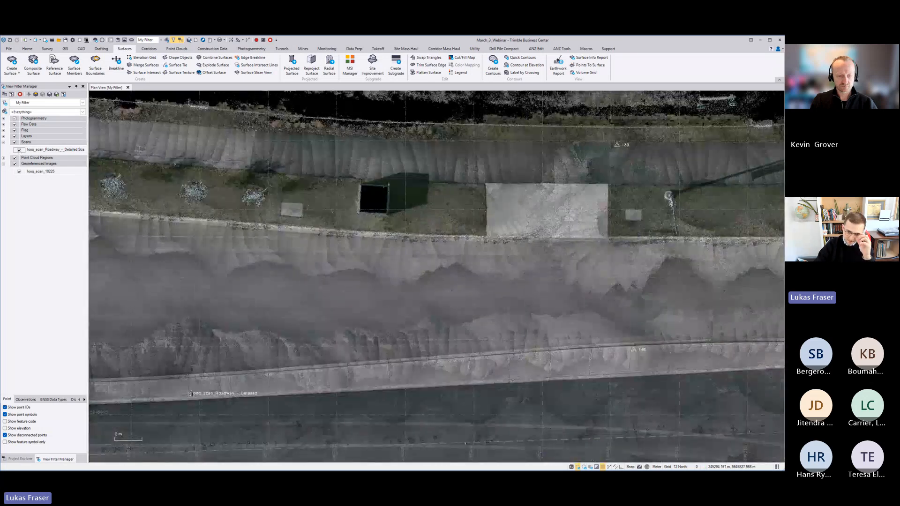
scroll(535, 247, down, 2)
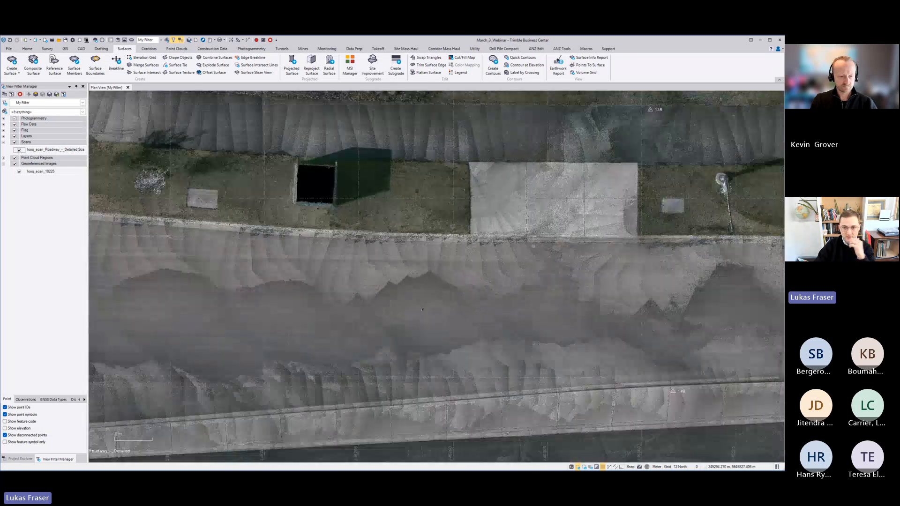
middle_drag(647, 146, 452, 196)
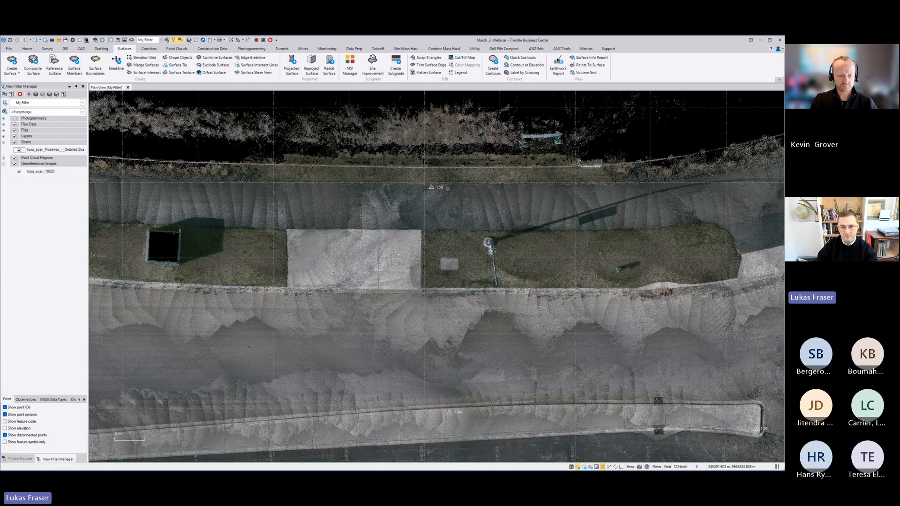
scroll(448, 188, up, 10)
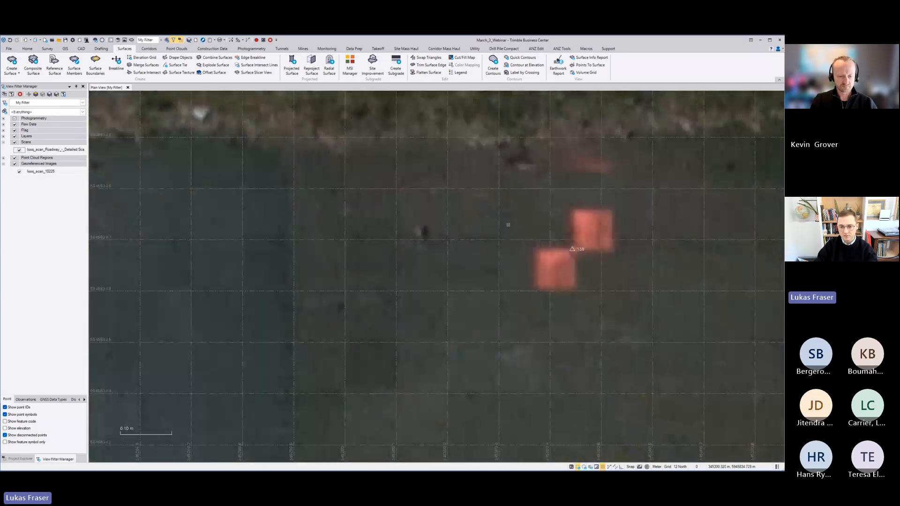
scroll(495, 225, down, 5)
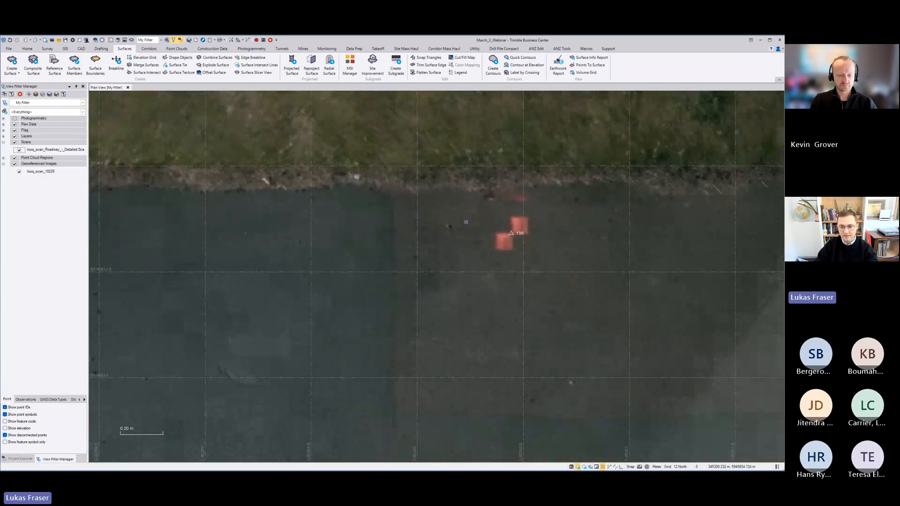
scroll(466, 221, down, 3)
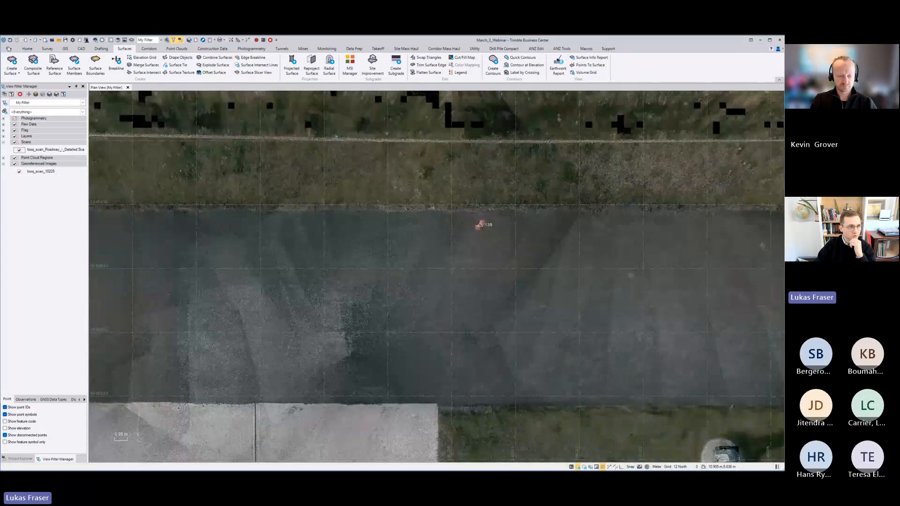
Look over the scan around the intersection and hide the scan again, leaving only the georeferenced image
click(27, 49)
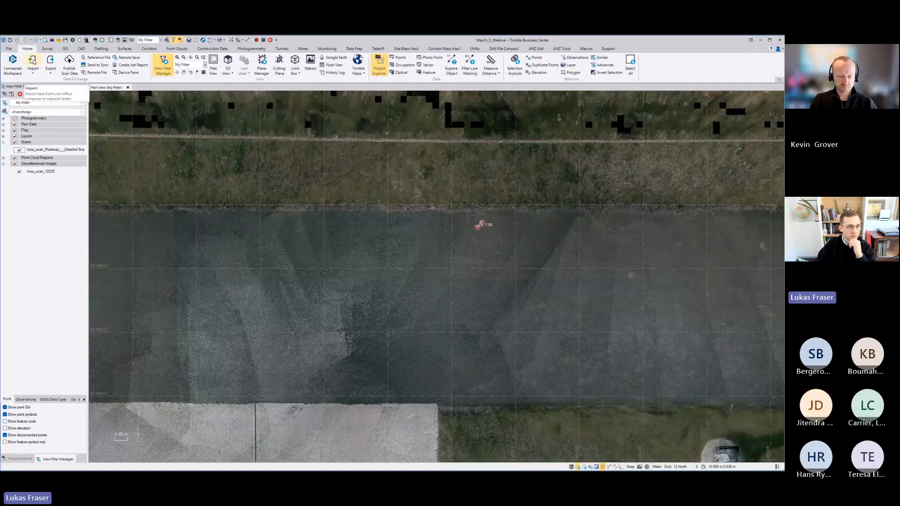
scroll(453, 219, down, 10)
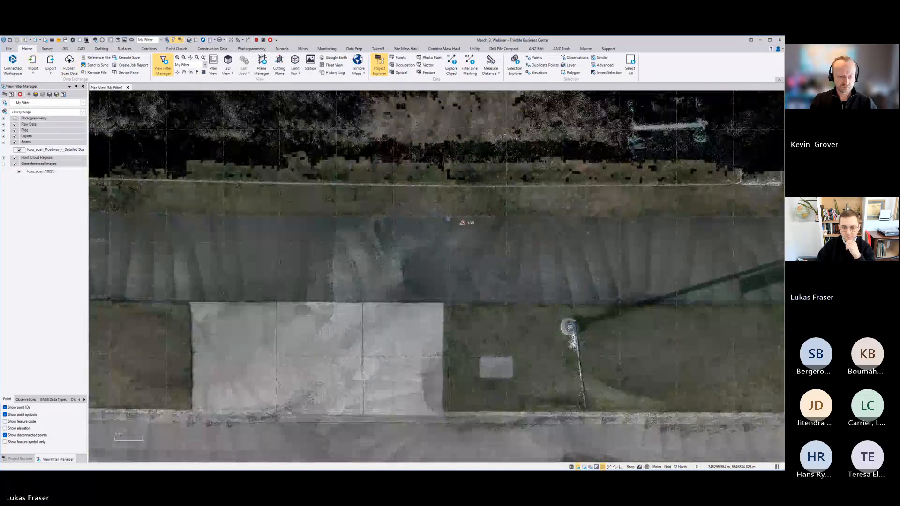
scroll(454, 219, down, 5)
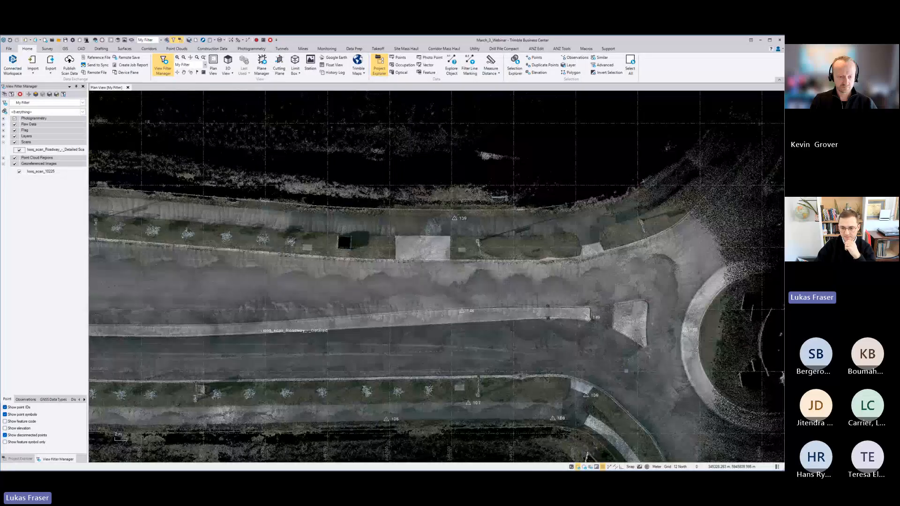
middle_drag(627, 371, 653, 293)
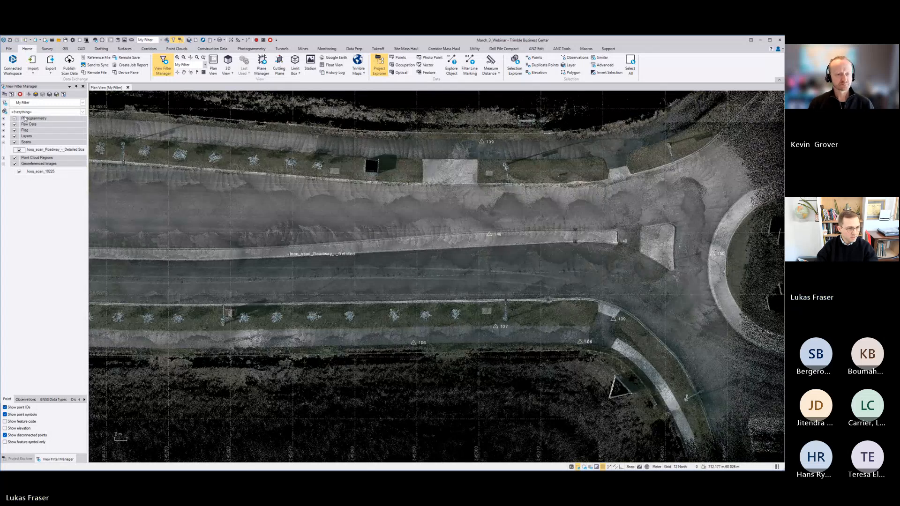
click(19, 150)
middle_drag(625, 300, 508, 311)
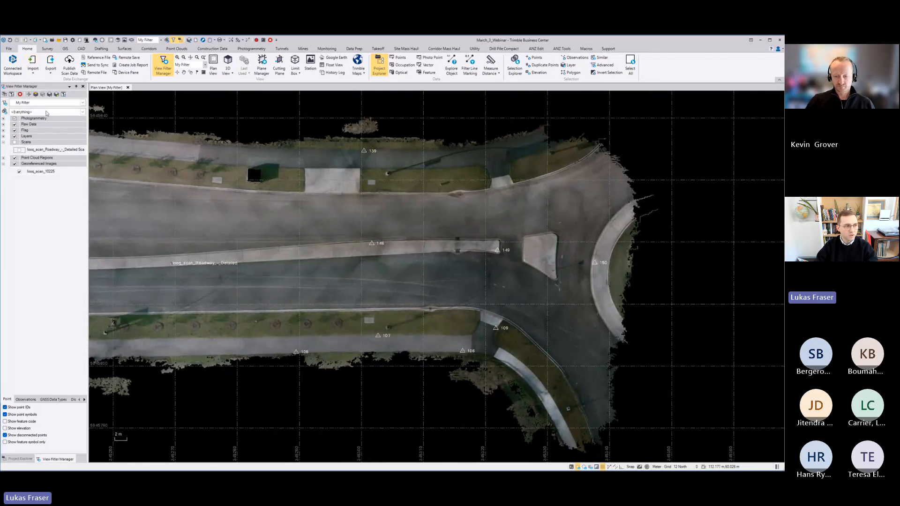
Select March_3_Webinar.csv for import and assign it the recently used World wide/UTM, 12 North coordinate system
click(33, 61)
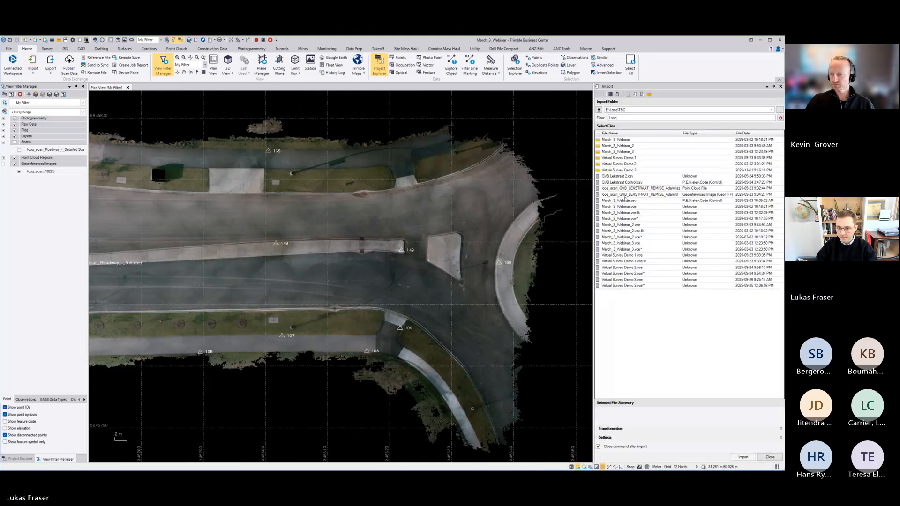
click(643, 201)
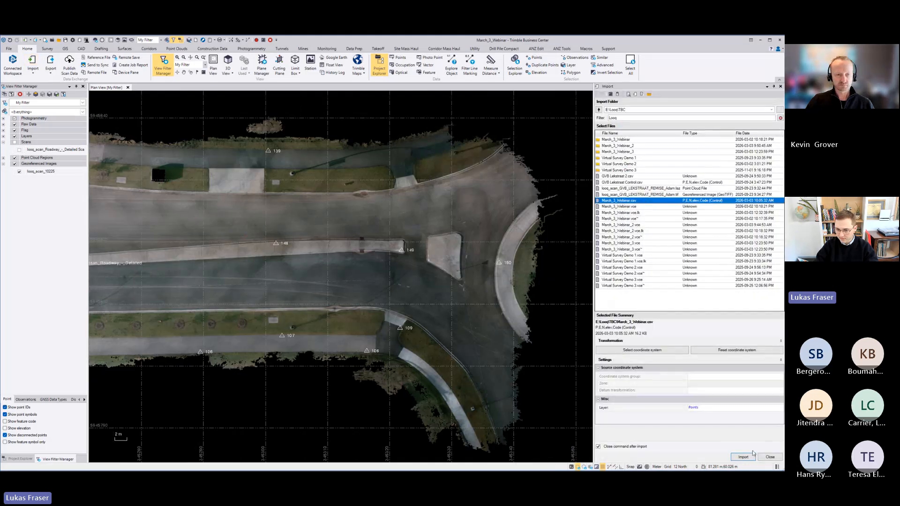
click(651, 351)
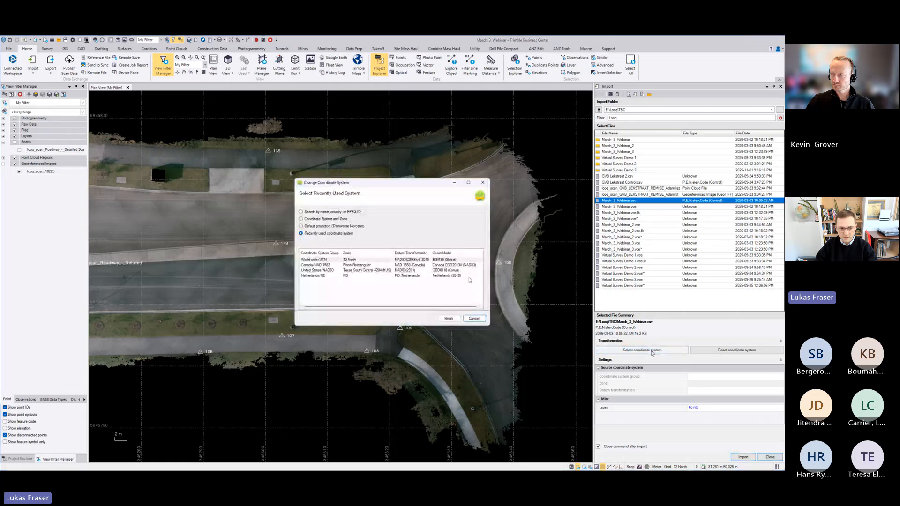
click(355, 261)
click(449, 318)
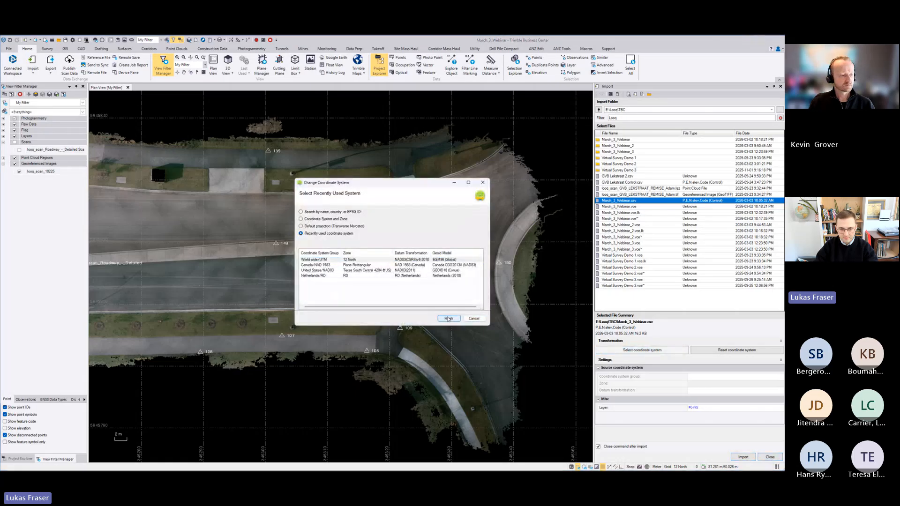
Import the CSV points with the P,E,N,elev,Code (Control) definition, leaving matching points unmerged and skipping the import summary
click(743, 457)
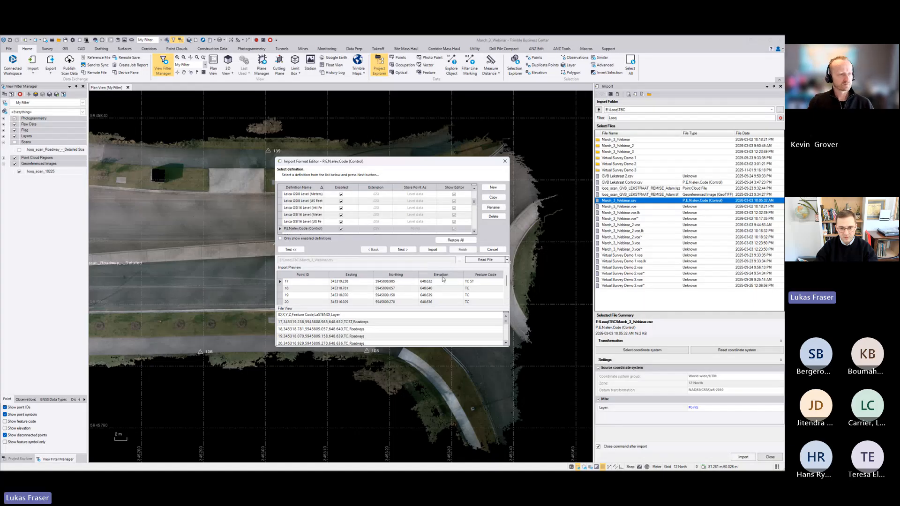
click(402, 250)
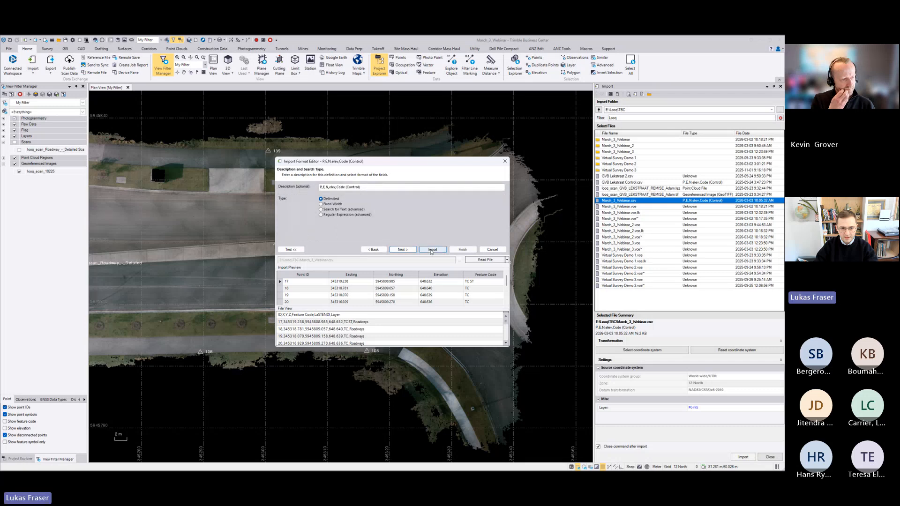
click(433, 250)
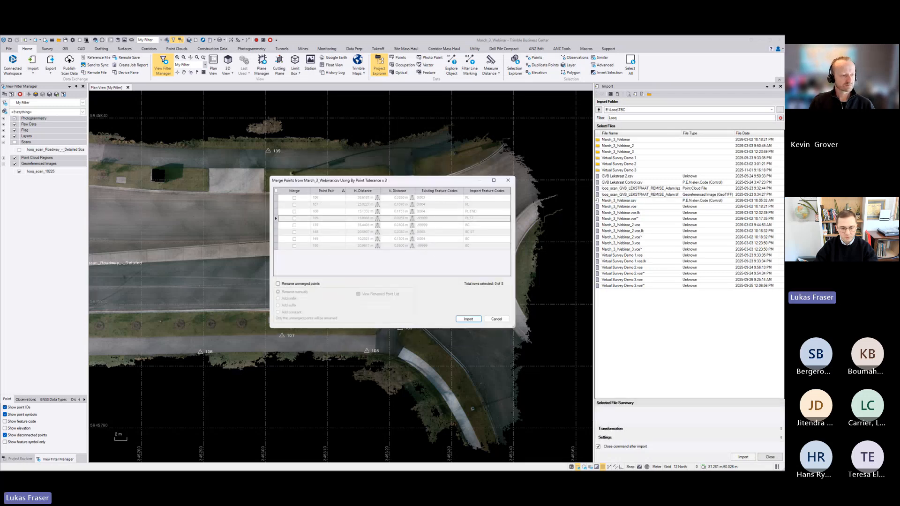
click(468, 319)
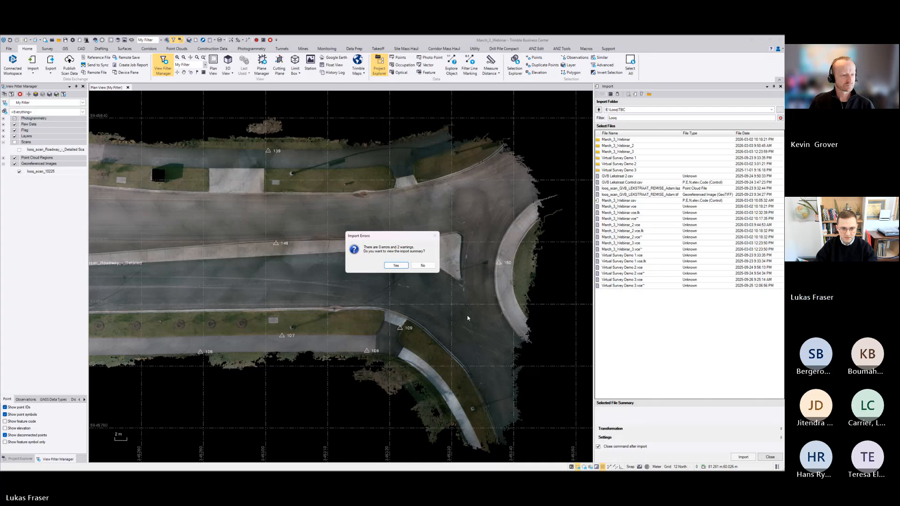
click(422, 266)
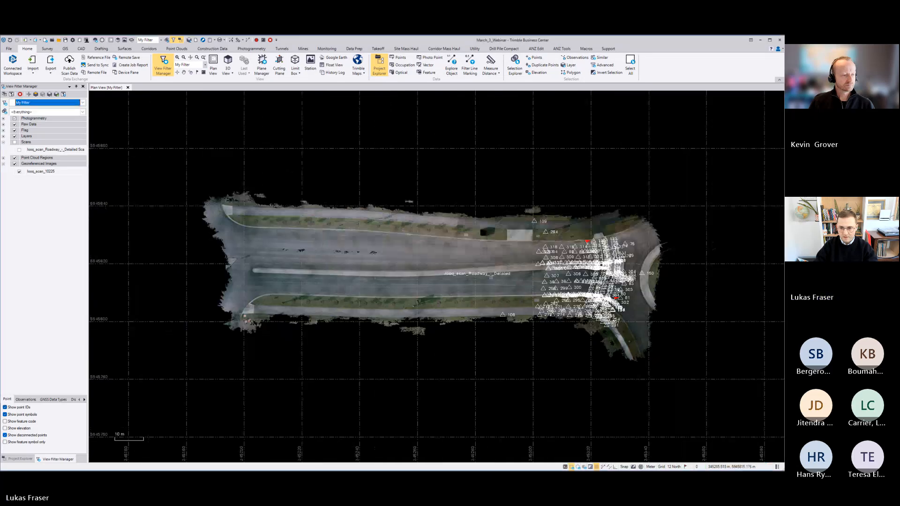
Examine the imported survey points over the medians, curbs and intersection on the georeferenced image
scroll(539, 281, up, 8)
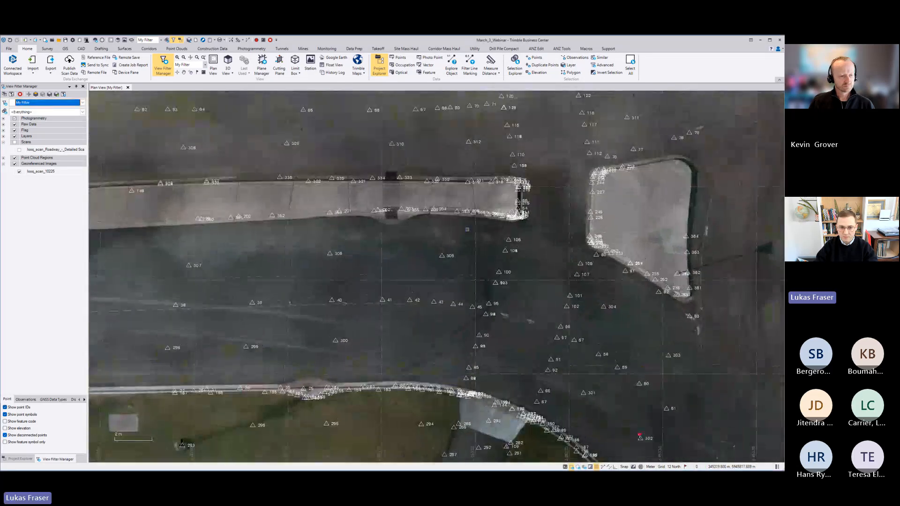
middle_drag(445, 205, 529, 270)
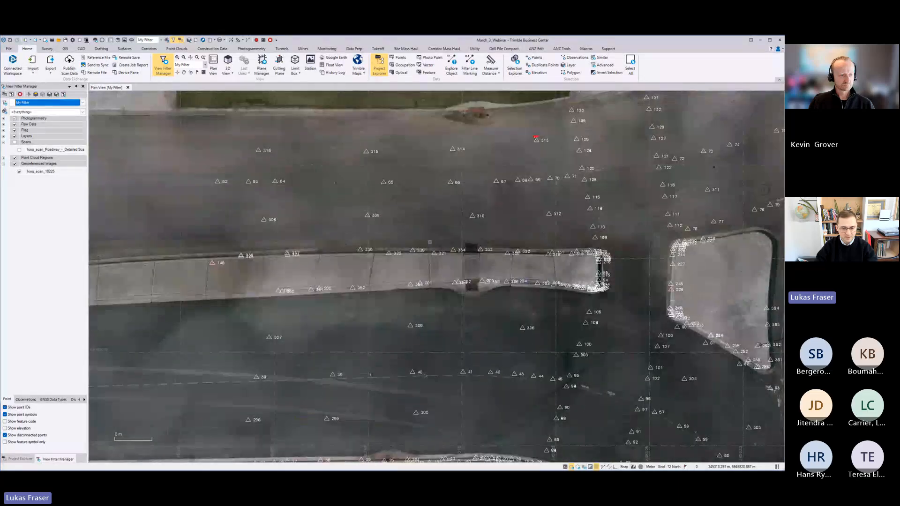
scroll(422, 218, down, 2)
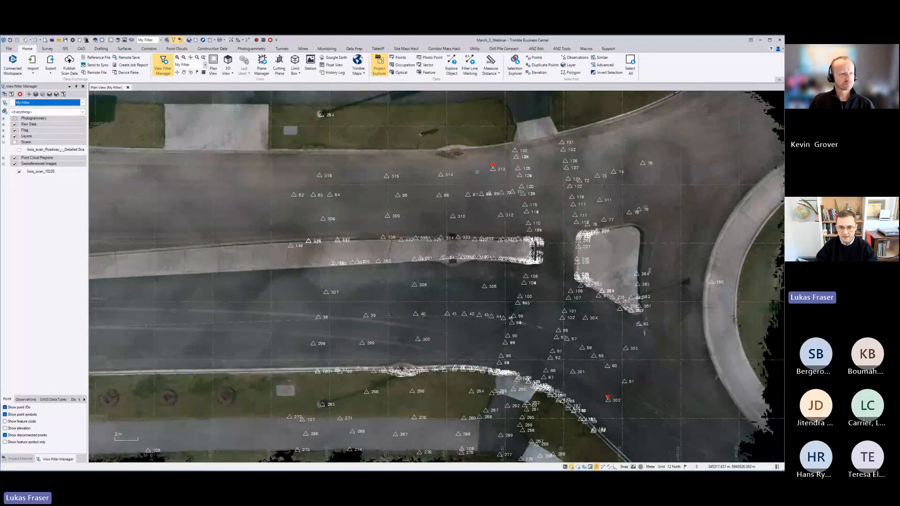
middle_drag(571, 259, 463, 239)
scroll(462, 239, down, 2)
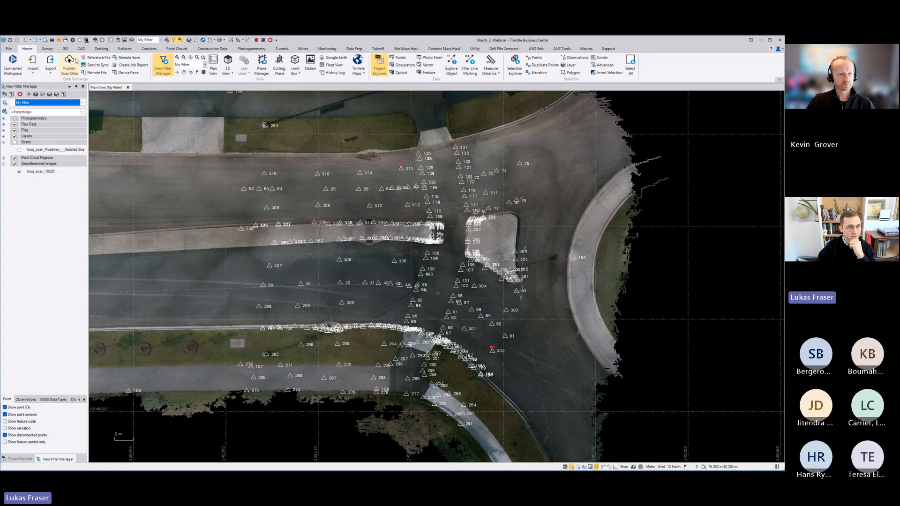
Assign the GlobalFeatures V9.4 feature definition file to the project and process the feature codes of March_3_Webinar.csv
click(48, 49)
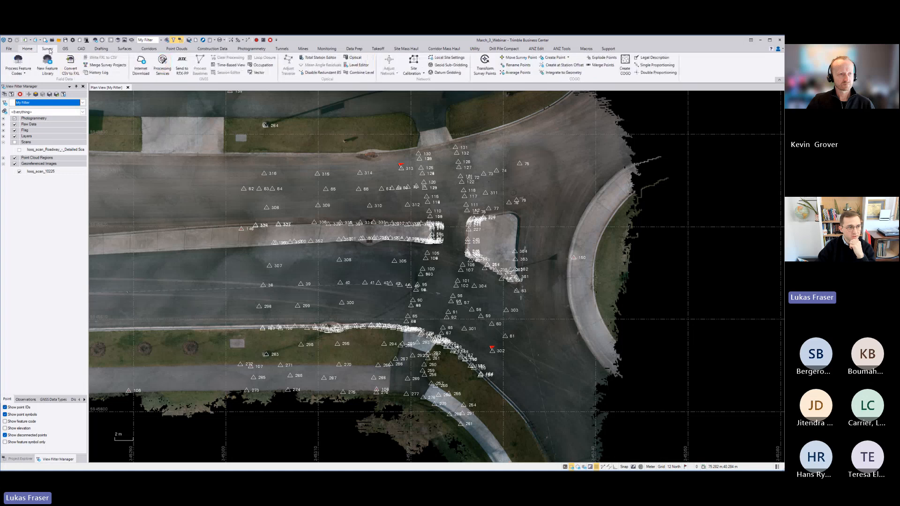
click(17, 64)
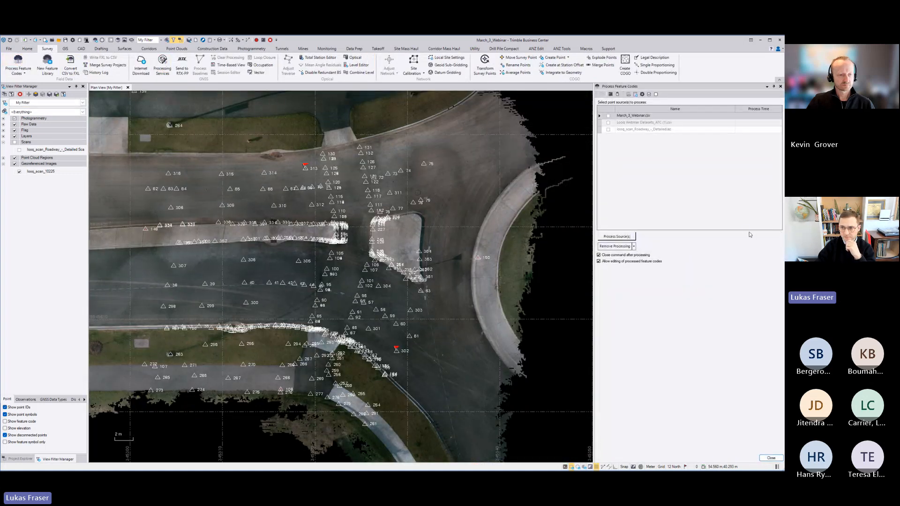
click(643, 94)
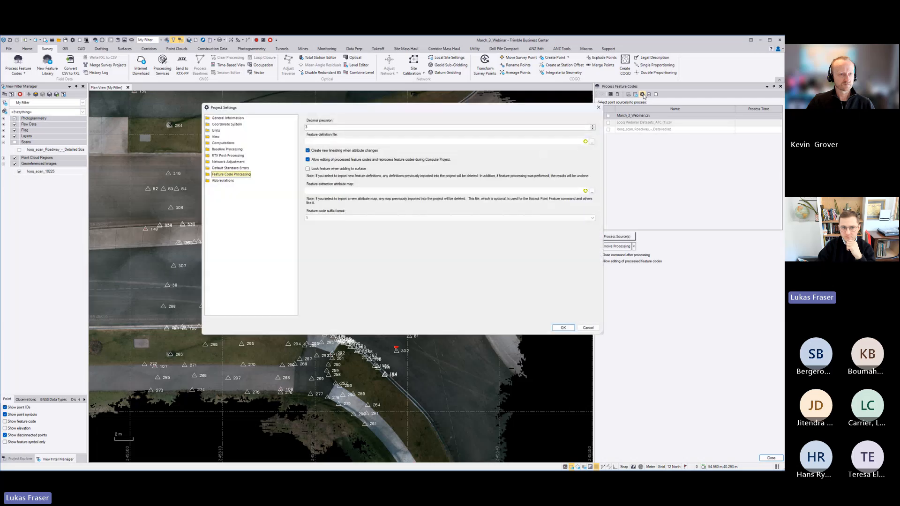
click(593, 142)
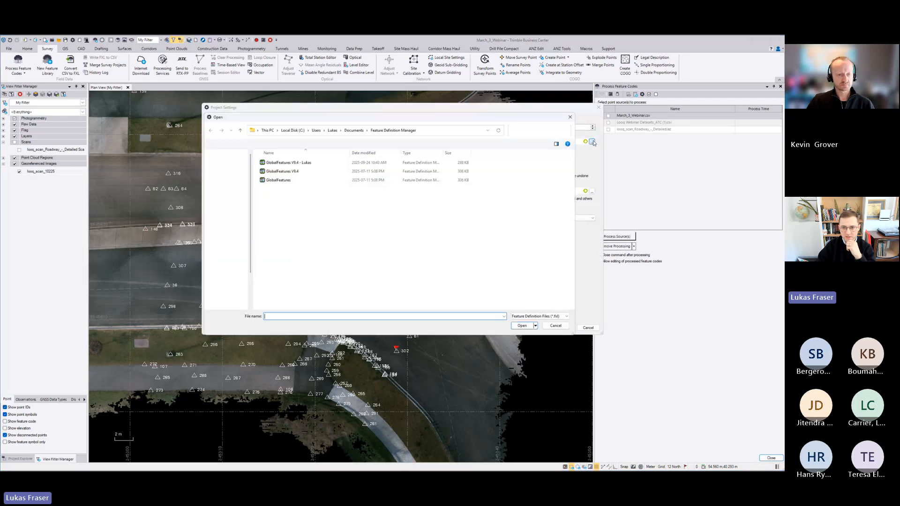
click(290, 171)
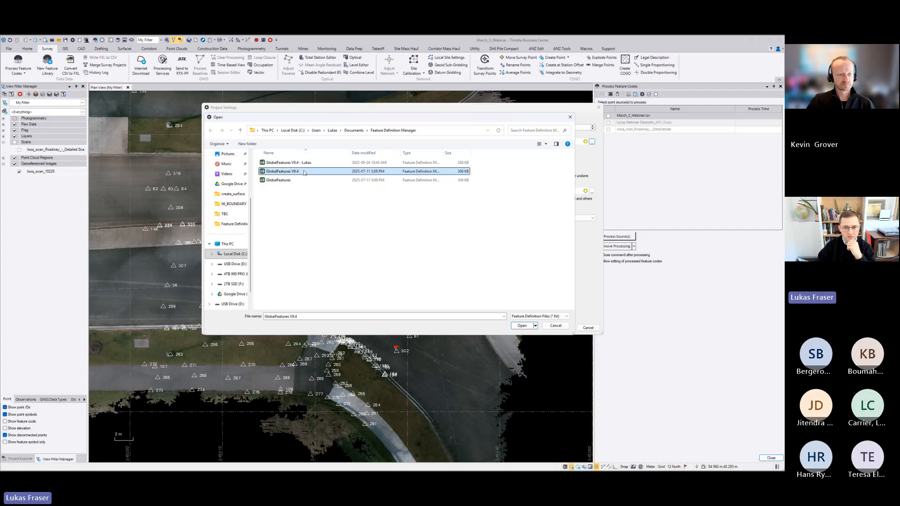
double_click(302, 171)
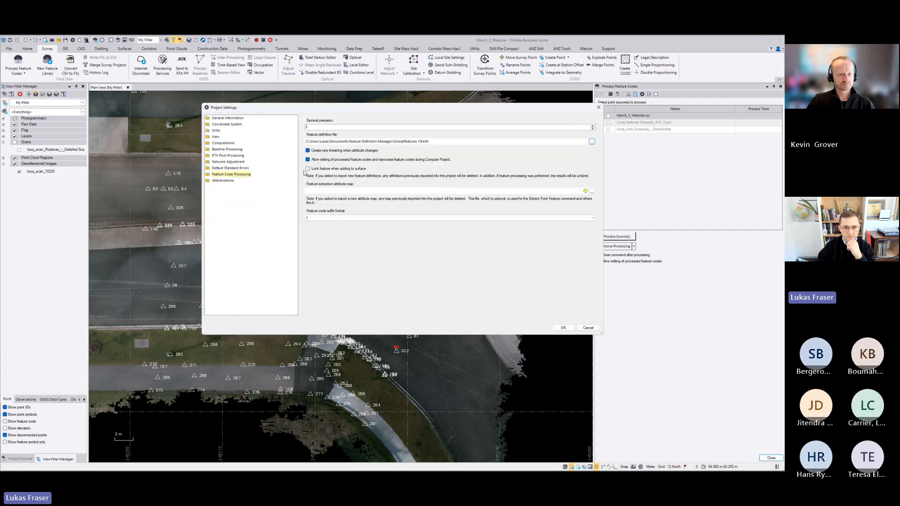
click(563, 328)
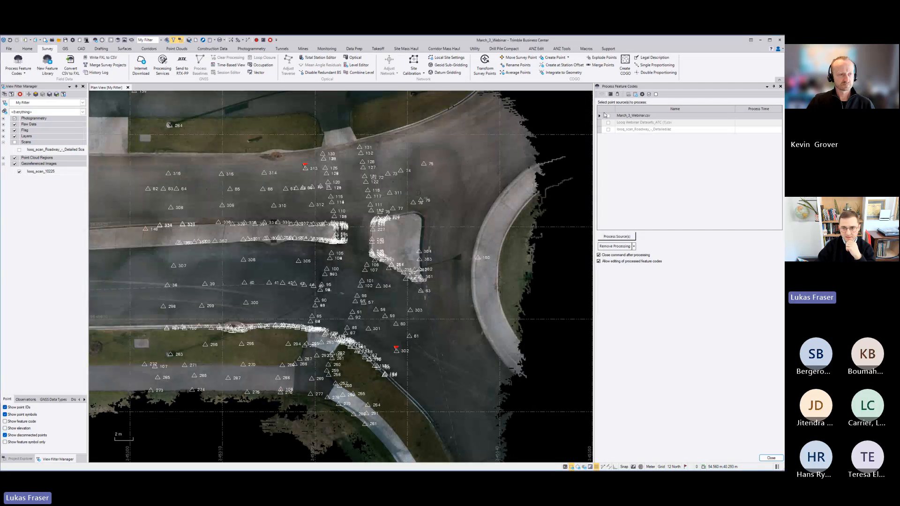
click(608, 116)
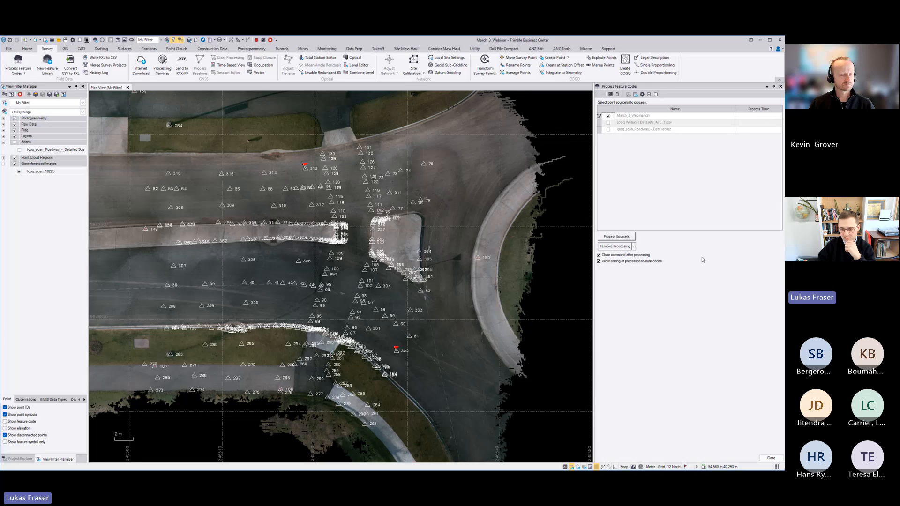
click(616, 236)
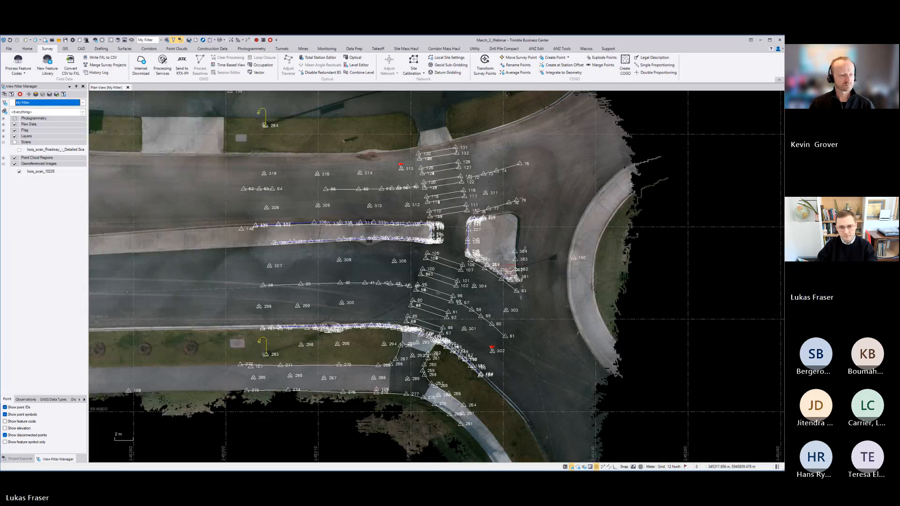
Examine the processed linework along the crosswalk stripes, medians, curbs and lane lines against the georeferenced image
scroll(424, 300, up, 1)
scroll(422, 304, up, 1)
middle_drag(426, 150, 462, 258)
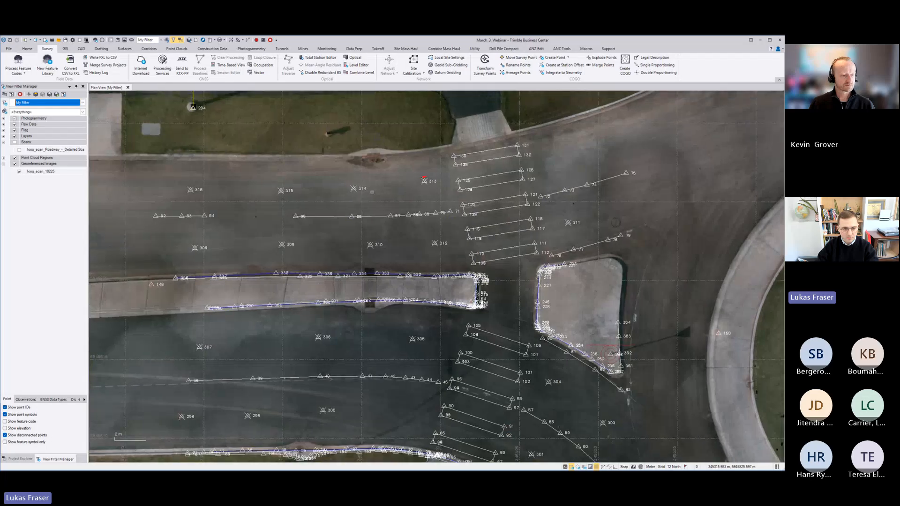
scroll(316, 254, down, 1)
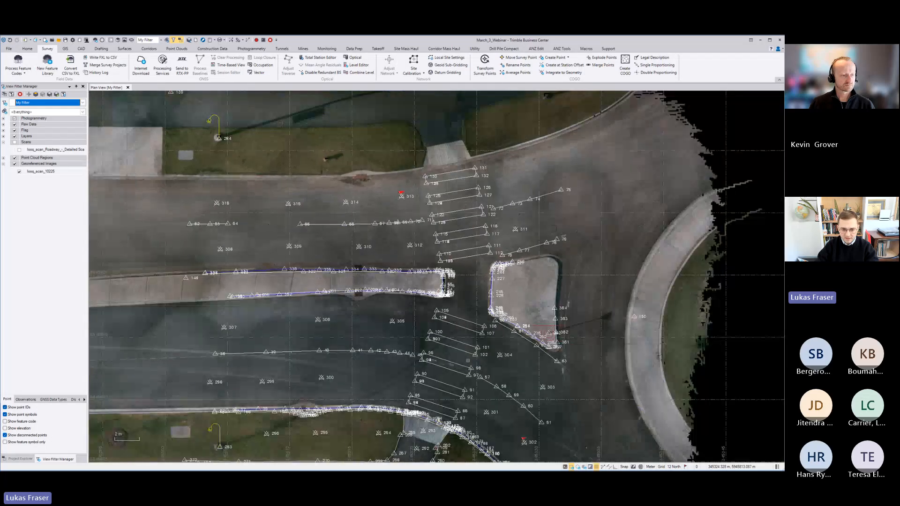
middle_drag(468, 362, 435, 264)
scroll(435, 293, up, 3)
scroll(436, 293, down, 2)
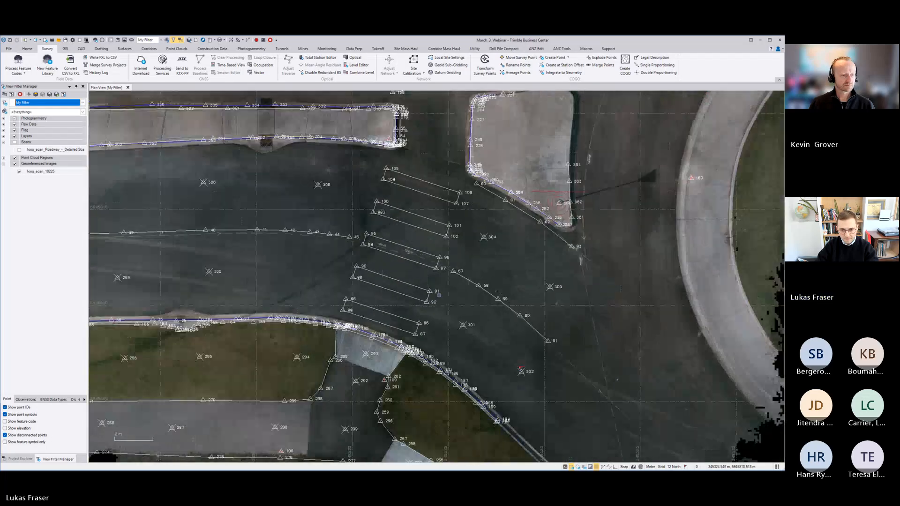
middle_drag(506, 118, 443, 211)
scroll(443, 212, up, 2)
scroll(421, 245, up, 5)
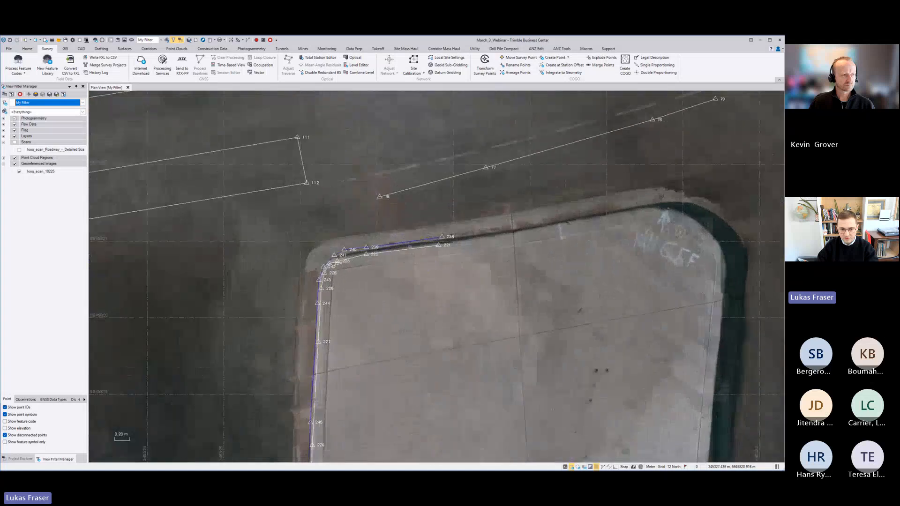
scroll(434, 238, down, 3)
scroll(432, 255, down, 3)
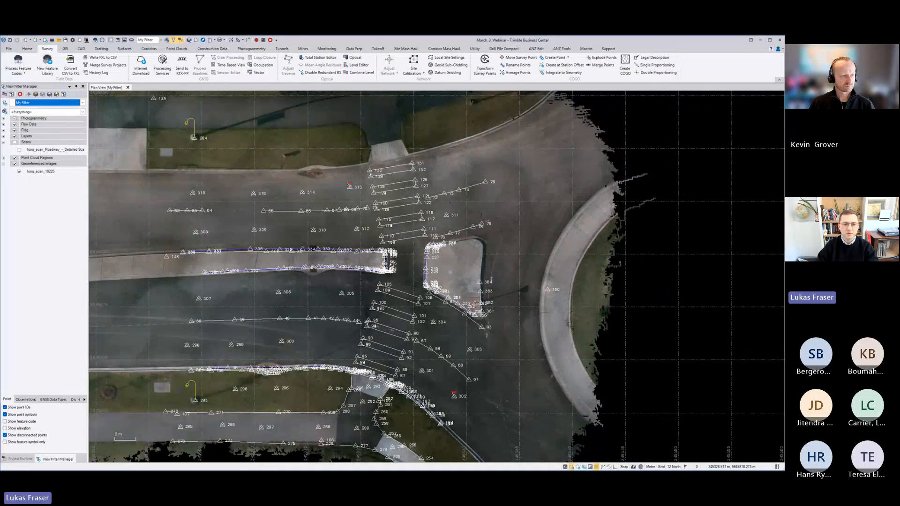
middle_drag(451, 273, 439, 250)
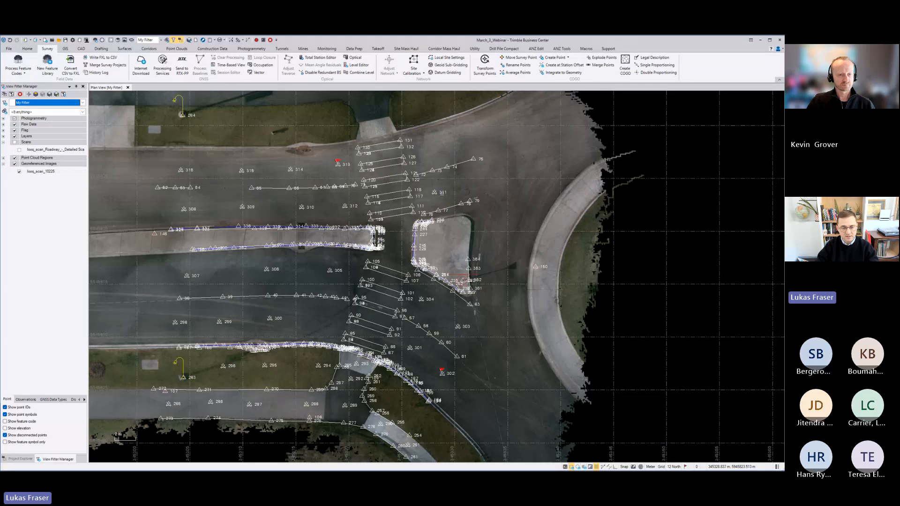
Create a green surface from the survey points and linework around the medians, crosswalks and sidewalks, leaving out the outlying points
scroll(456, 184, down, 2)
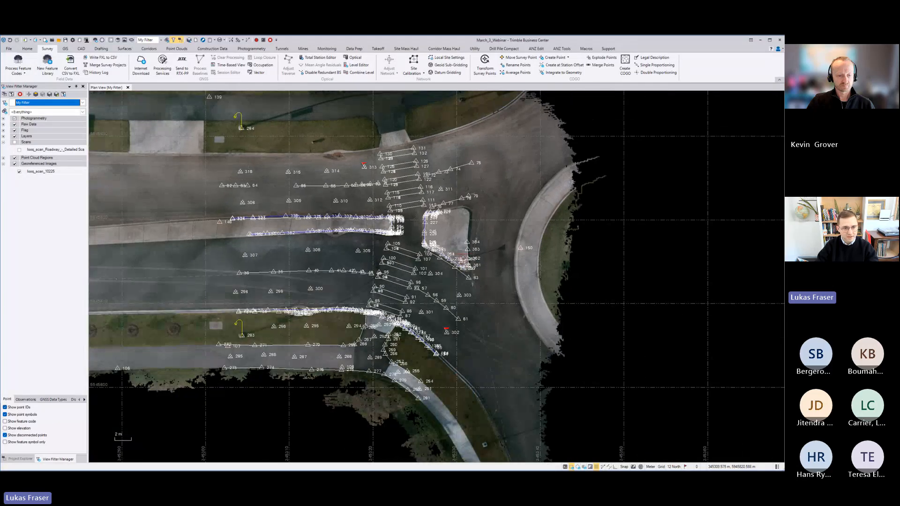
scroll(376, 221, down, 3)
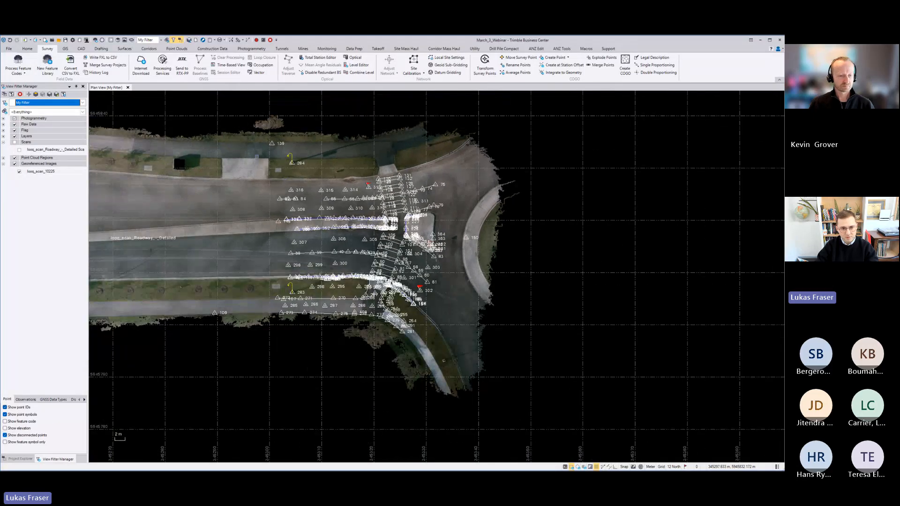
drag(259, 151, 459, 345)
scroll(341, 244, up, 3)
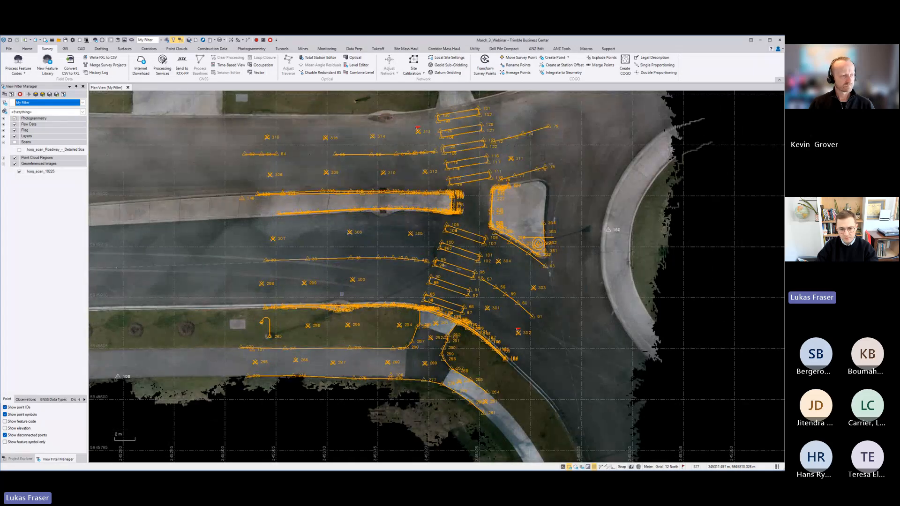
scroll(382, 312, up, 1)
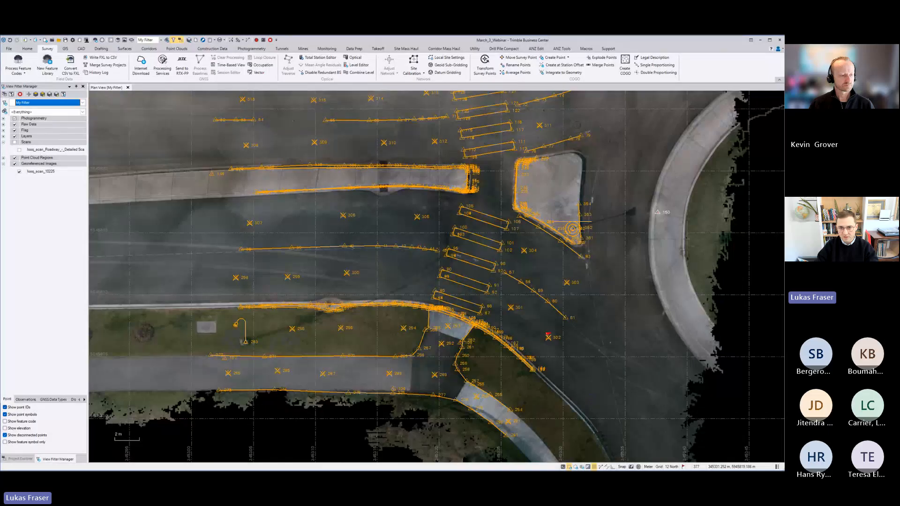
scroll(442, 301, down, 2)
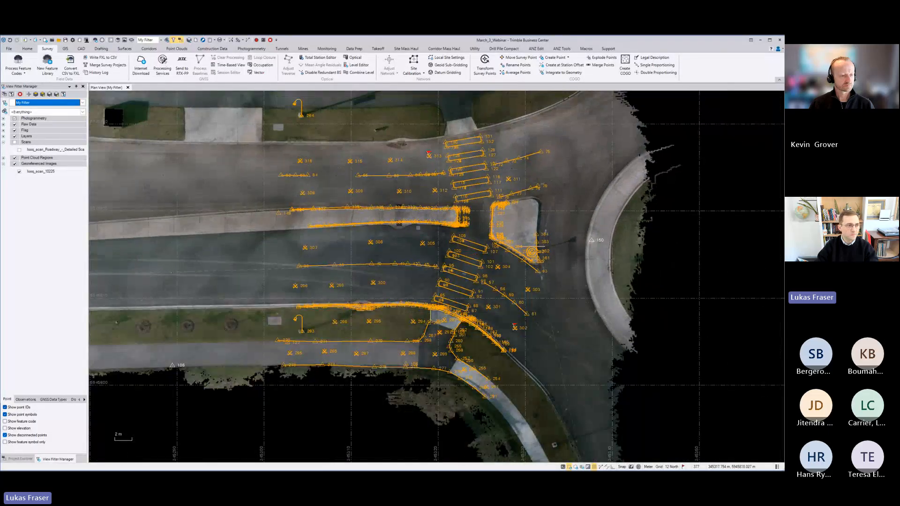
click(125, 48)
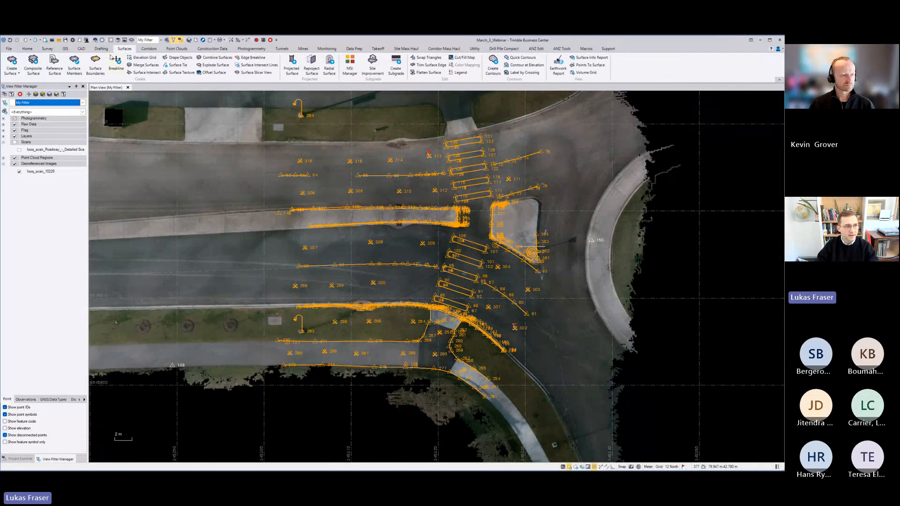
click(11, 62)
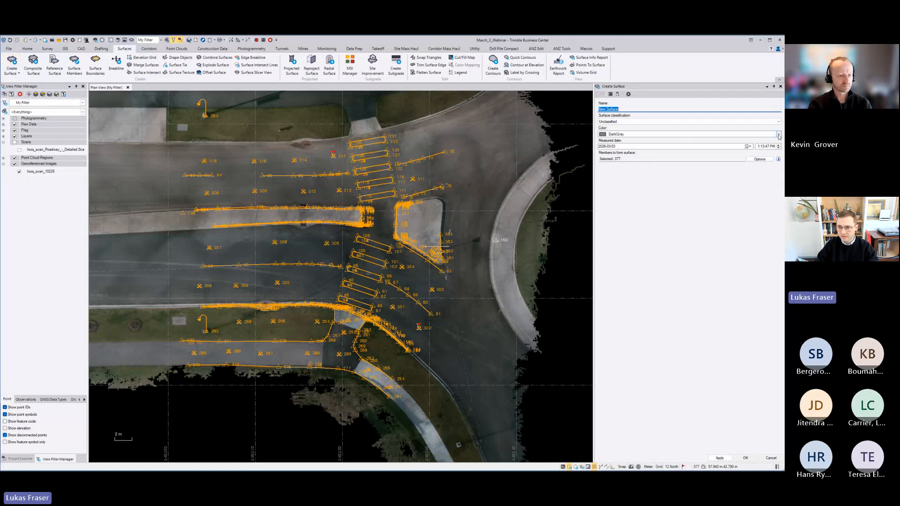
click(628, 134)
click(618, 149)
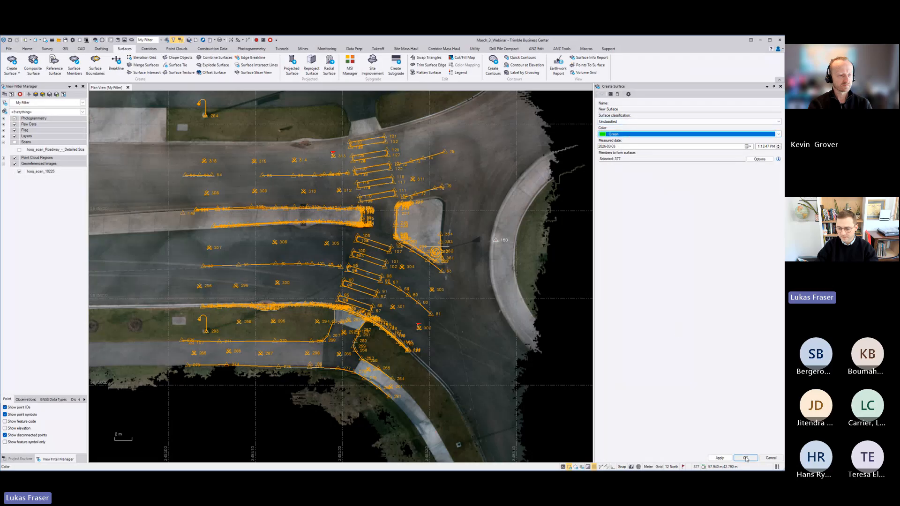
click(746, 458)
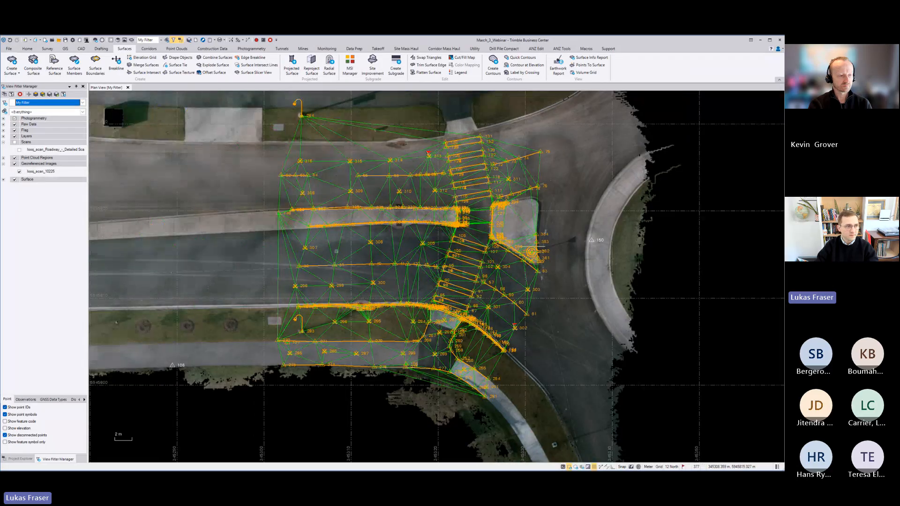
Examine the surface triangulation over the crosswalks, medians and curbs in plan view
click(27, 48)
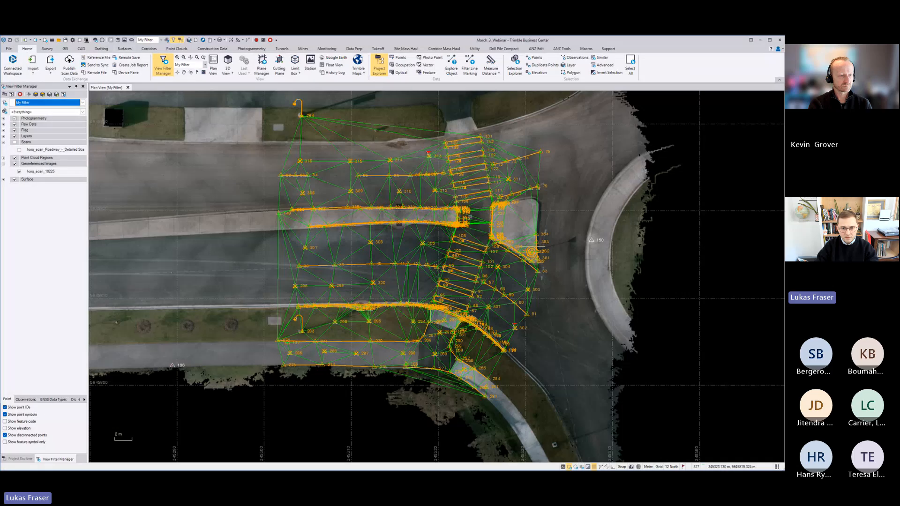
scroll(412, 177, up, 2)
scroll(412, 206, up, 1)
middle_drag(542, 358, 486, 291)
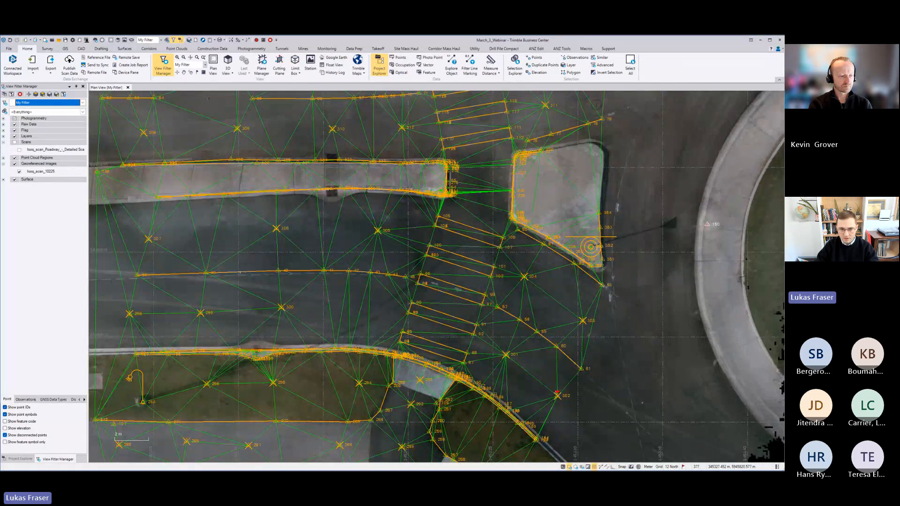
scroll(533, 157, down, 1)
mouse_move(407, 307)
middle_down()
mouse_move(407, 281)
mouse_move(406, 299)
middle_up()
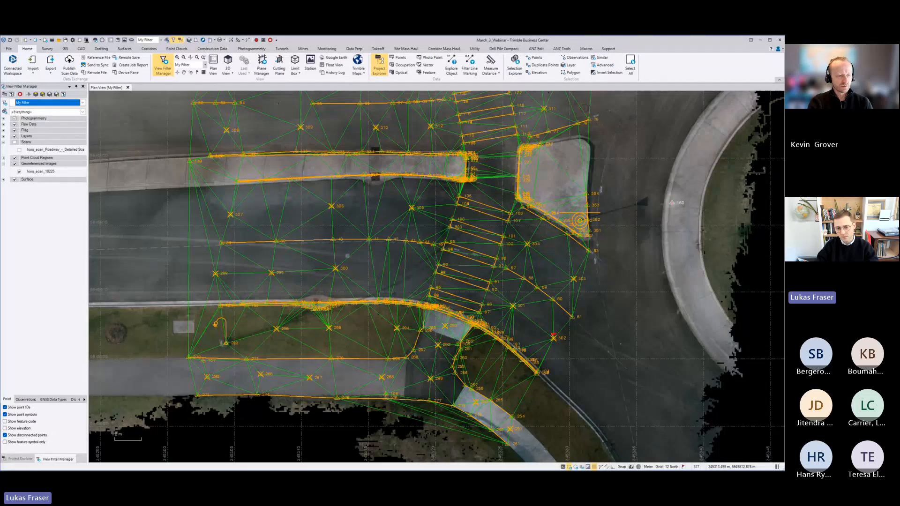
scroll(513, 297, down, 1)
middle_drag(539, 168, 514, 190)
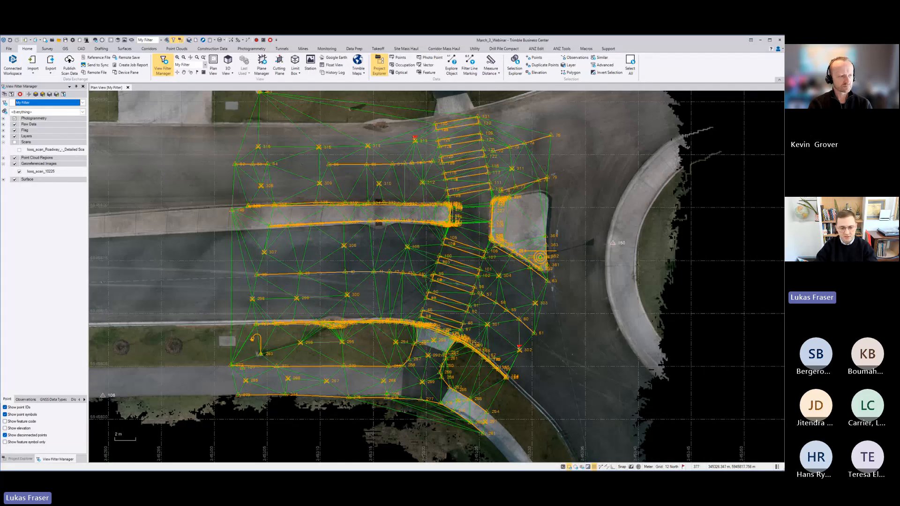
middle_drag(479, 227, 477, 234)
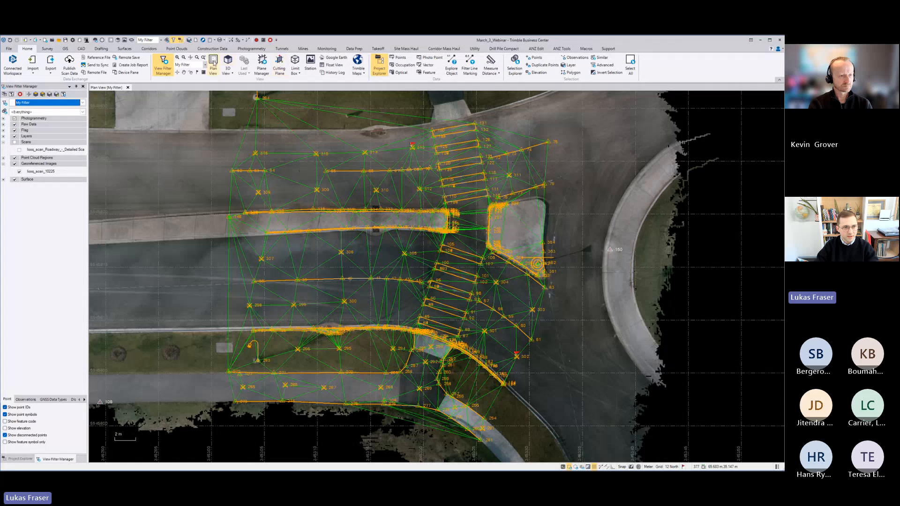
Open a 3D view and inspect the elevation-shaded surface along the median, curb lines and crosswalks
click(228, 66)
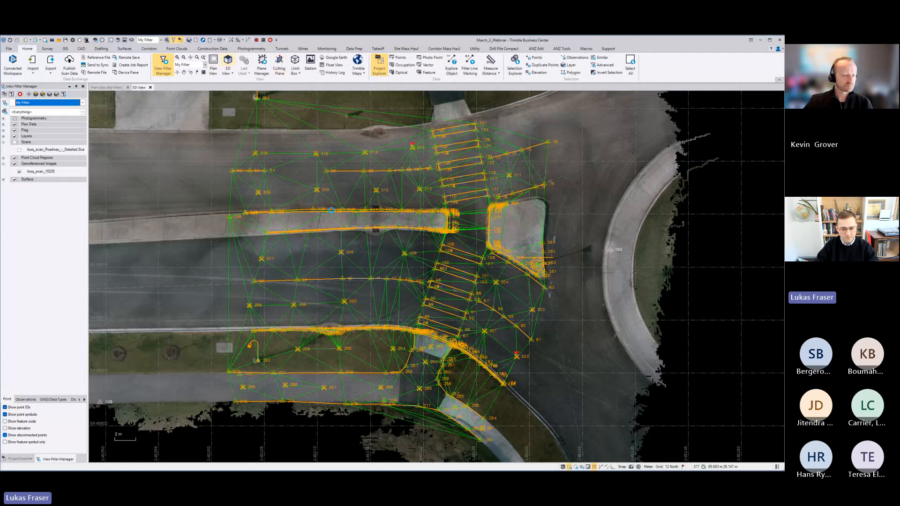
scroll(529, 313, up, 6)
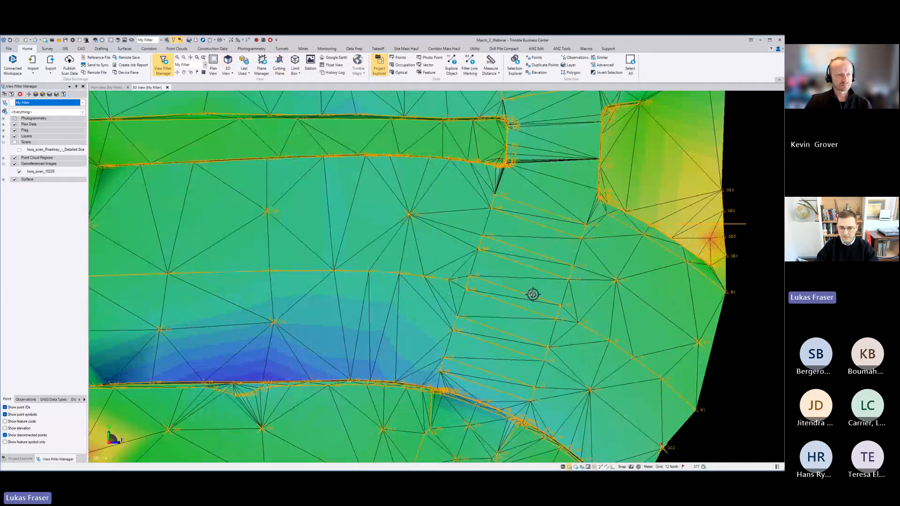
middle_drag(533, 294, 469, 226)
scroll(469, 227, up, 8)
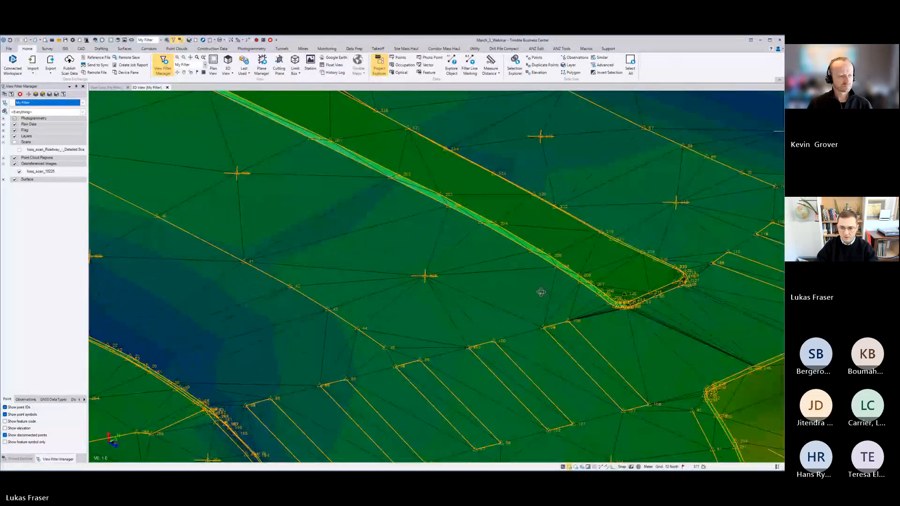
middle_drag(541, 292, 389, 294)
scroll(408, 284, down, 4)
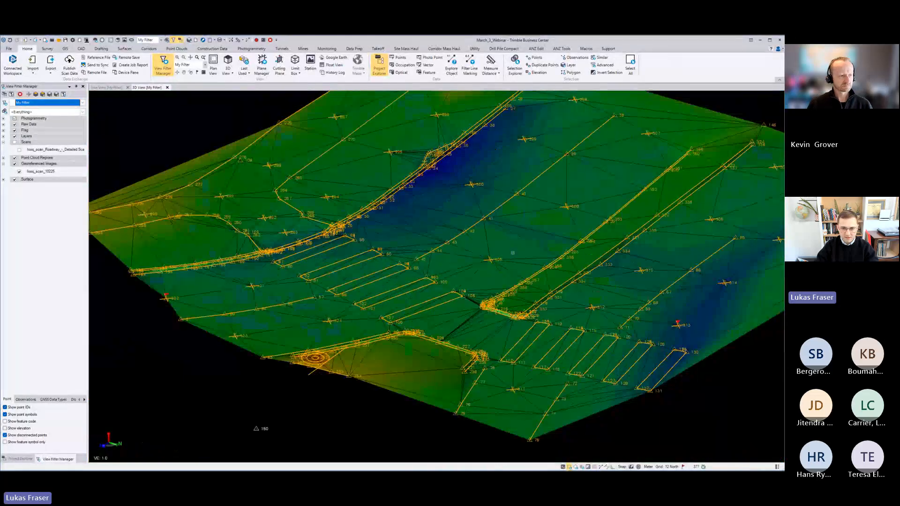
middle_drag(614, 195, 576, 295)
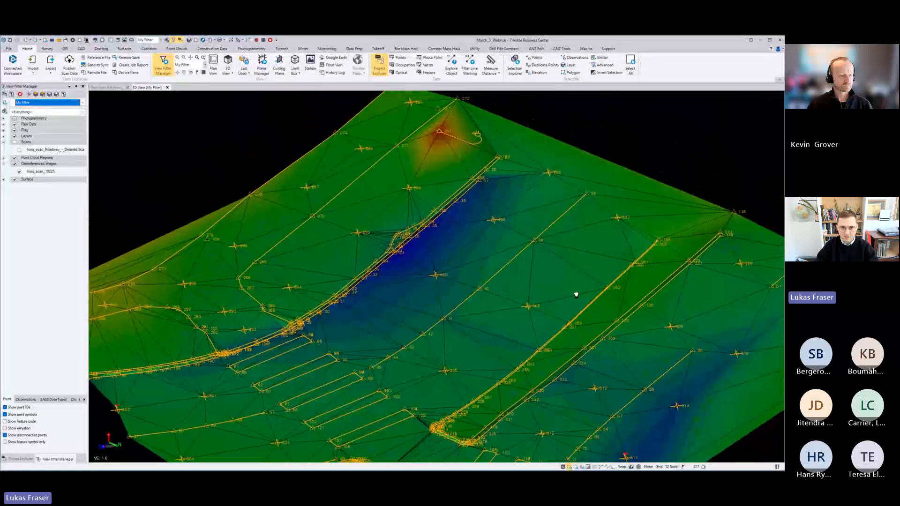
scroll(448, 136, up, 5)
scroll(459, 185, down, 5)
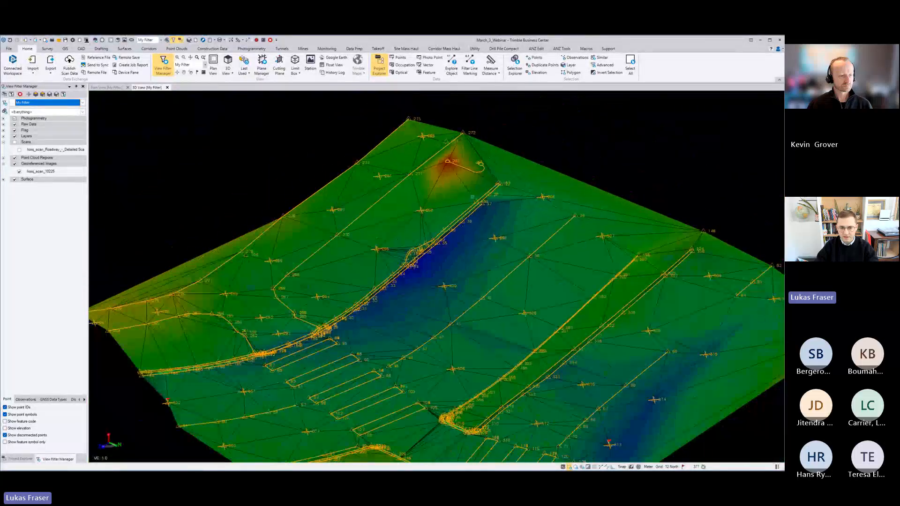
Inspect the elevation-shaded surface in 3D around the blue low areas beside the curbs, median and crosswalks from several angles
middle_drag(542, 287, 555, 307)
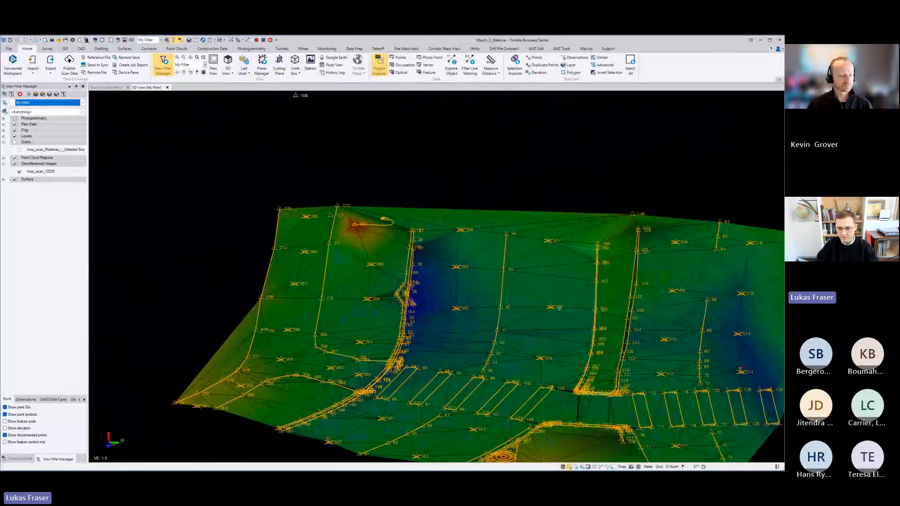
scroll(554, 307, down, 3)
middle_drag(605, 323, 559, 337)
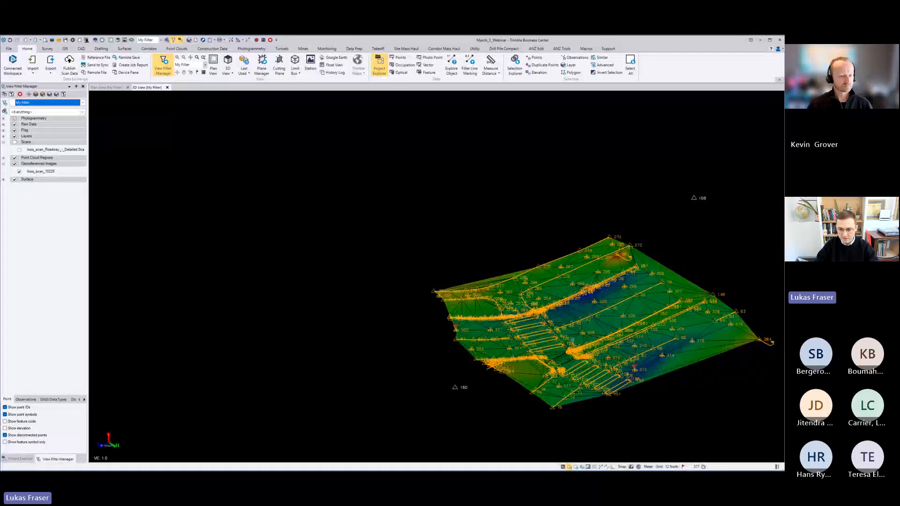
scroll(559, 337, up, 10)
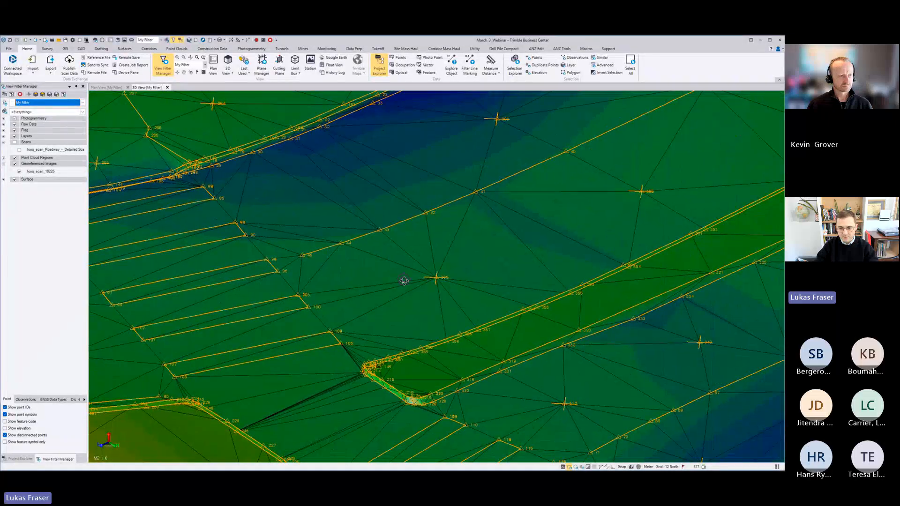
mouse_move(404, 281)
middle_down()
mouse_move(532, 303)
mouse_move(547, 278)
middle_up()
scroll(548, 278, down, 3)
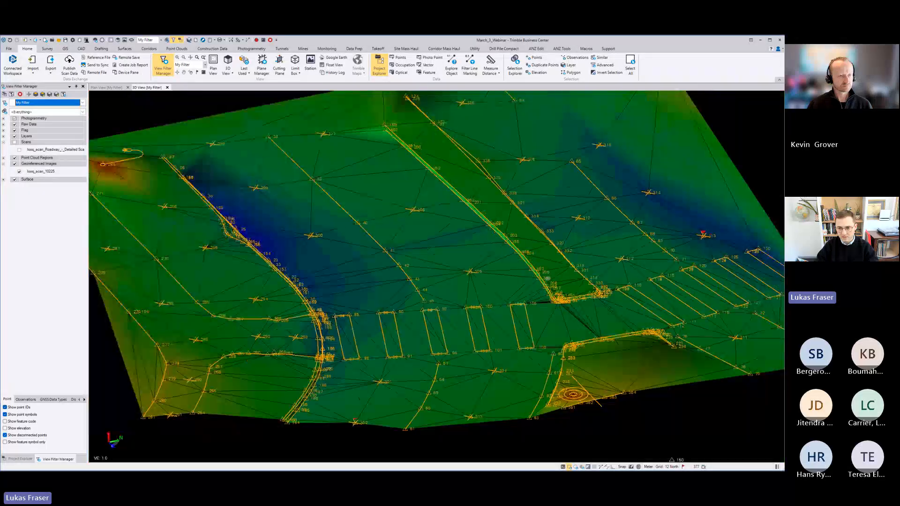
mouse_move(571, 244)
middle_down()
mouse_move(568, 235)
mouse_move(498, 242)
mouse_move(480, 279)
mouse_move(430, 267)
middle_up()
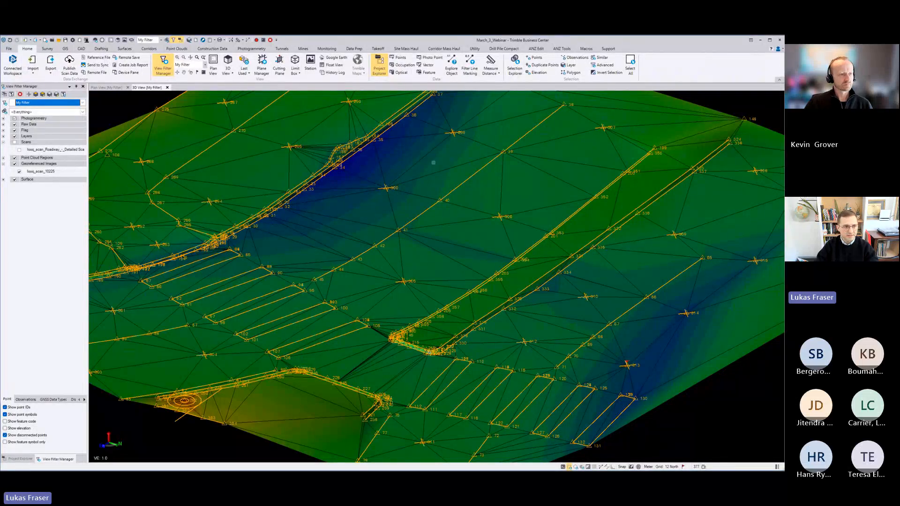
Hide the new surface in the plan view and clear the selection of points and linework
click(111, 89)
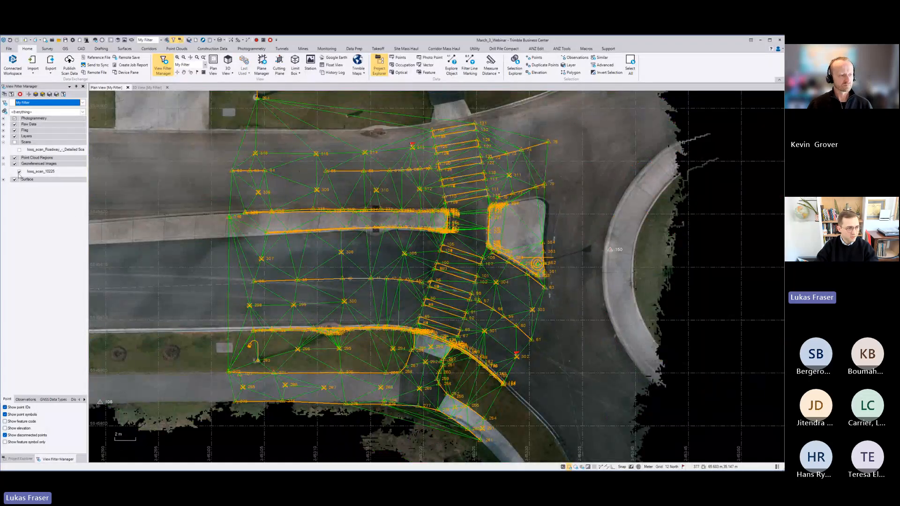
click(4, 180)
click(19, 187)
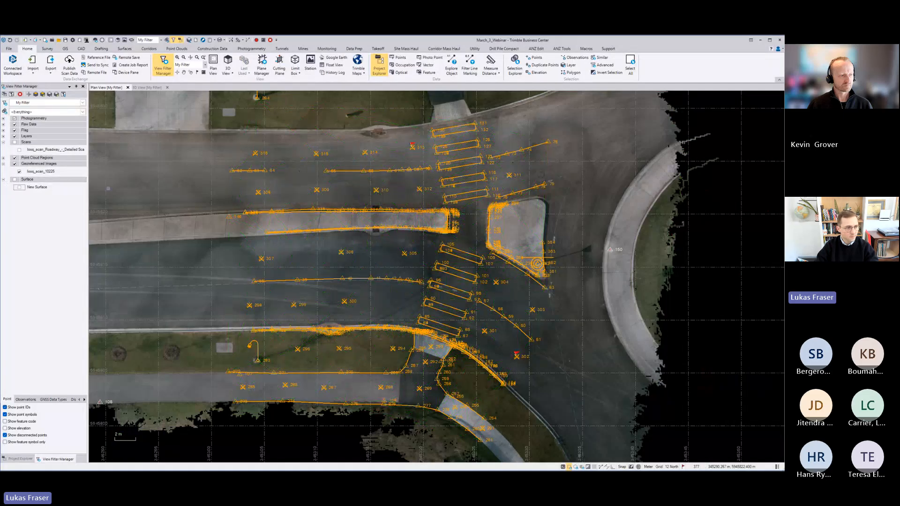
click(219, 195)
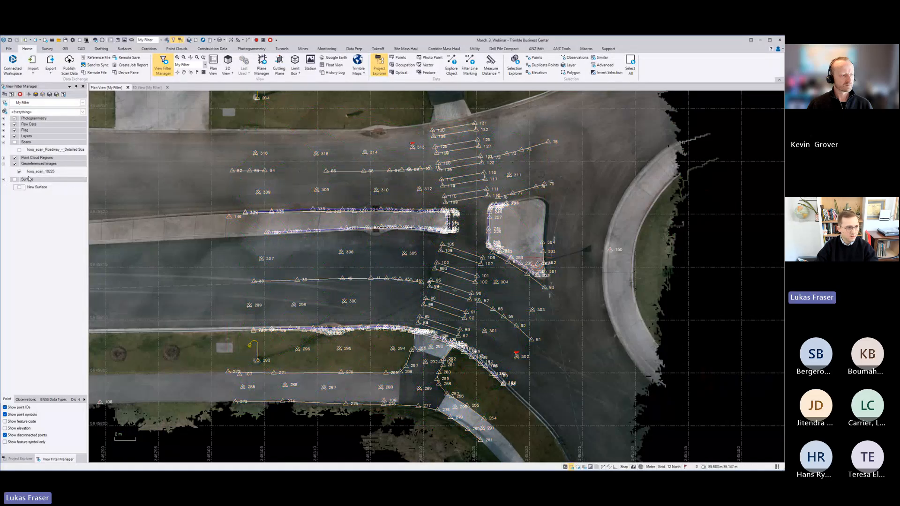
Display the detailed roadway scan in the plan view and examine its coverage along the whole roadway and intersection
click(19, 150)
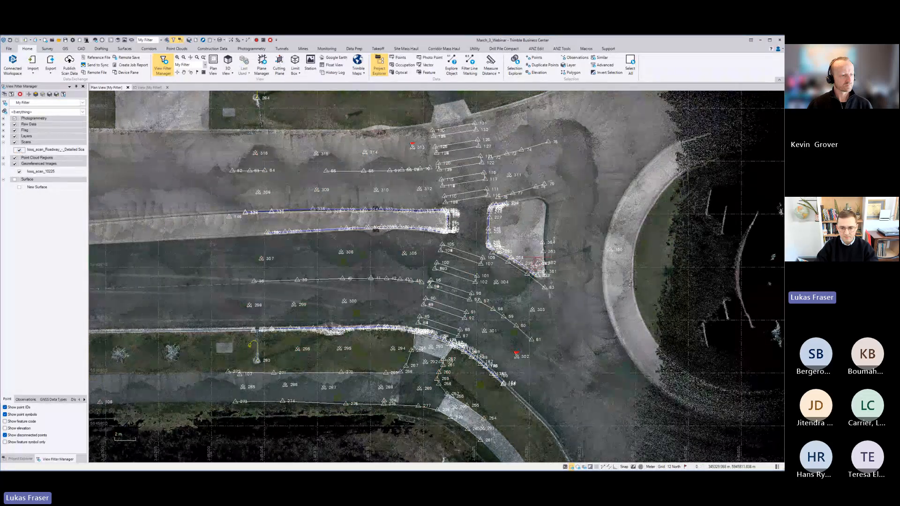
scroll(494, 306, down, 8)
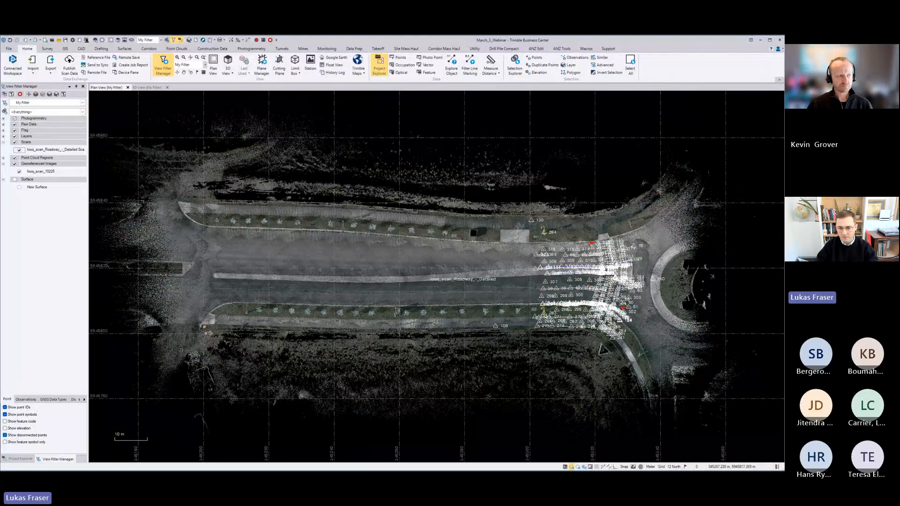
scroll(585, 265, up, 3)
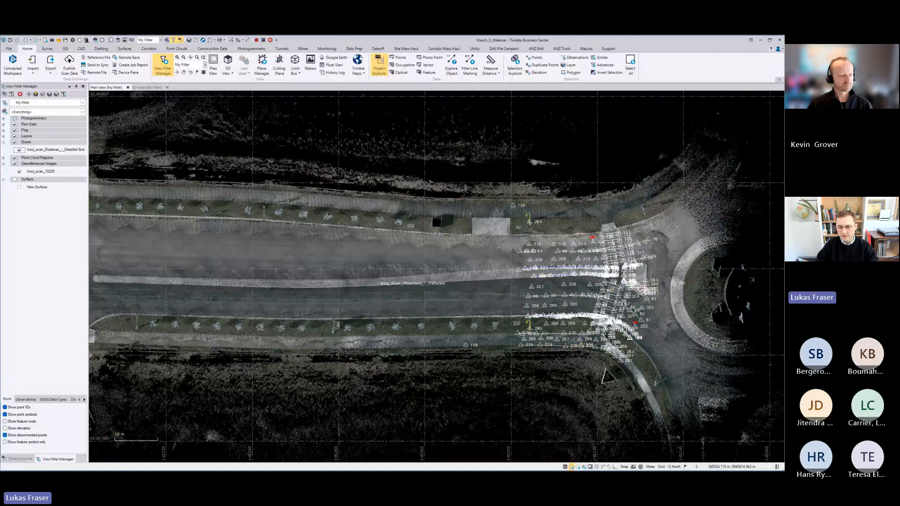
scroll(624, 290, up, 4)
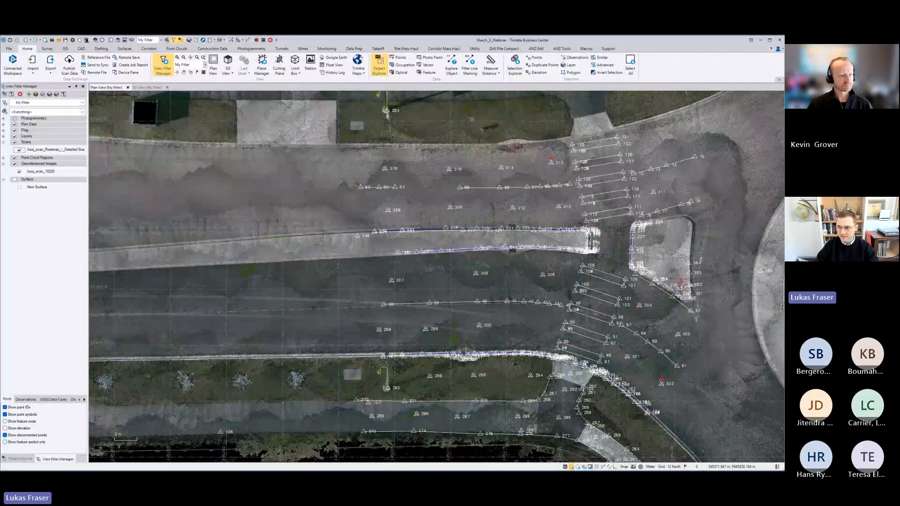
scroll(604, 241, down, 3)
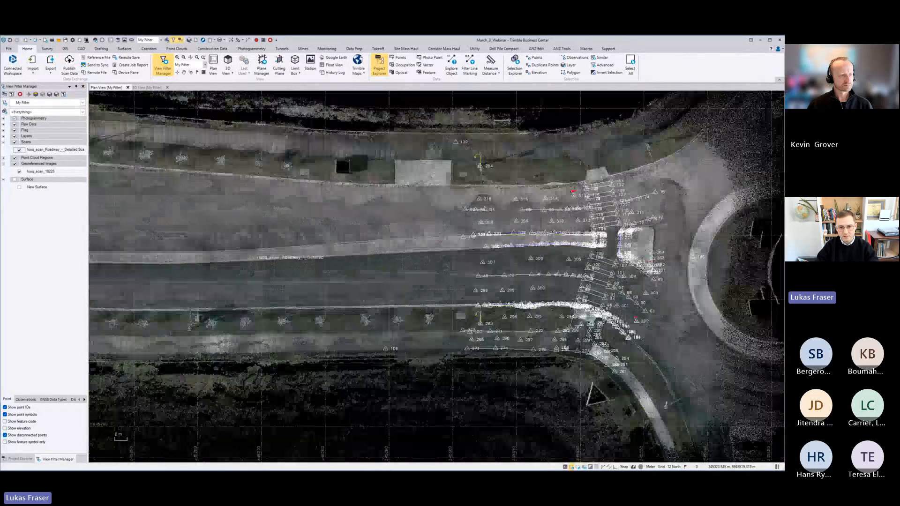
middle_drag(345, 230, 400, 234)
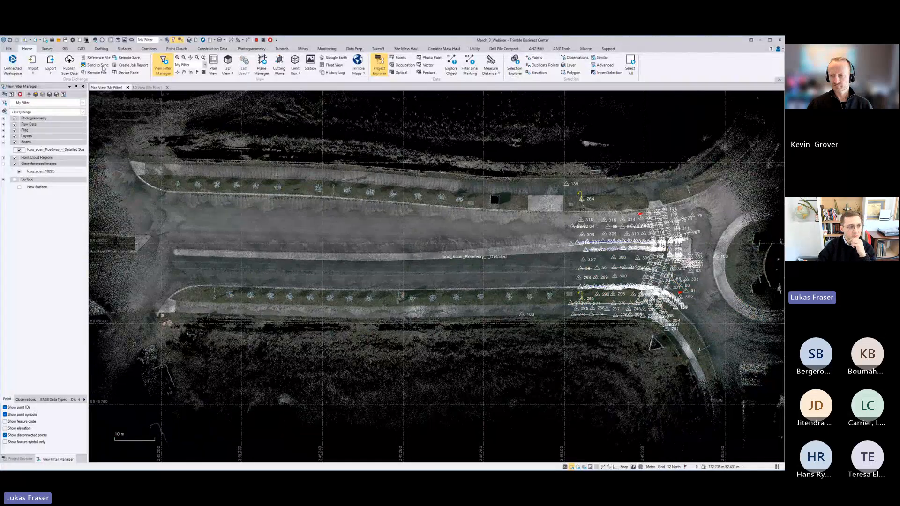
Select the Ground, Road Surface, Classification 66 and Classification 65 point cloud regions
click(21, 459)
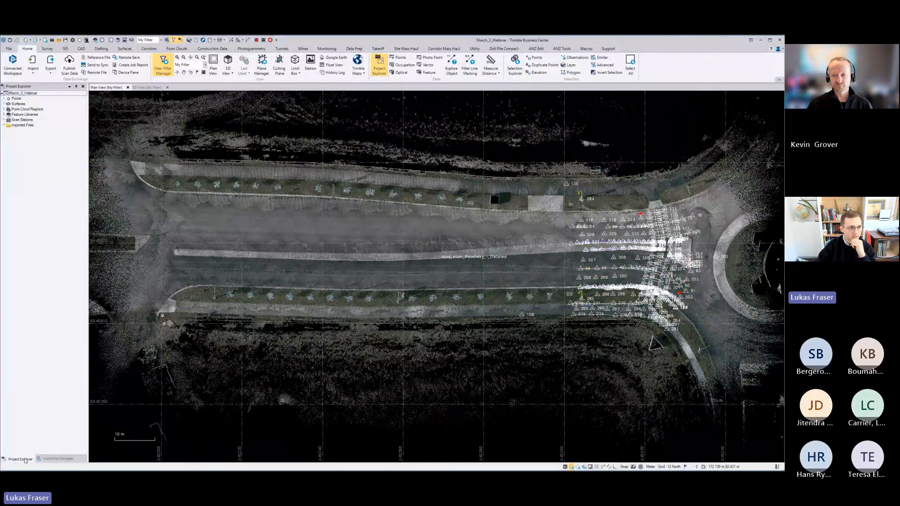
double_click(12, 104)
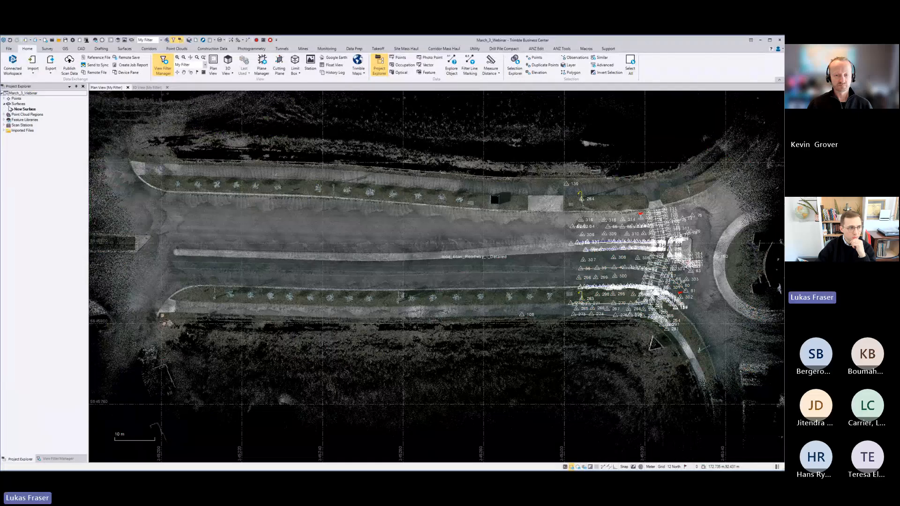
click(7, 114)
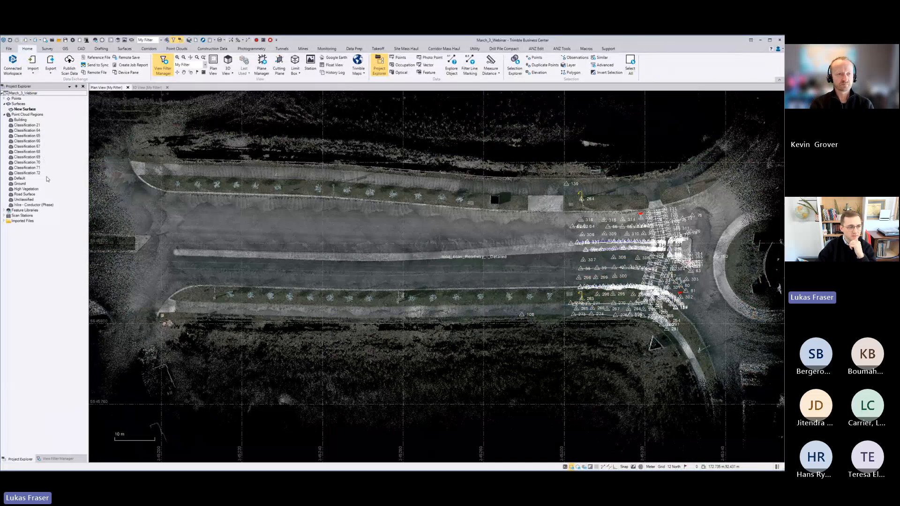
click(20, 183)
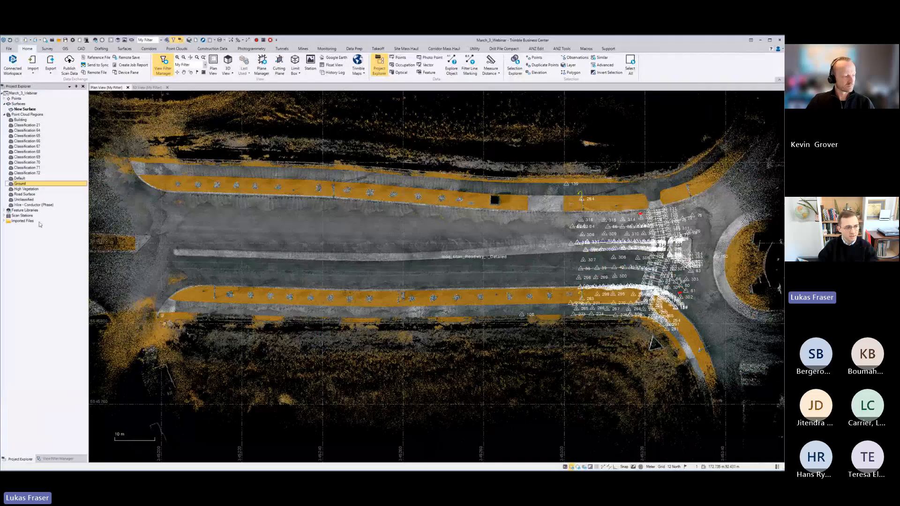
ctrl+click(31, 195)
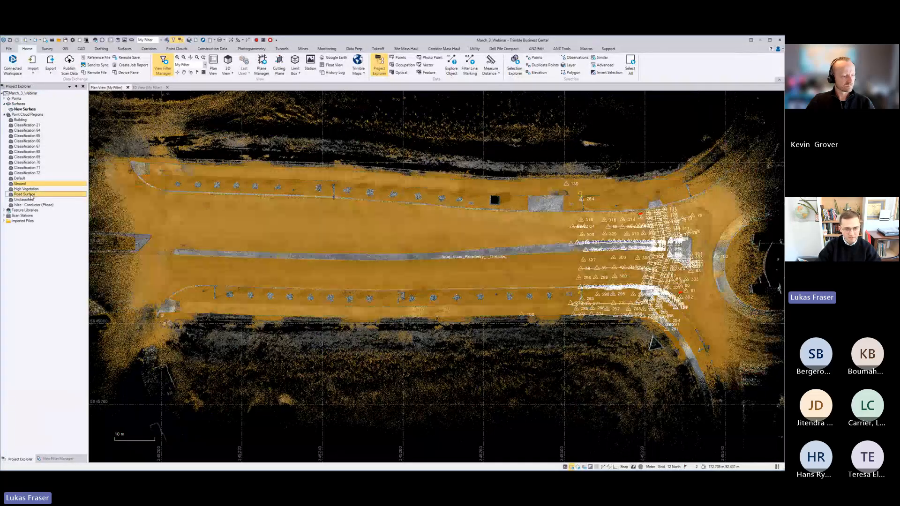
ctrl+click(43, 140)
ctrl+click(43, 135)
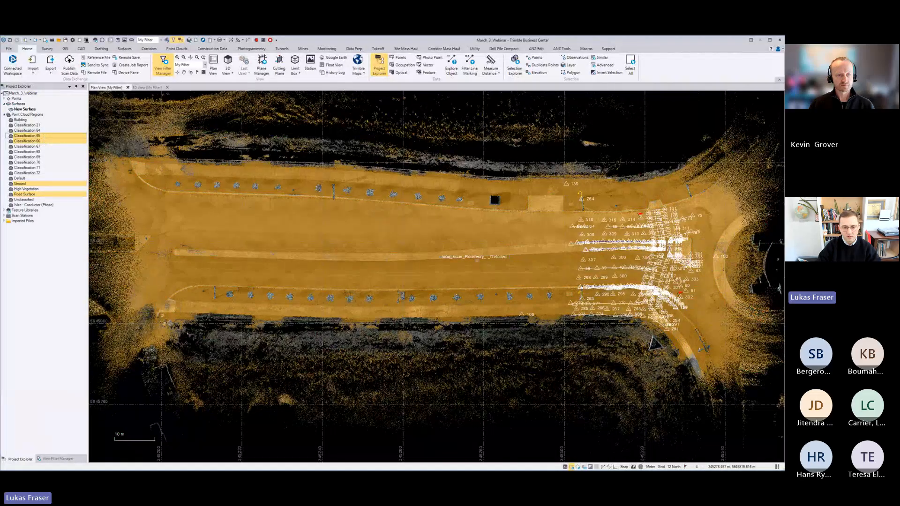
scroll(476, 261, up, 3)
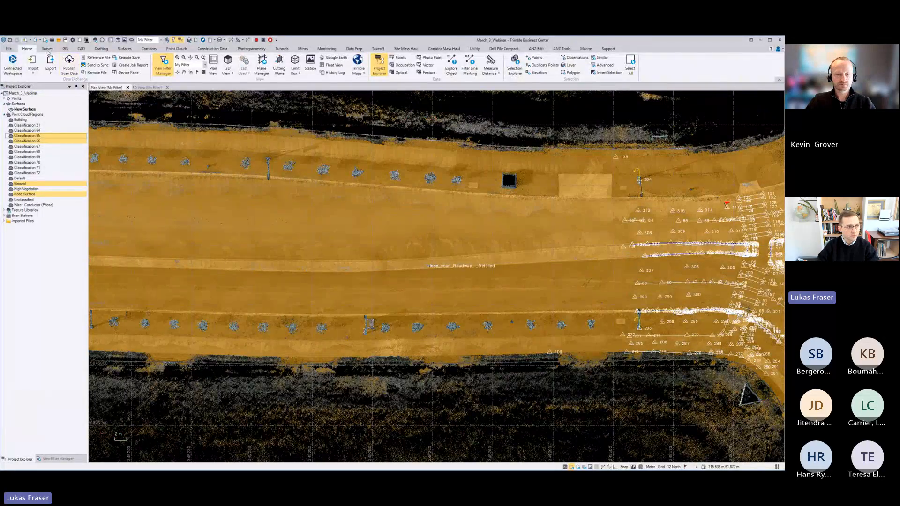
Set up point cloud classification for the selected regions with Ground as the only class to extract and to refine
click(179, 49)
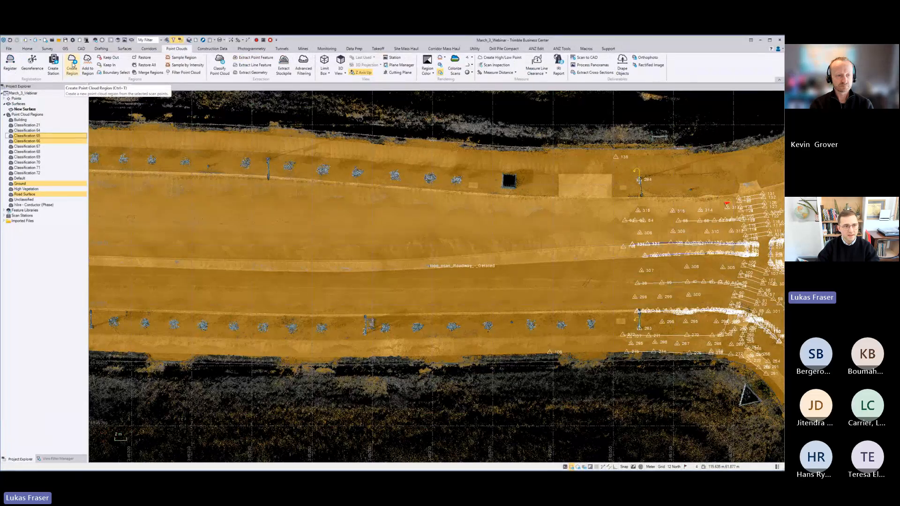
click(216, 66)
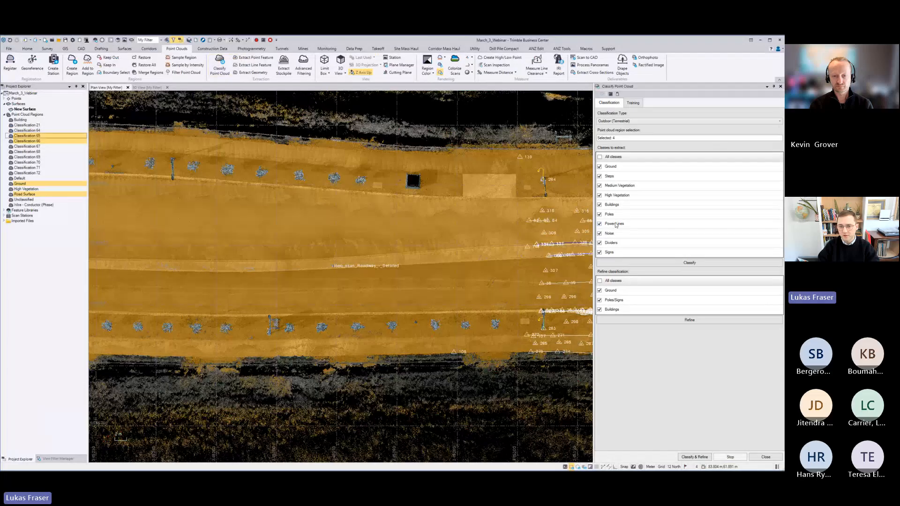
click(601, 157)
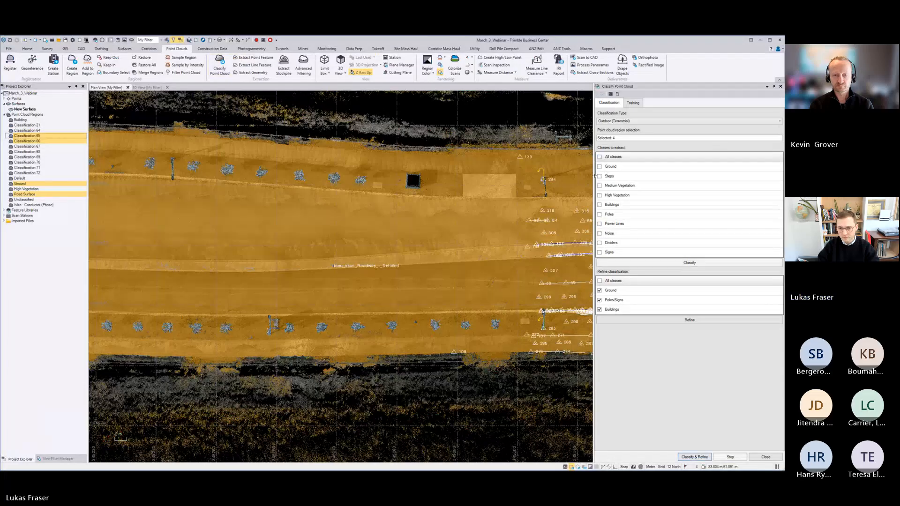
click(600, 167)
click(600, 281)
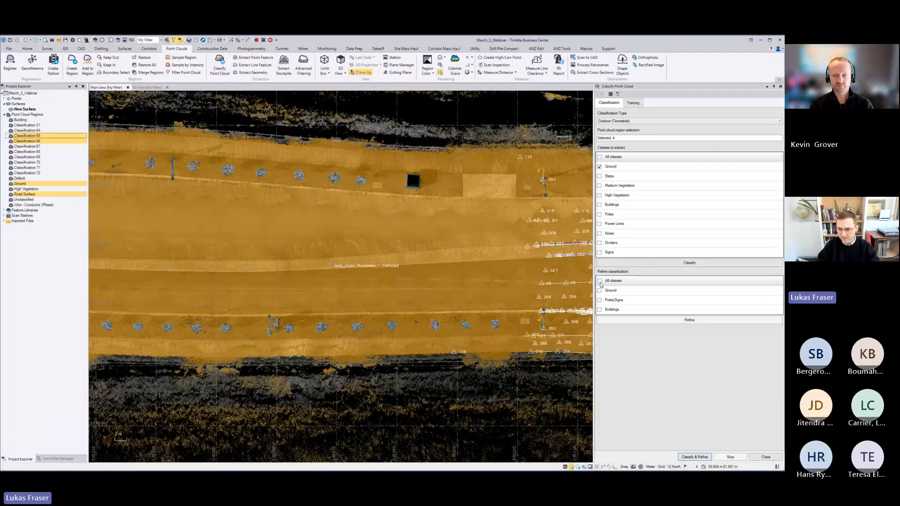
click(600, 291)
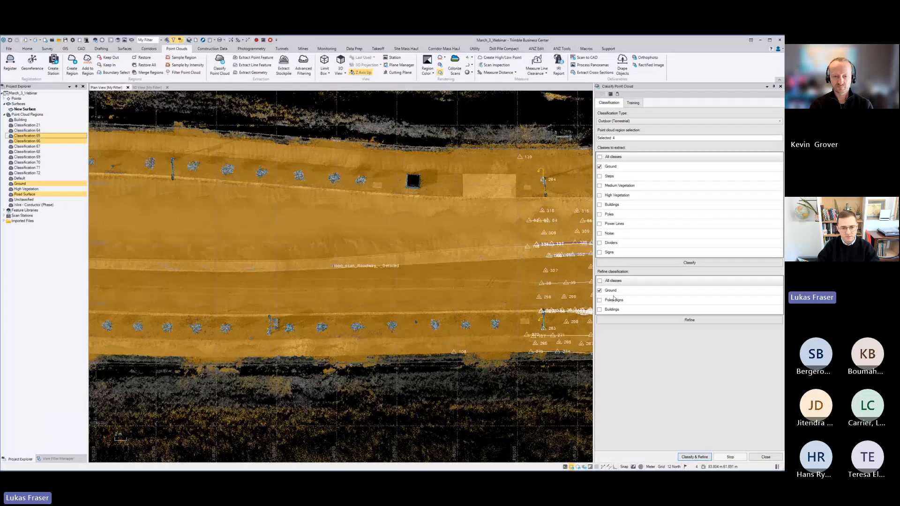
scroll(443, 286, down, 2)
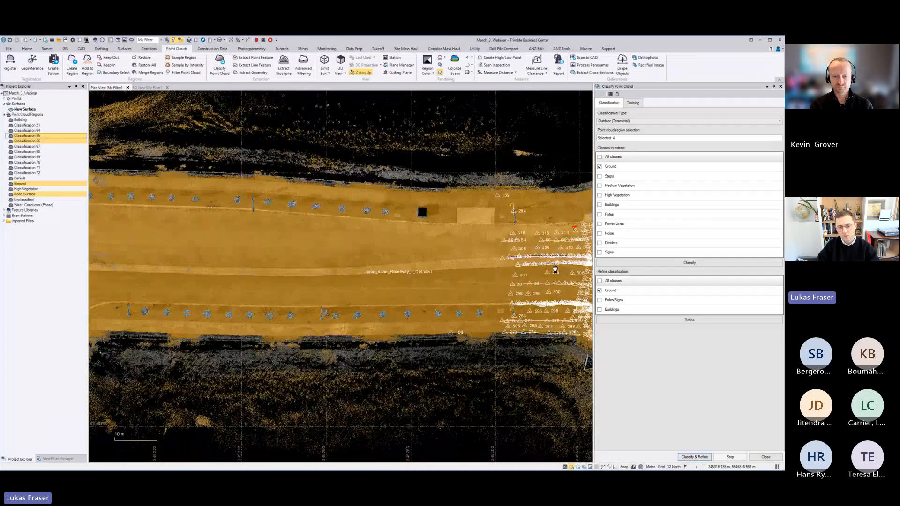
middle_drag(555, 270, 414, 284)
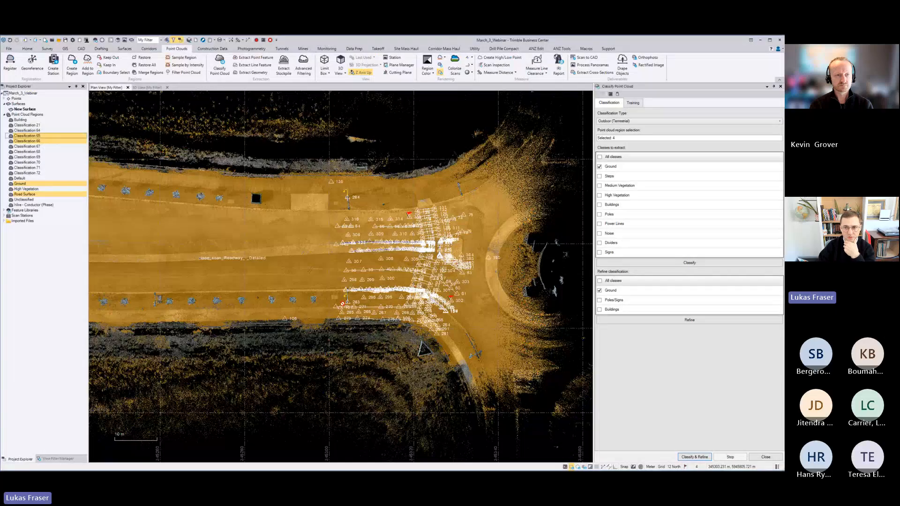
middle_drag(248, 274, 424, 274)
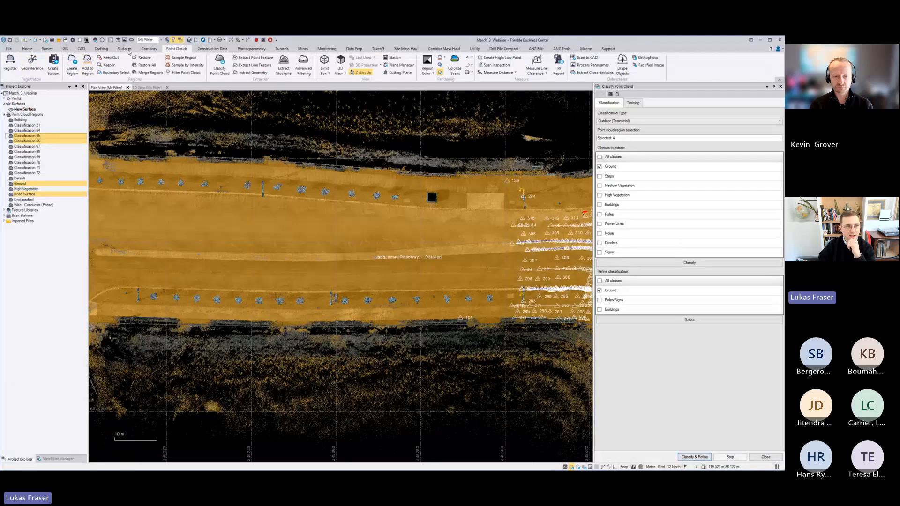
click(125, 49)
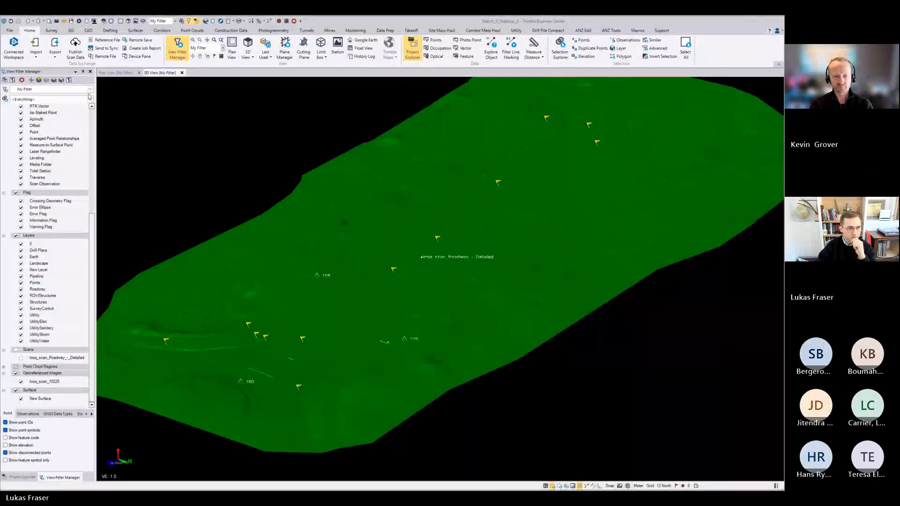
Select the Ground_refined point cloud region in the March_3_Webinar_2 project with the plan view active
click(116, 73)
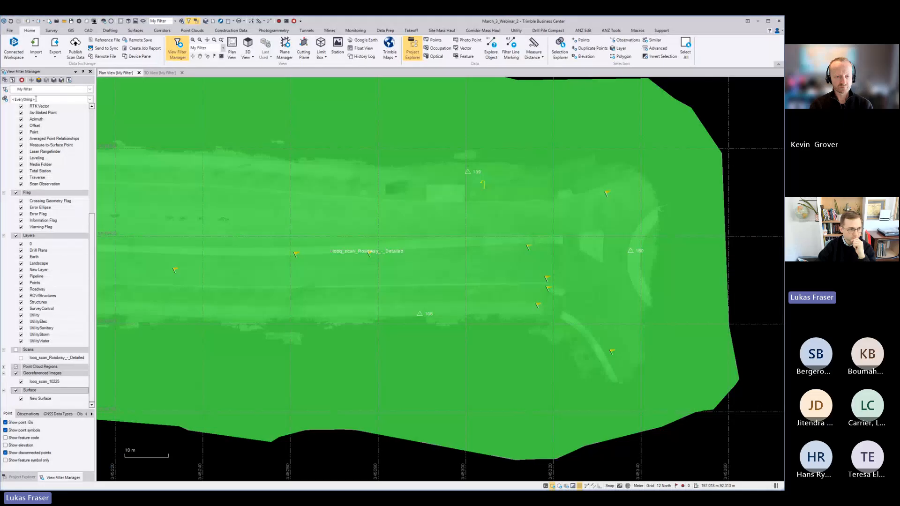
click(24, 477)
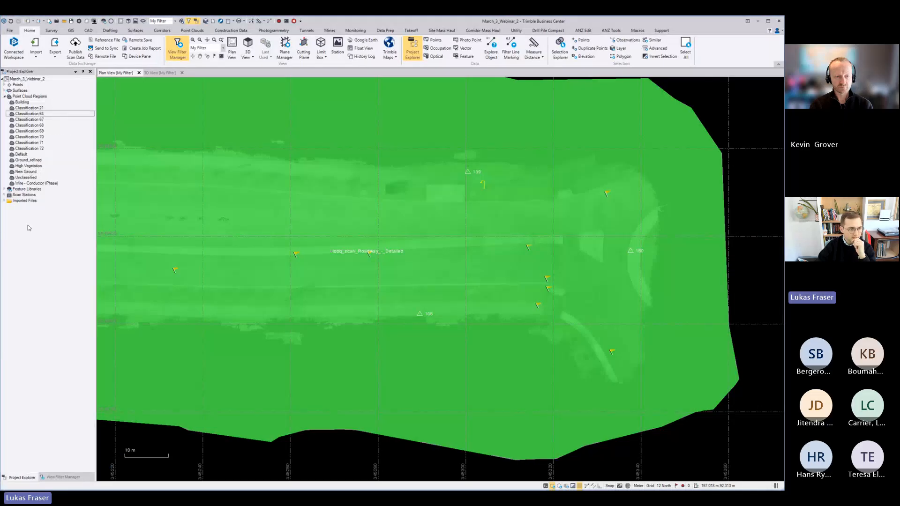
click(29, 160)
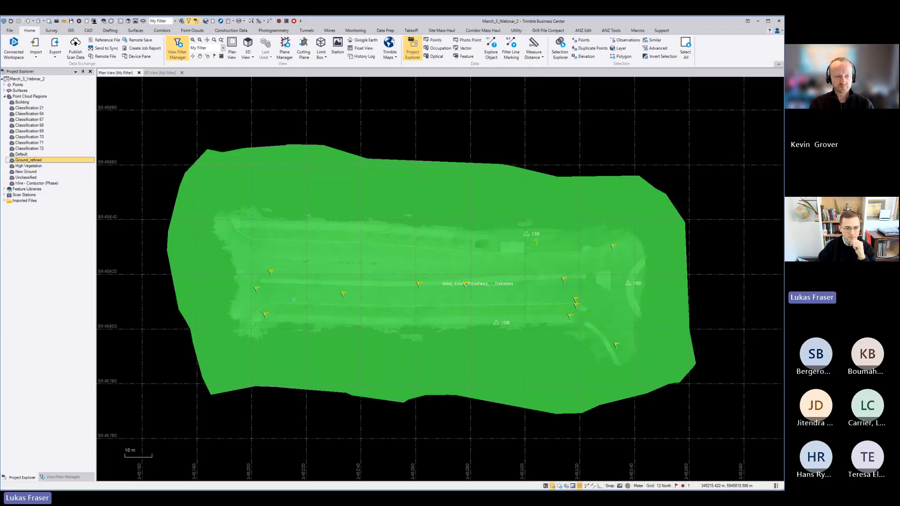
Examine the roadway ground surface in the plan view, and inspect its curb and median edges up close in the 3D view
scroll(313, 317, up, 7)
scroll(360, 344, down, 5)
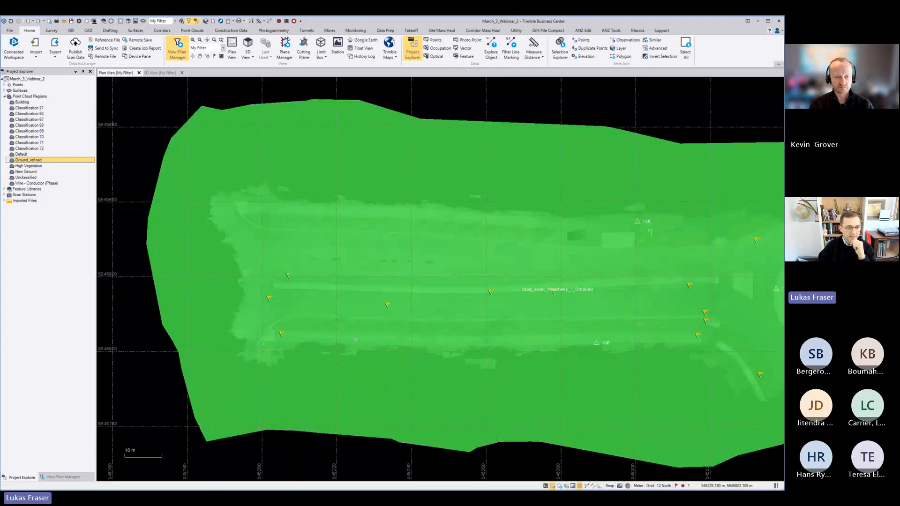
click(159, 73)
scroll(412, 276, up, 6)
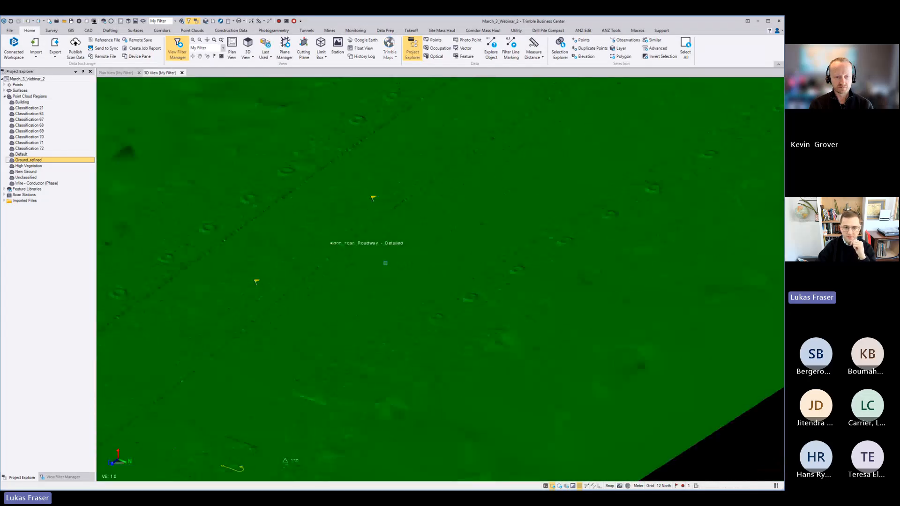
scroll(411, 277, down, 8)
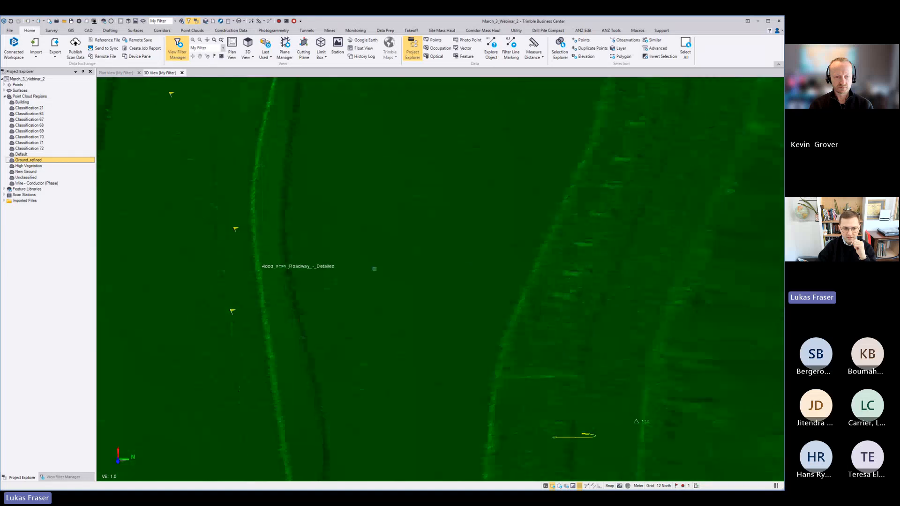
middle_drag(357, 303, 427, 325)
scroll(428, 325, up, 3)
mouse_move(435, 284)
middle_down()
mouse_move(492, 294)
mouse_move(436, 294)
middle_up()
scroll(435, 294, down, 6)
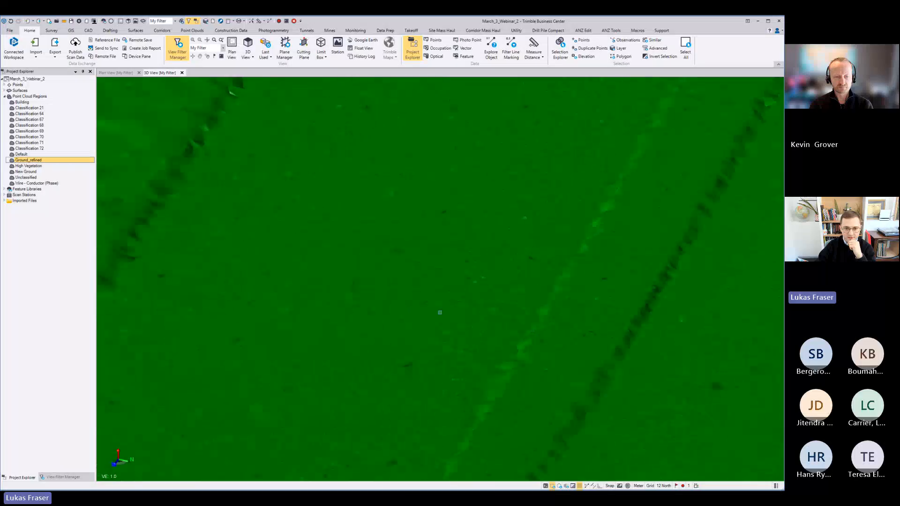
shift+middle_drag(536, 191, 505, 332)
scroll(487, 282, up, 3)
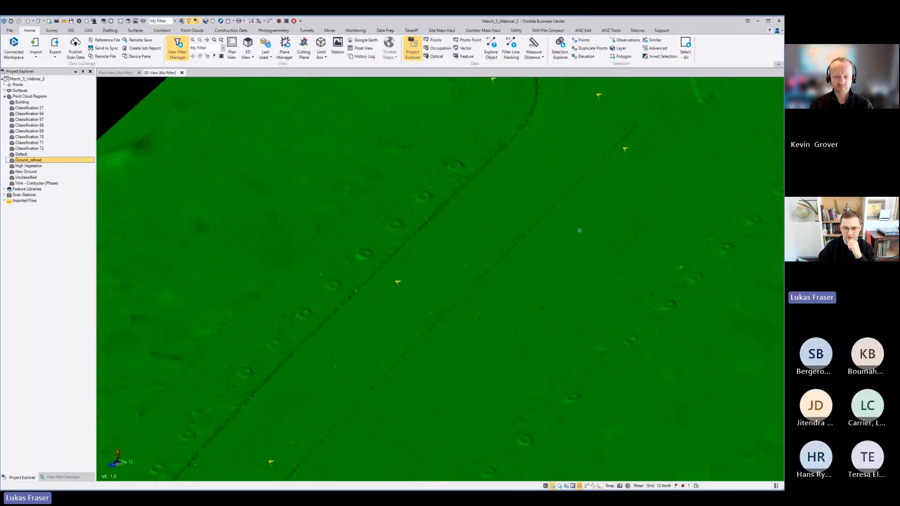
Review the full extent of the ground surface in 3D from several angles, including the median and the areas beside the road
scroll(487, 281, down, 2)
shift+middle_drag(478, 290, 511, 267)
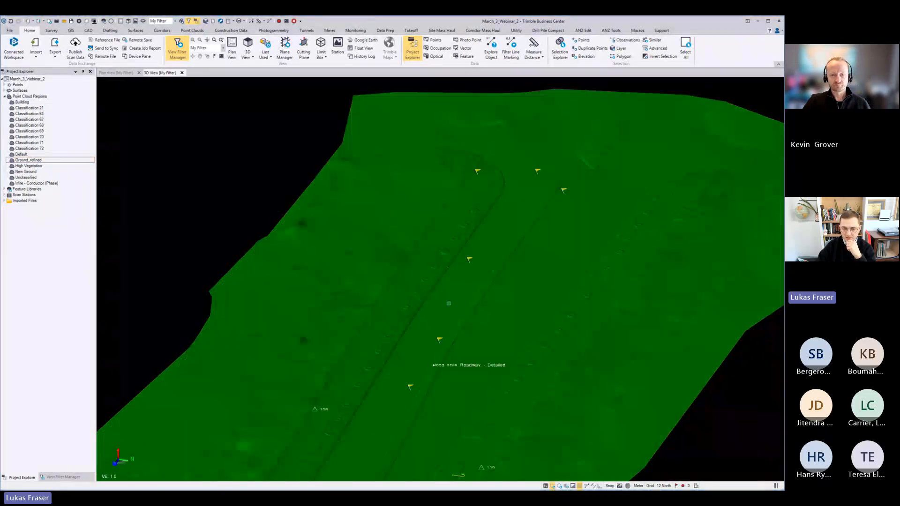
scroll(423, 317, up, 4)
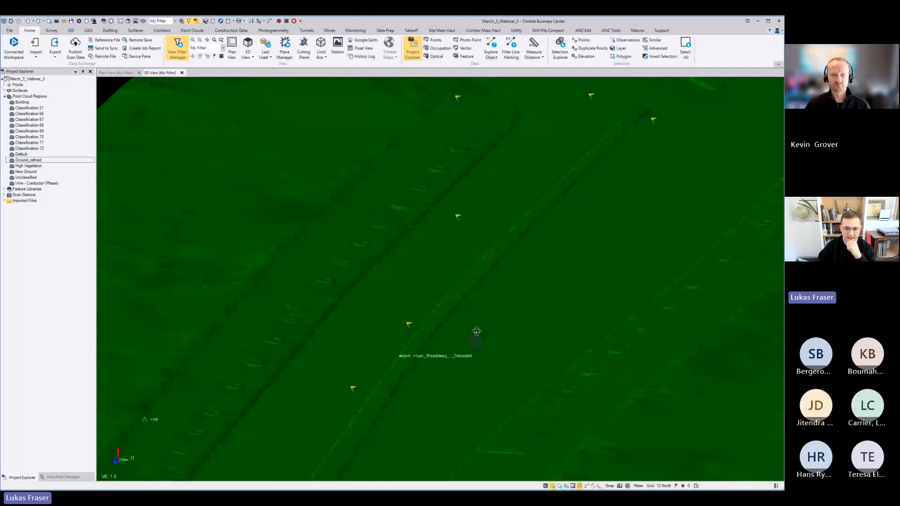
scroll(401, 386, up, 3)
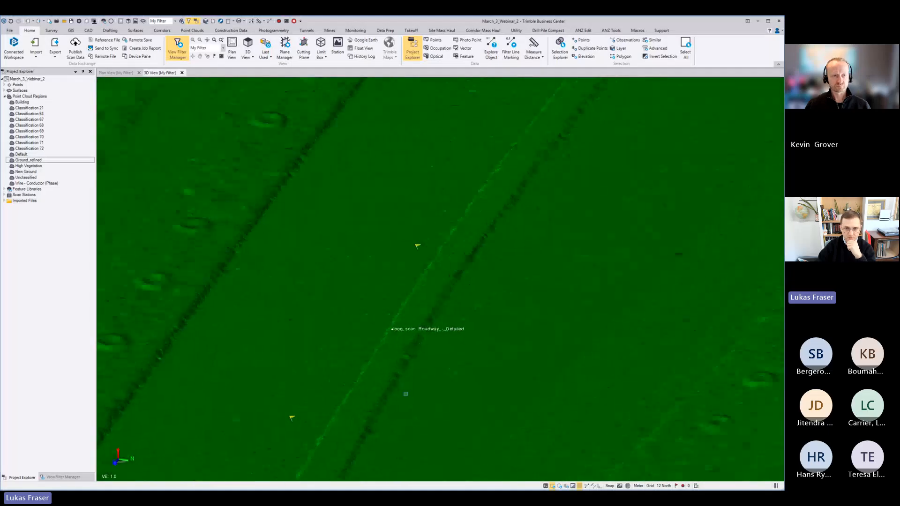
scroll(440, 328, down, 5)
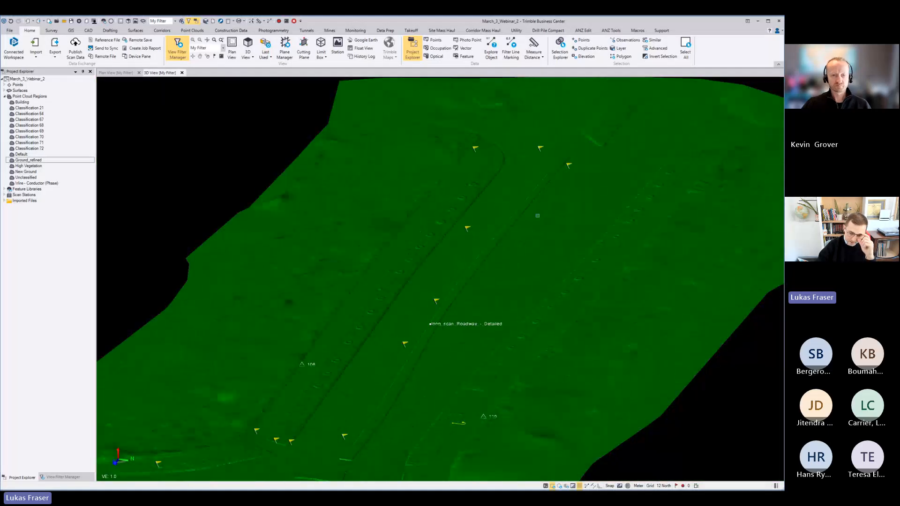
mouse_move(556, 197)
middle_down()
mouse_move(555, 211)
mouse_move(484, 268)
middle_up()
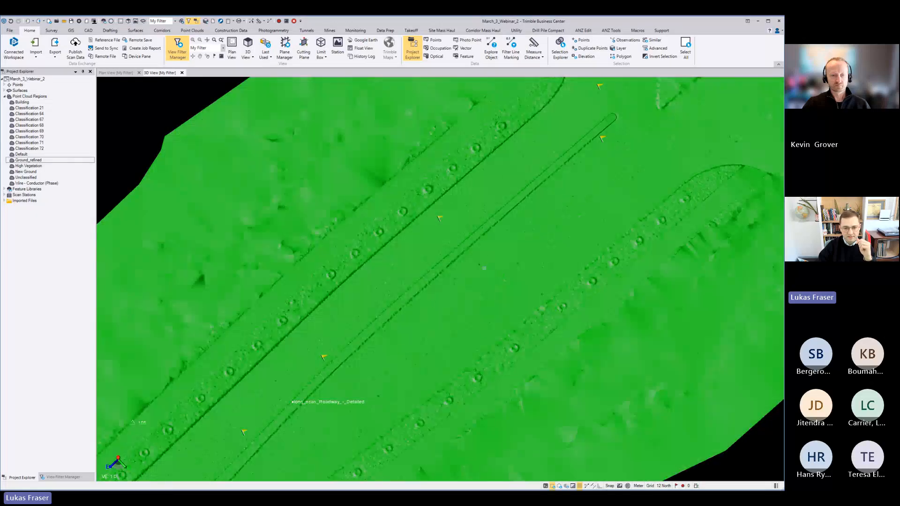
scroll(481, 268, down, 5)
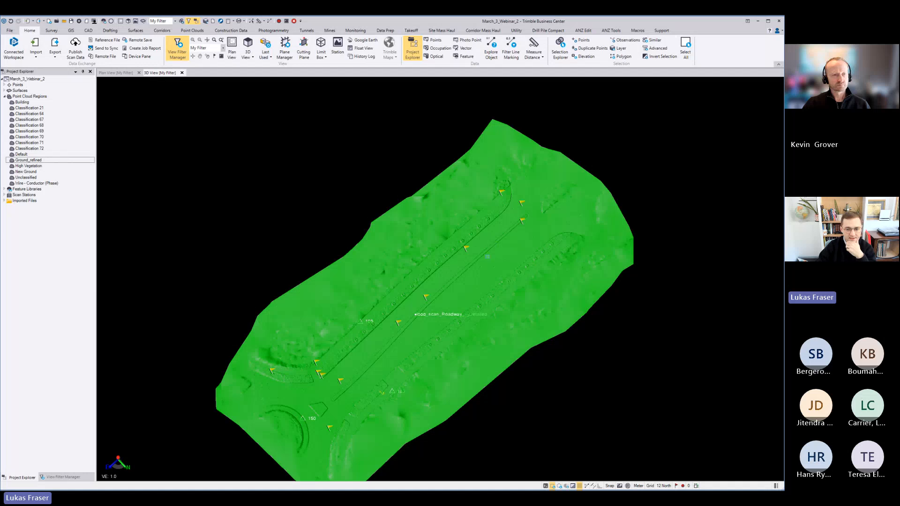
middle_drag(495, 243, 485, 280)
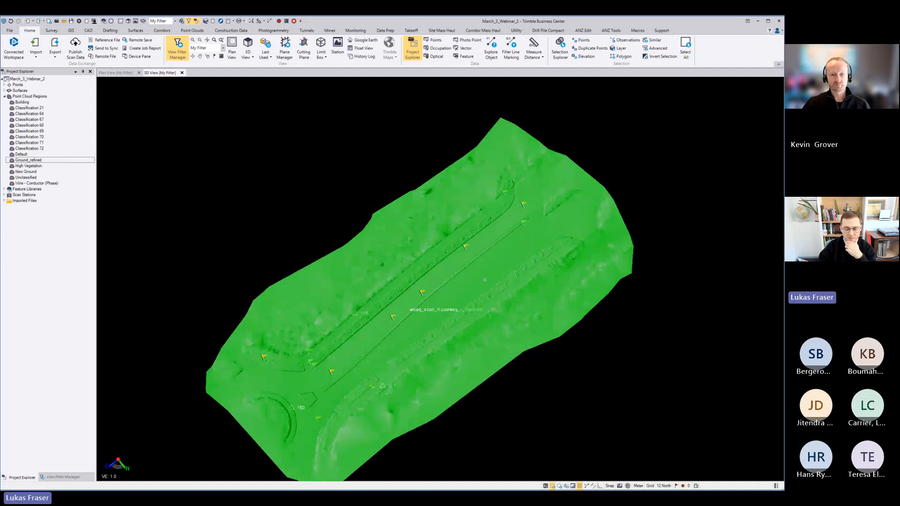
scroll(440, 297, up, 5)
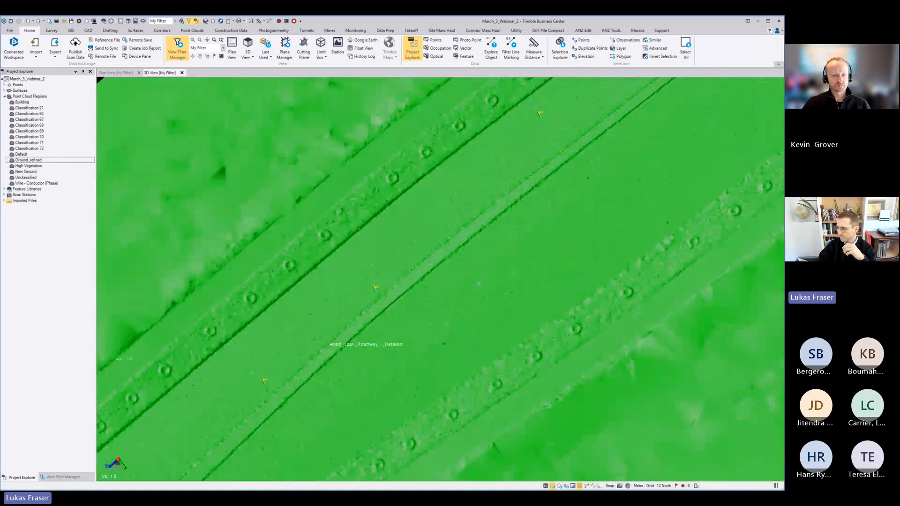
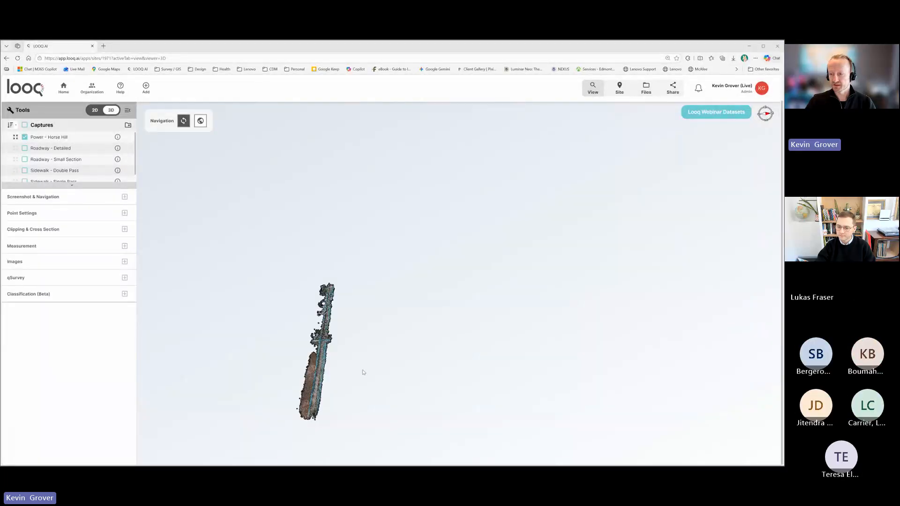
Switch to the Looq web viewer, view the Power - Horse Hill capture at road level and open the point settings
scroll(322, 397, up, 3)
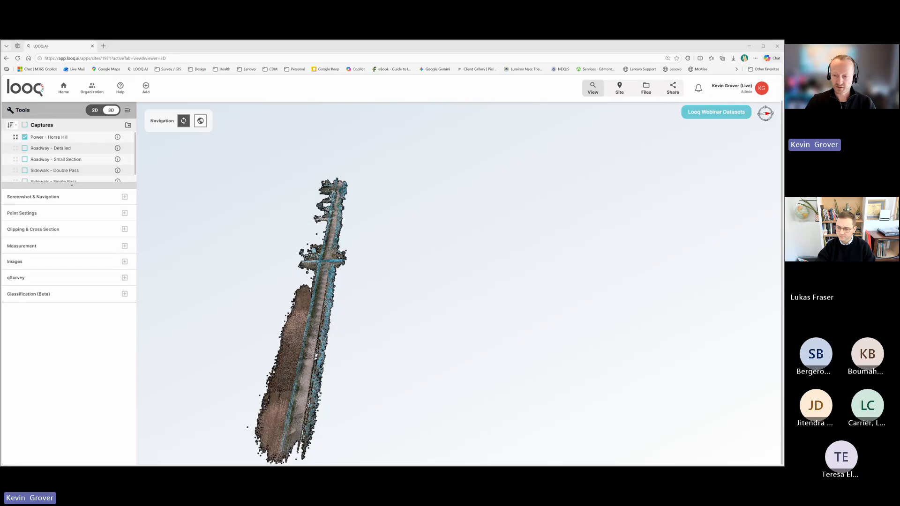
scroll(290, 335, up, 5)
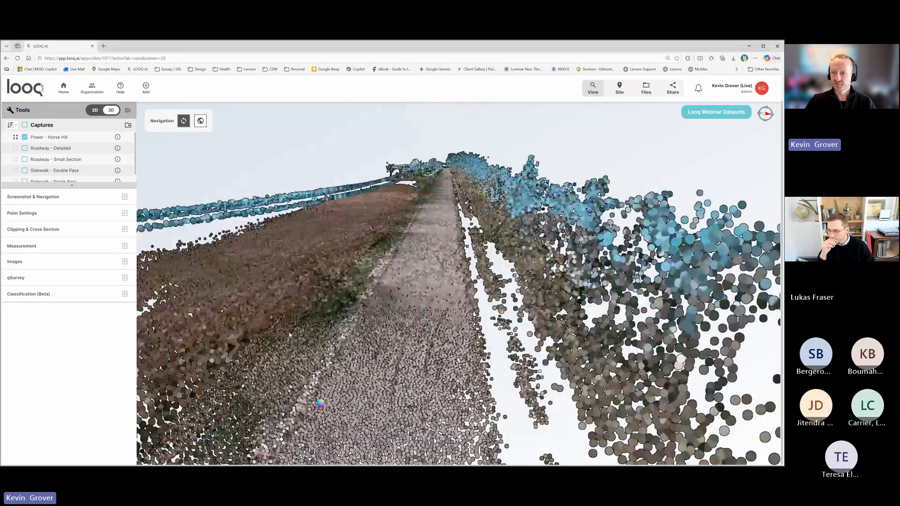
scroll(290, 335, up, 2)
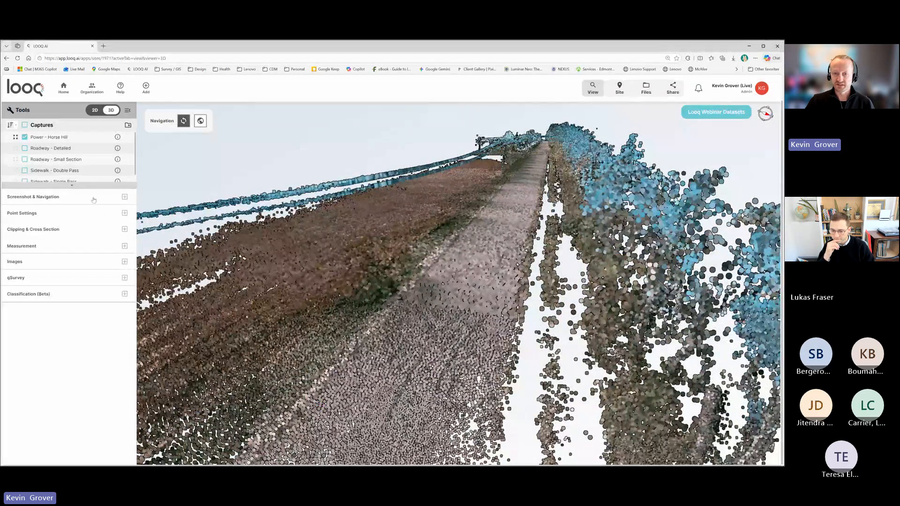
click(125, 230)
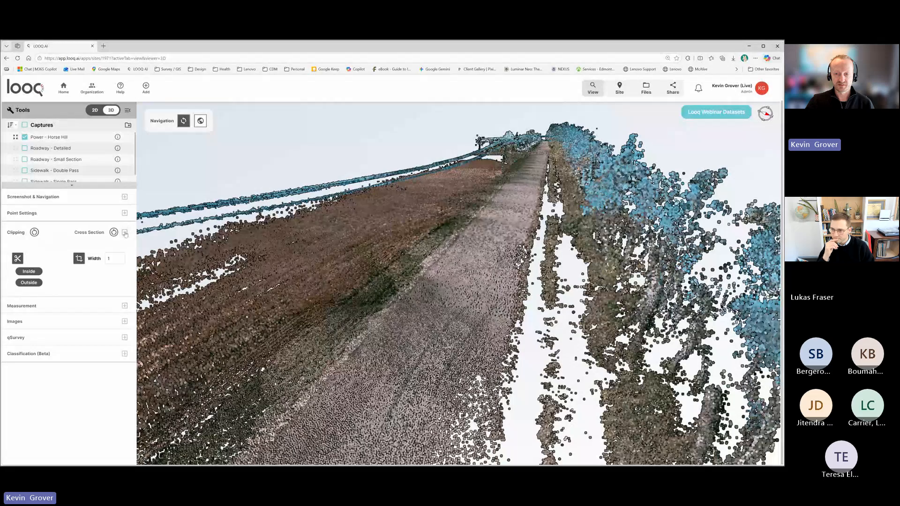
click(125, 233)
click(82, 216)
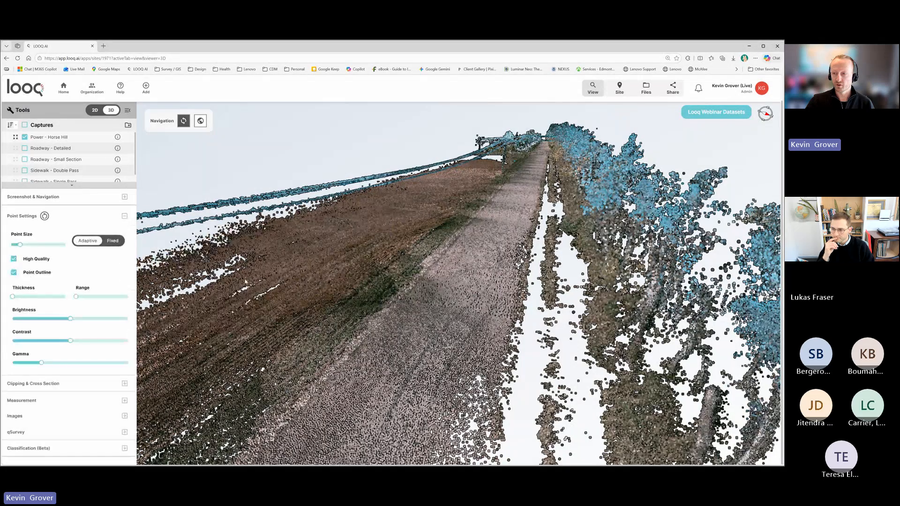
Examine the overhead power lines and the ground alongside the road in the Power - Horse Hill point cloud
drag(318, 296, 273, 223)
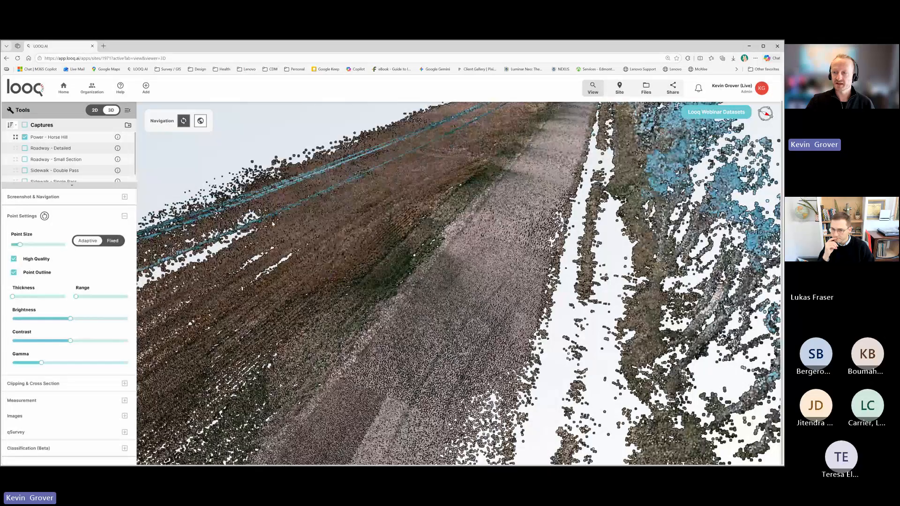
scroll(273, 223, up, 3)
scroll(277, 207, down, 2)
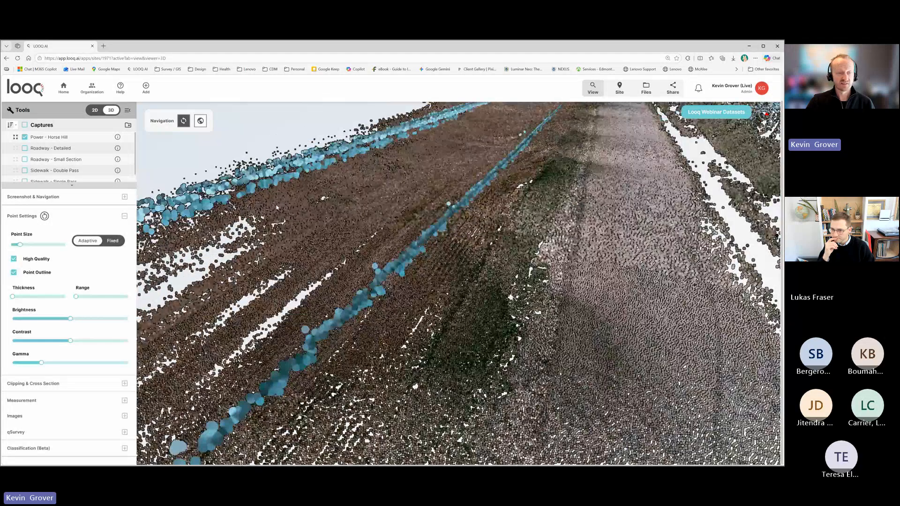
drag(276, 207, 478, 251)
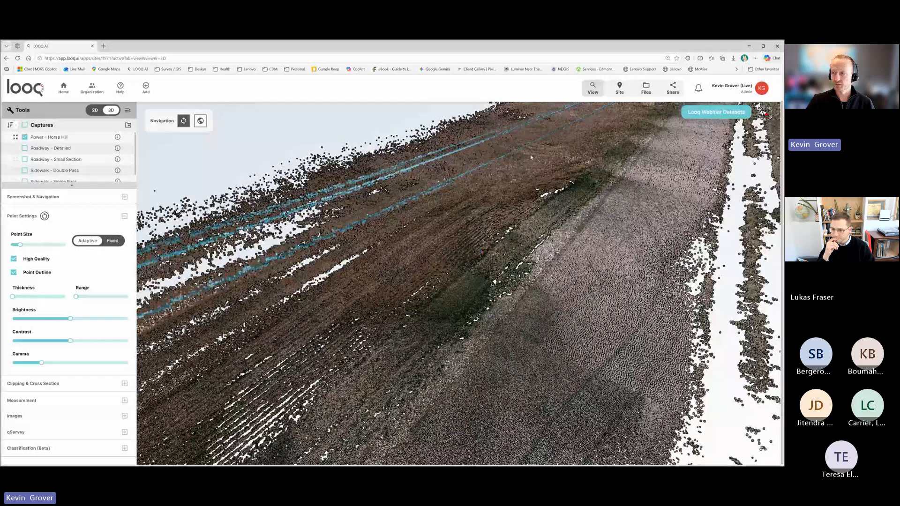
scroll(510, 171, up, 2)
drag(510, 173, 574, 183)
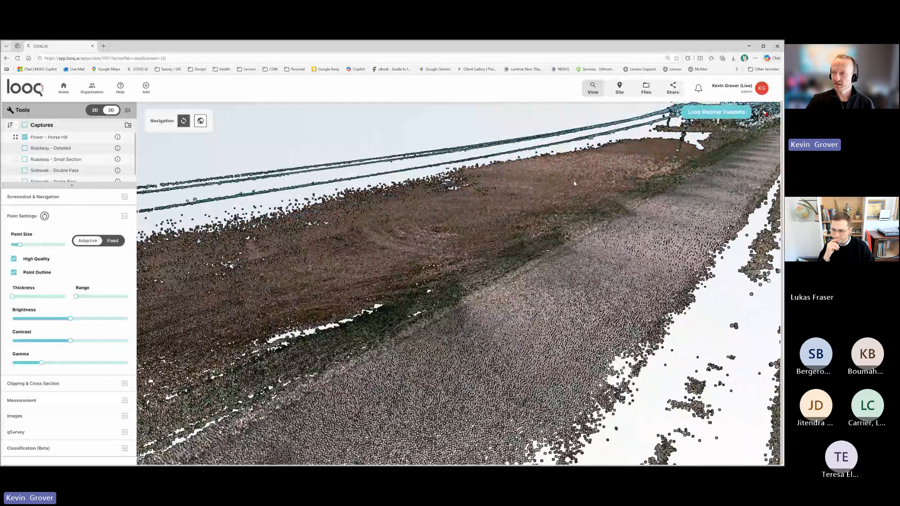
scroll(675, 153, up, 5)
scroll(472, 232, down, 2)
drag(472, 234, 455, 238)
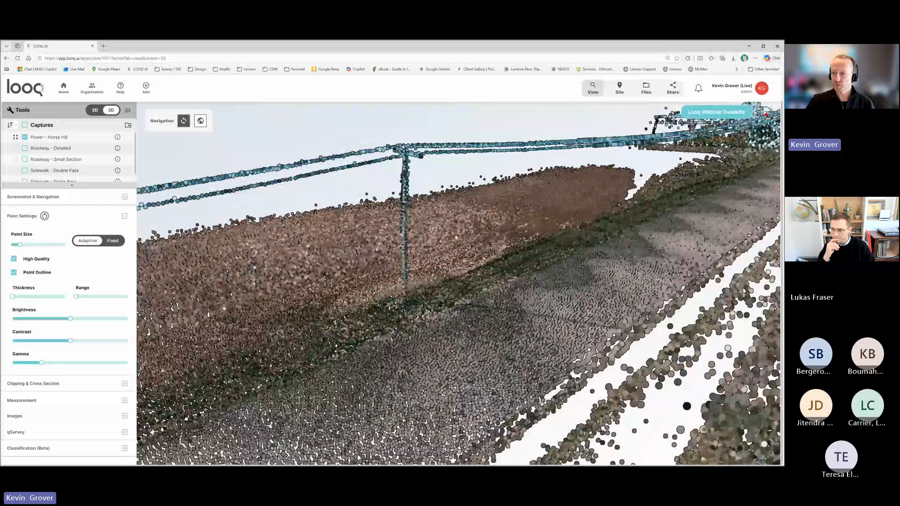
Inspect the roadside utility pole, its crossarm and attached wires from several angles
scroll(455, 238, up, 4)
scroll(404, 345, down, 5)
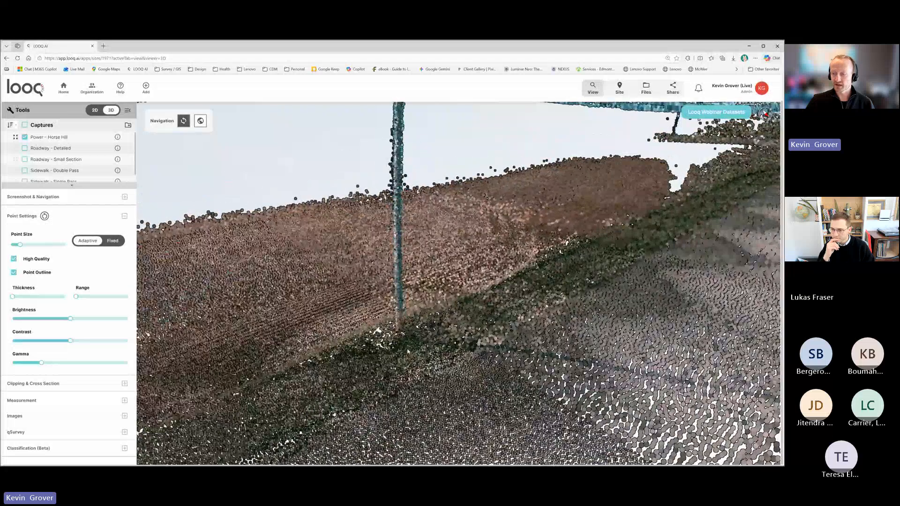
scroll(404, 344, down, 3)
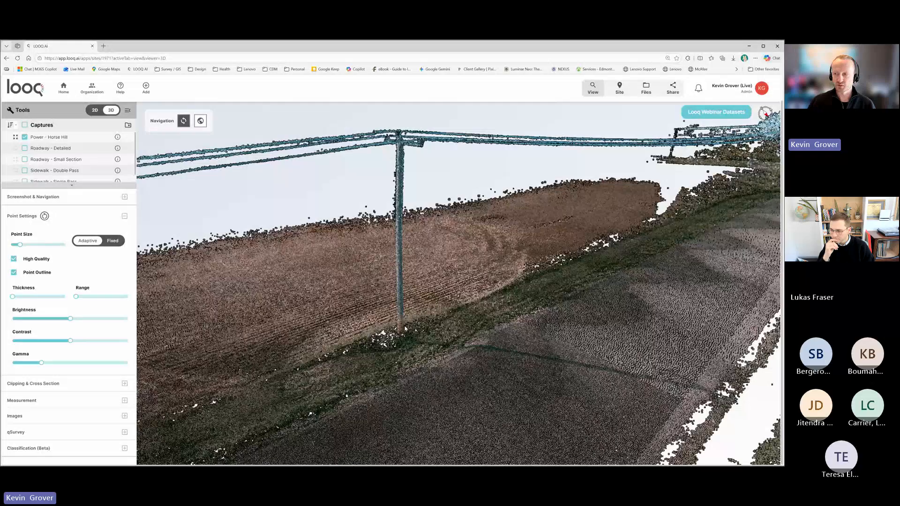
drag(392, 164, 342, 133)
right_drag(342, 133, 309, 92)
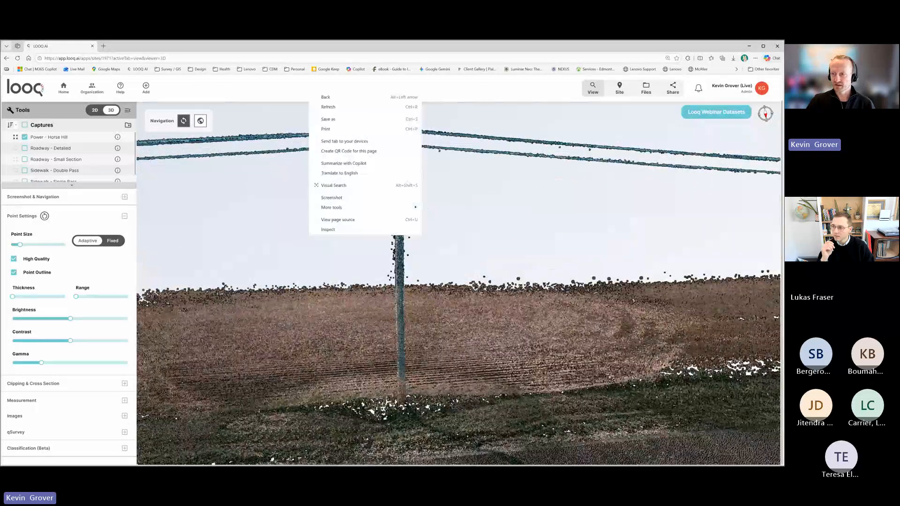
right_drag(357, 183, 399, 270)
right_drag(397, 214, 420, 211)
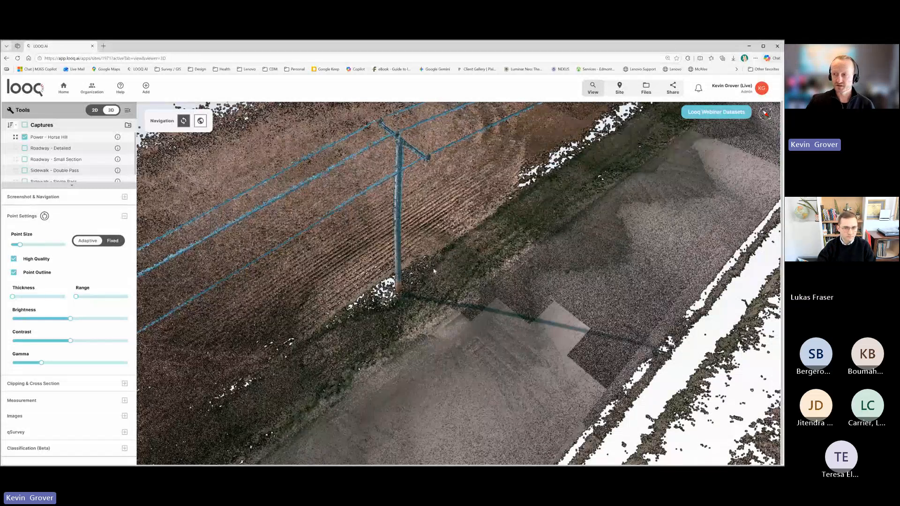
drag(420, 230, 185, 385)
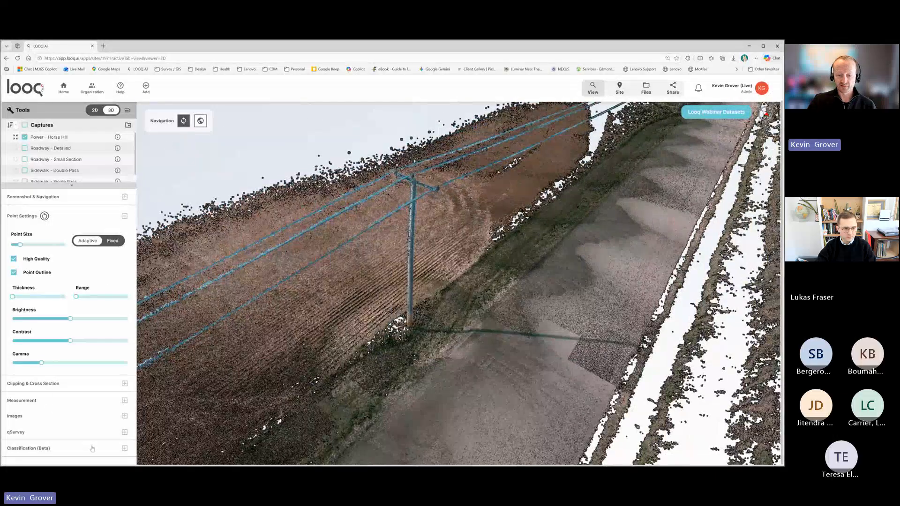
Color the Power - Horse Hill point cloud by classes, and hide the Wire class and show it again
click(120, 453)
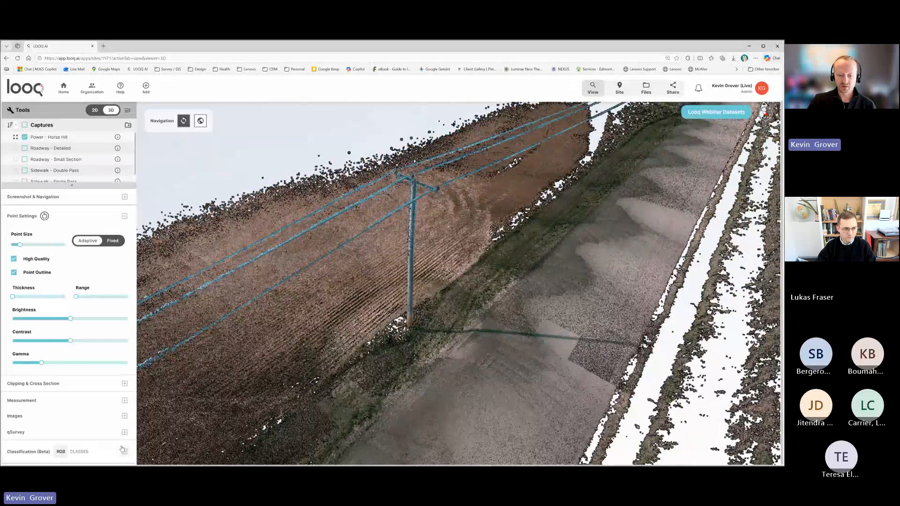
click(79, 447)
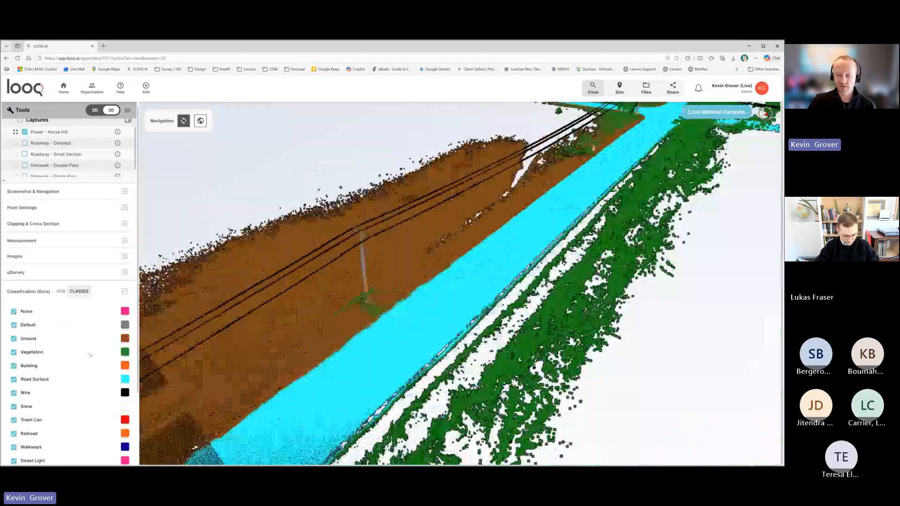
click(14, 393)
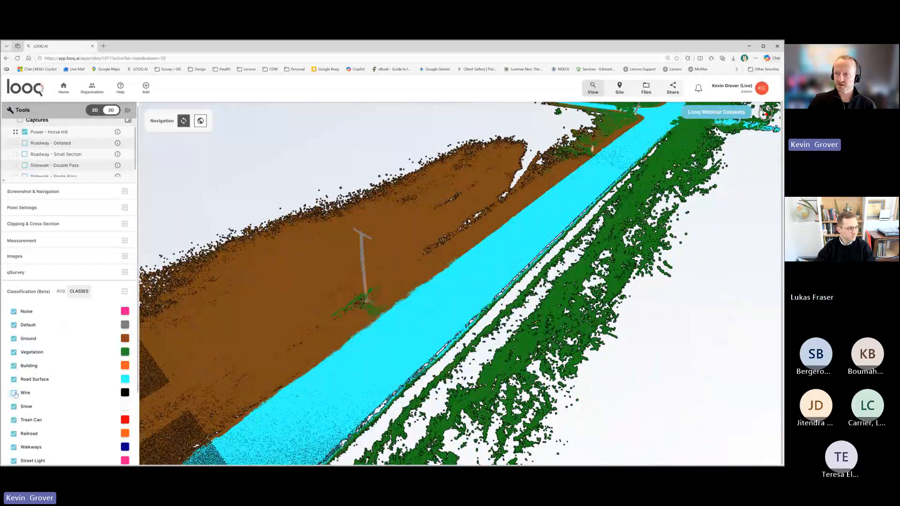
click(14, 394)
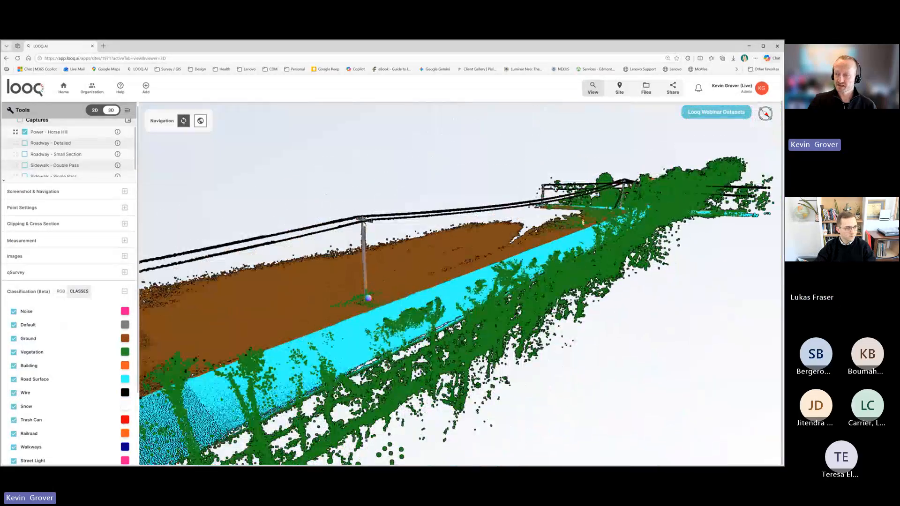
Examine the classified utility pole, wires, road surface and vegetation along the road
scroll(364, 223, up, 4)
drag(354, 261, 355, 280)
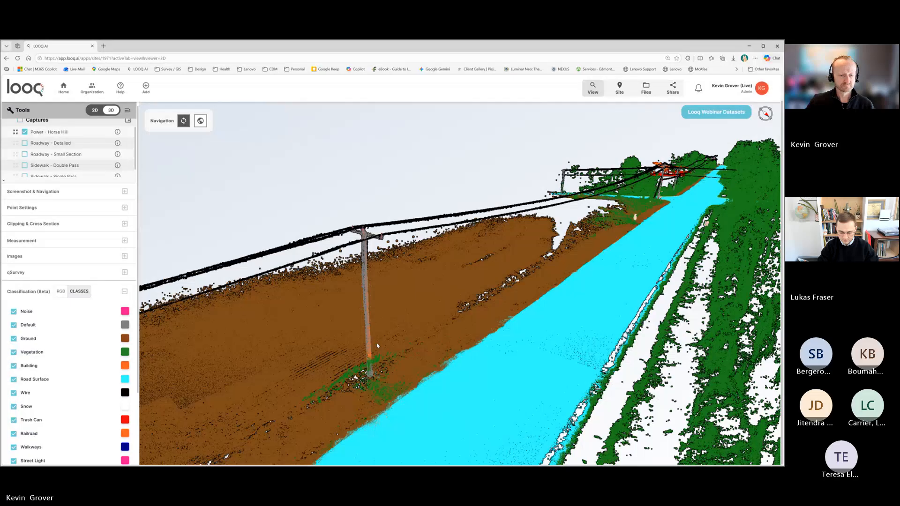
drag(362, 365, 401, 349)
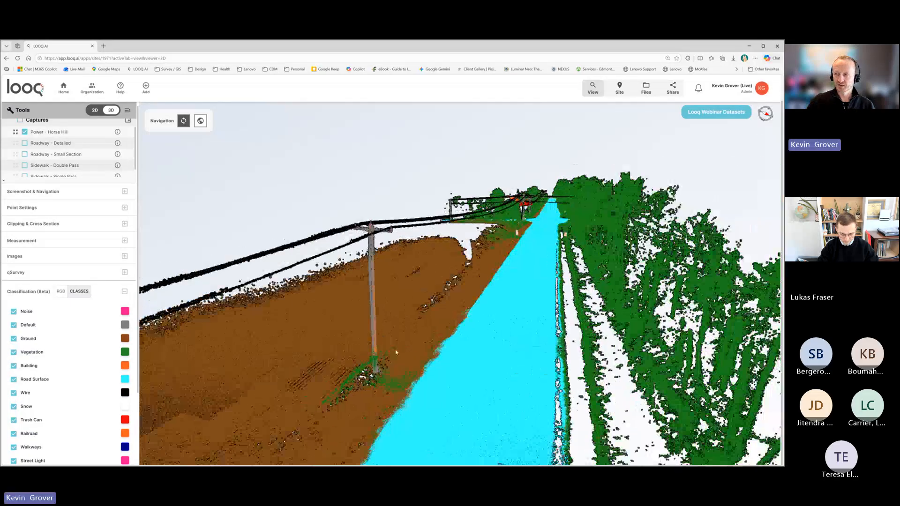